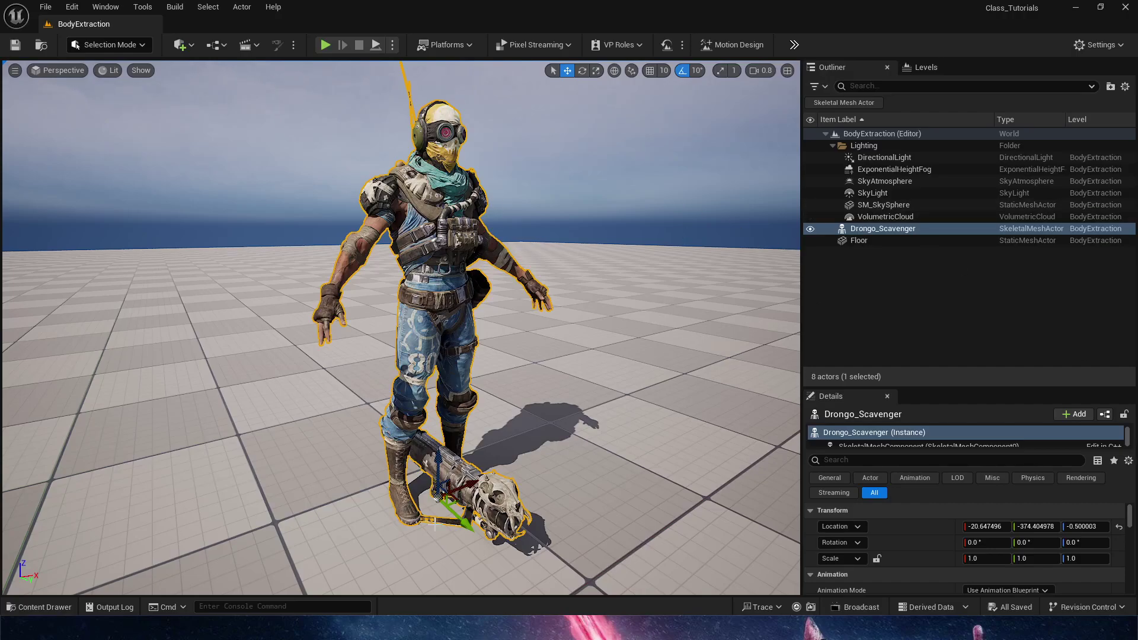
Examine the Drongo_Scavenger character and the gun at its feet from several distances and angles.
right_click_drag(402, 328, 414, 357)
scroll(306, 259, "up", 2)
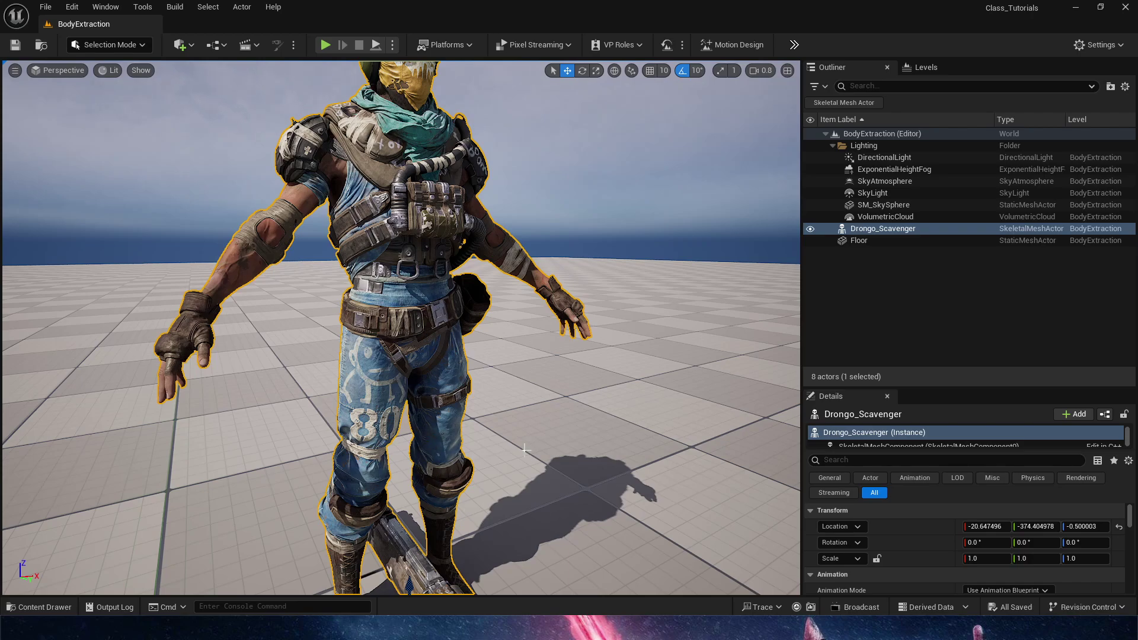
right_click_drag(414, 357, 409, 356)
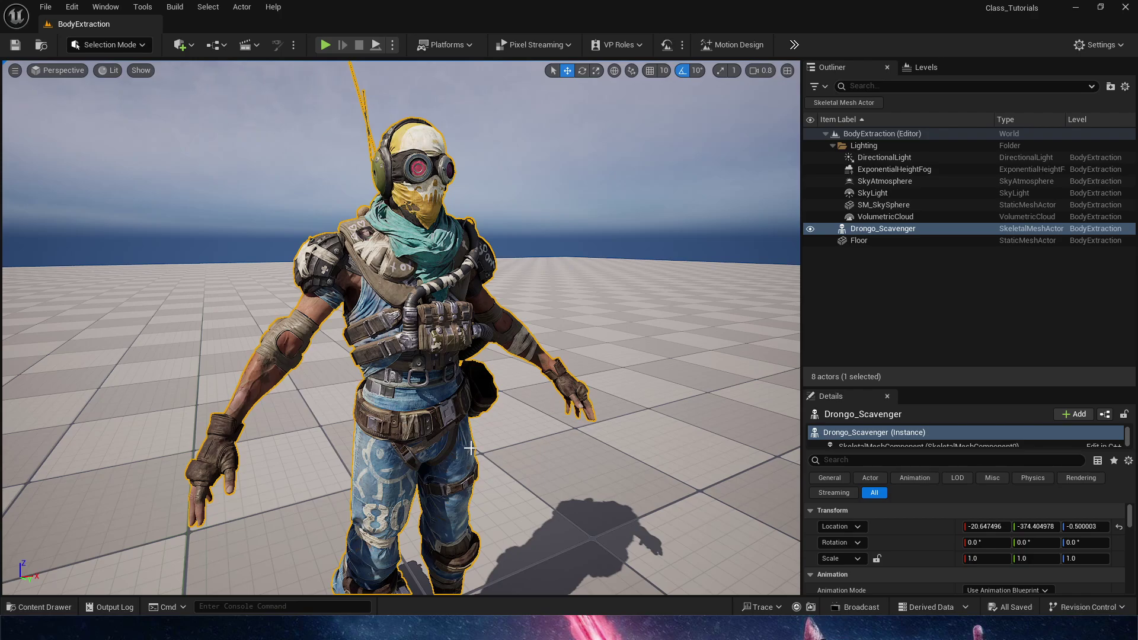
right_click_drag(473, 331, 473, 334)
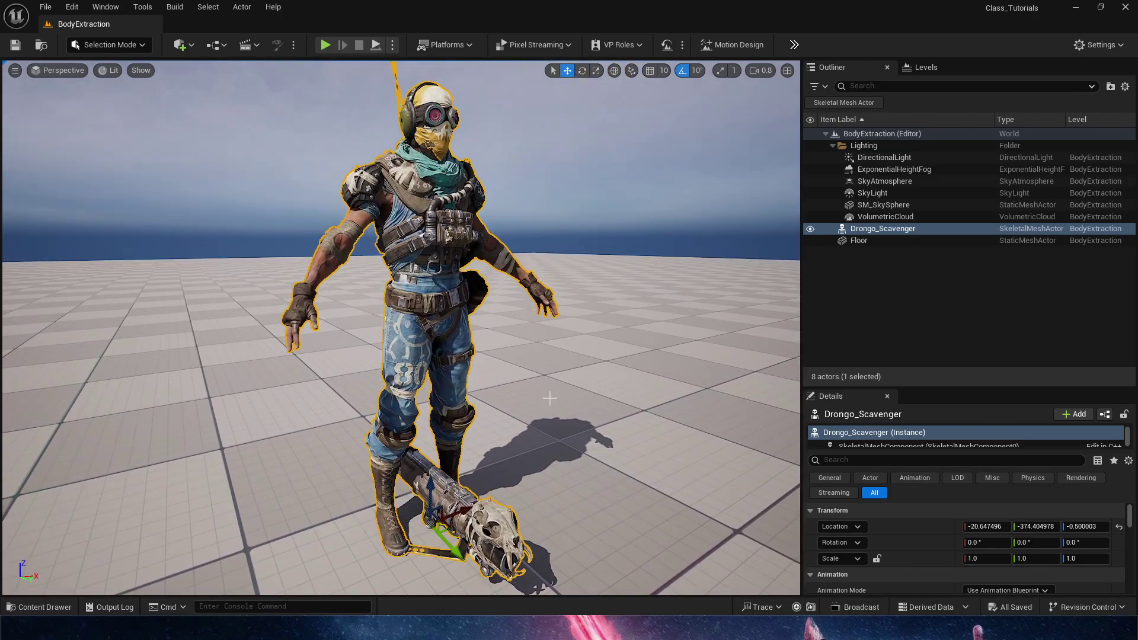
key("ctrl+space")
key("ctrl+space")
key("ctrl+space")
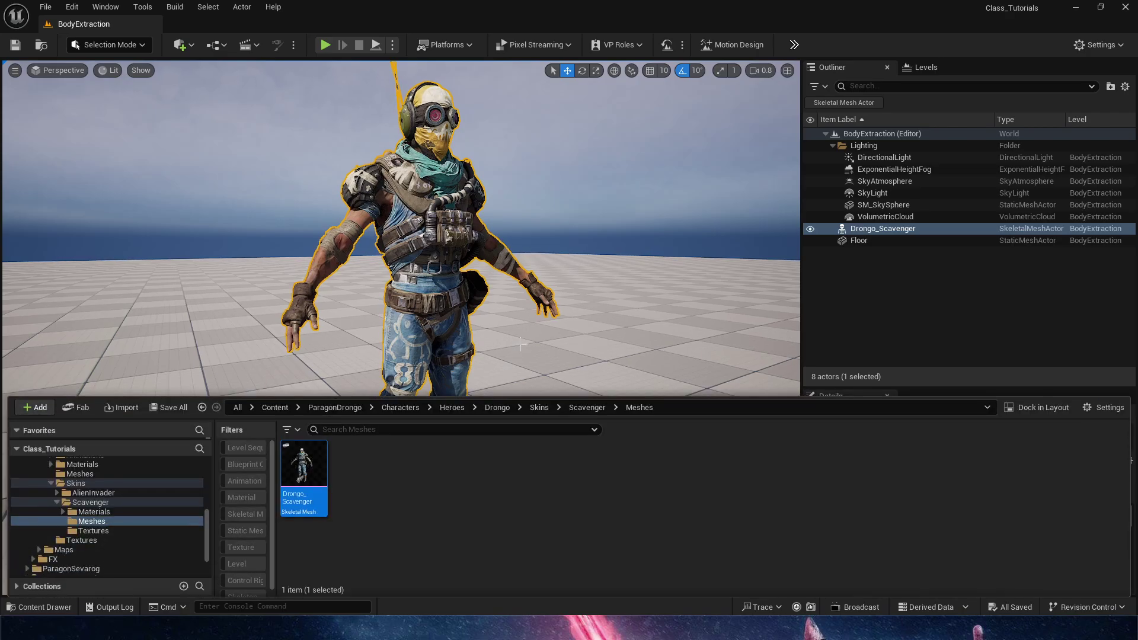
right_click_drag(520, 351, 515, 369)
right_click_drag(421, 430, 420, 429)
Duplicate the Drongo_Scavenger skeletal mesh, name the copy Drongo_Scavenger_Gun and save it.
key("ctrl+space")
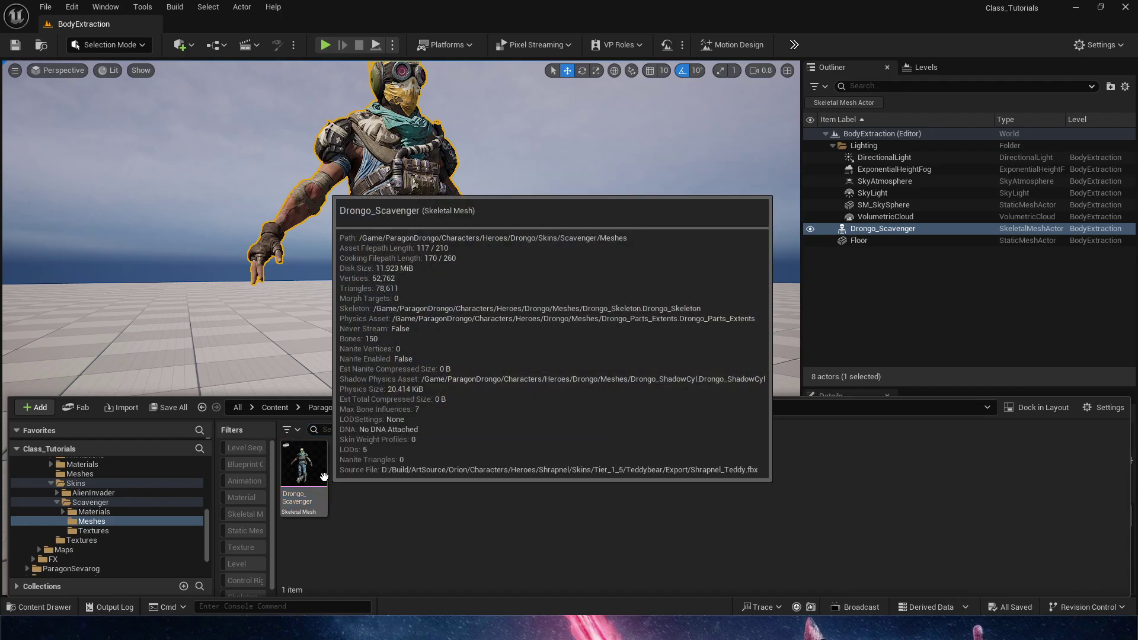
key("ctrl+d")
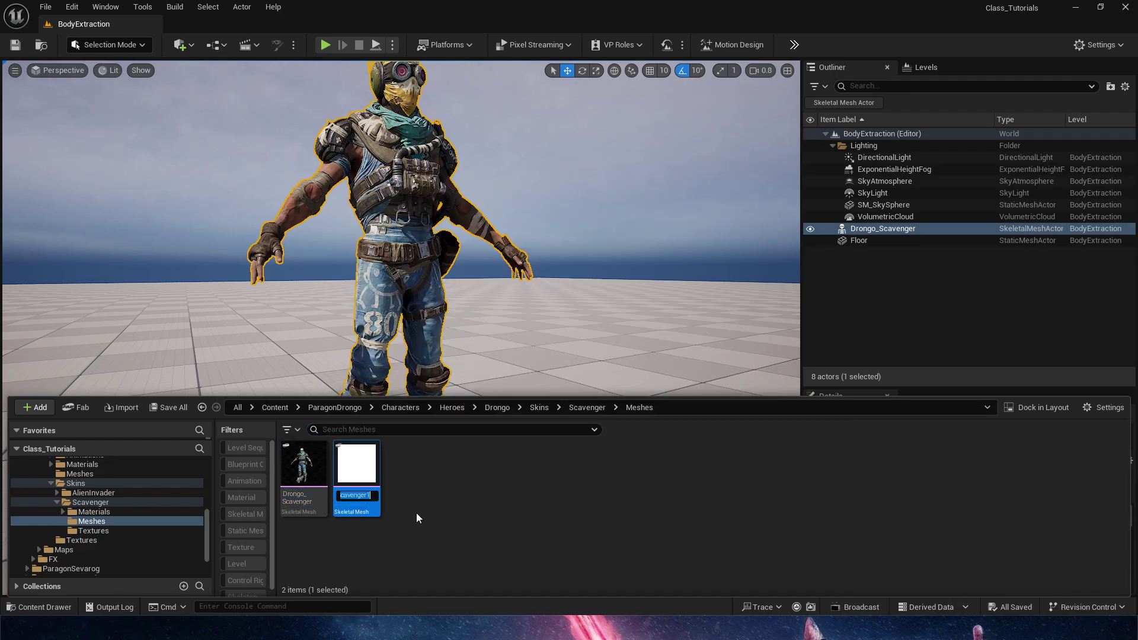
key("End")
key("BackSpace")
type("_Gu")
key("Return")
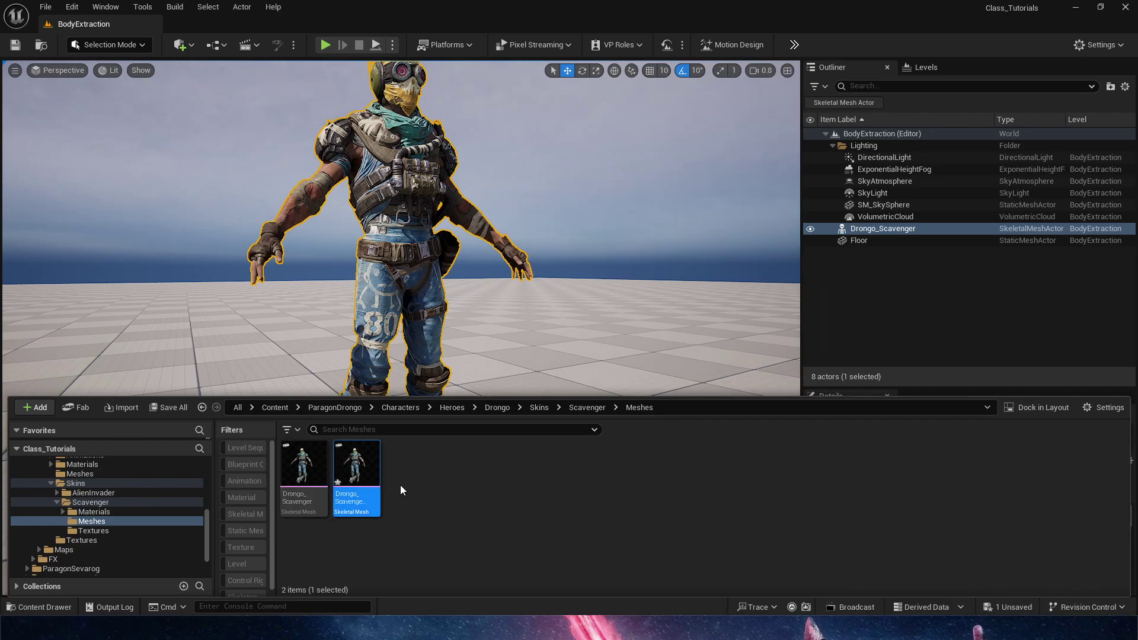
key("ctrl+s")
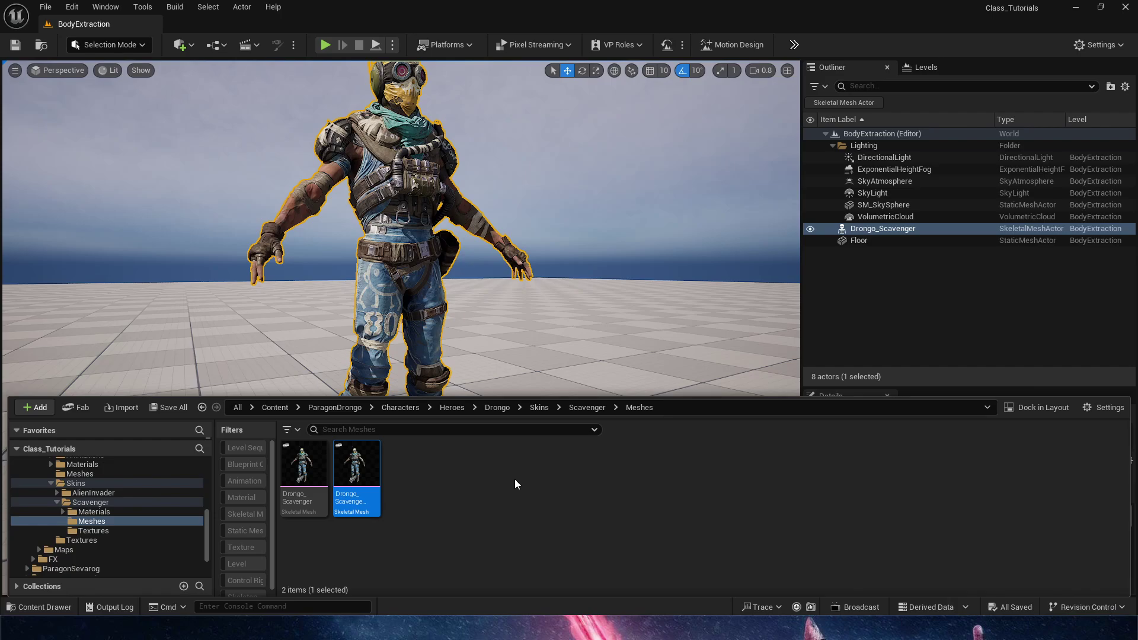
Filter the Drongo folder to skeleton assets and duplicate Drongo_Skeleton under the name Drongo_Skeleton_Gun.
left_click(494, 407)
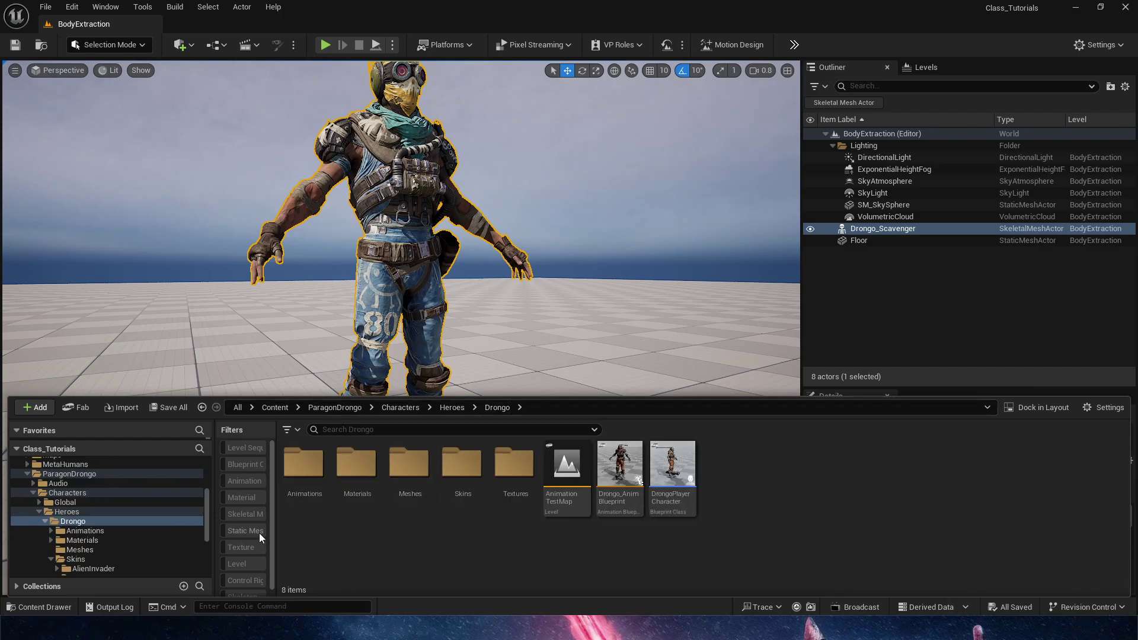
left_click(248, 587)
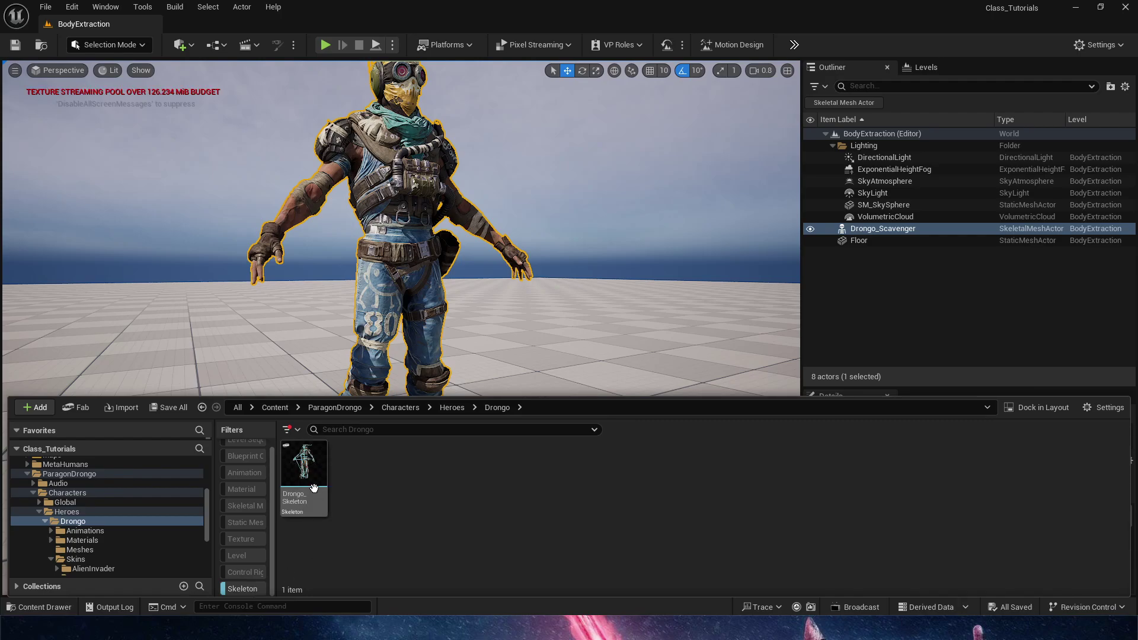
left_click(309, 475)
key("ctrl+d")
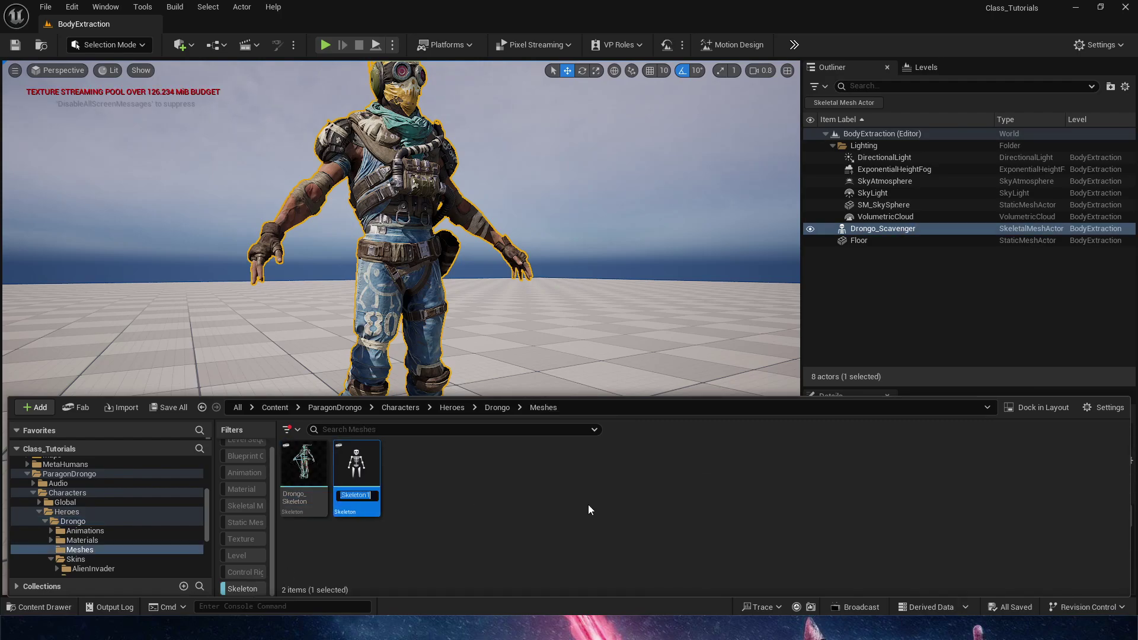
key("Right")
key("BackSpace")
type("_Gun")
key("Return")
Show skeletal meshes across the Characters folder too, and assign the Drongo_Skeleton_Gun skeleton to the Drongo_Scavenger_Gun mesh.
left_click(244, 505)
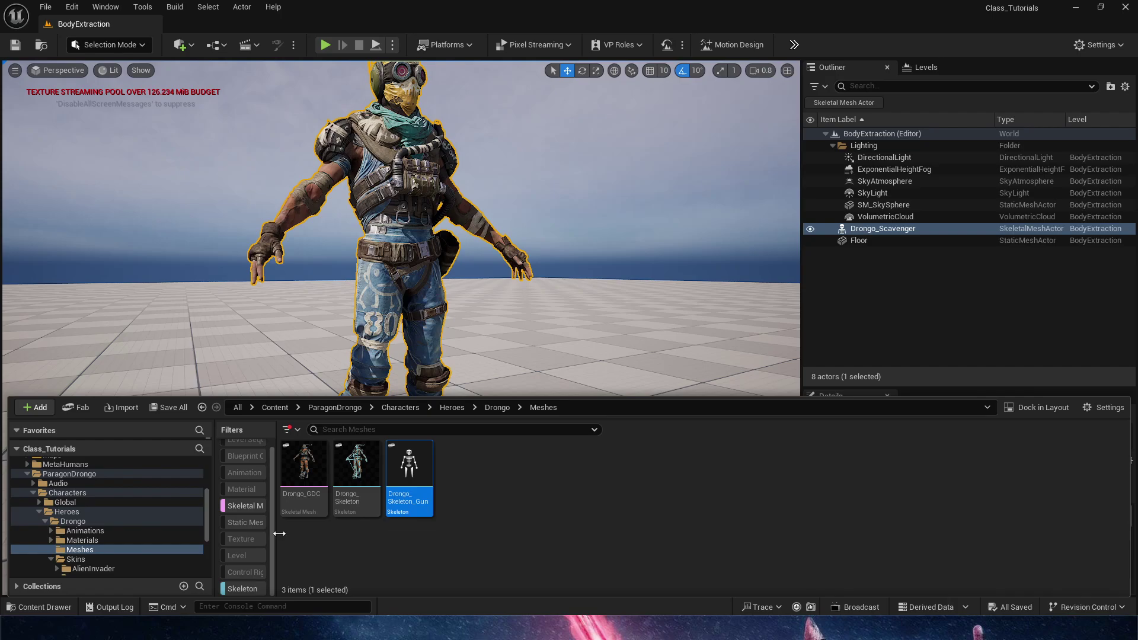
left_click(399, 407)
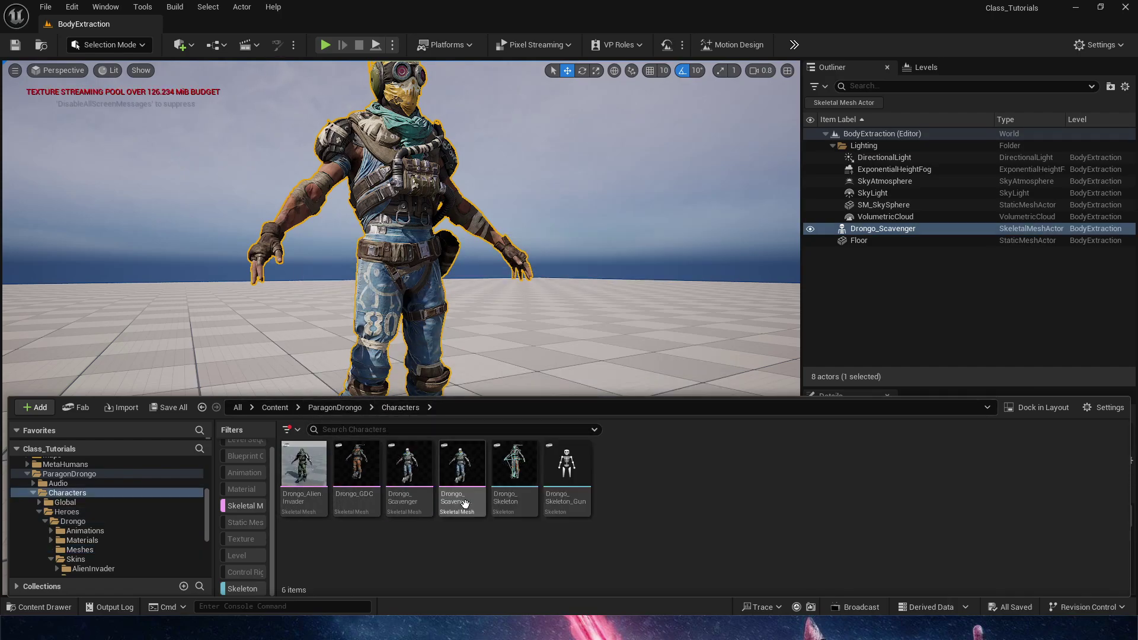
left_click(460, 473)
right_click(459, 473)
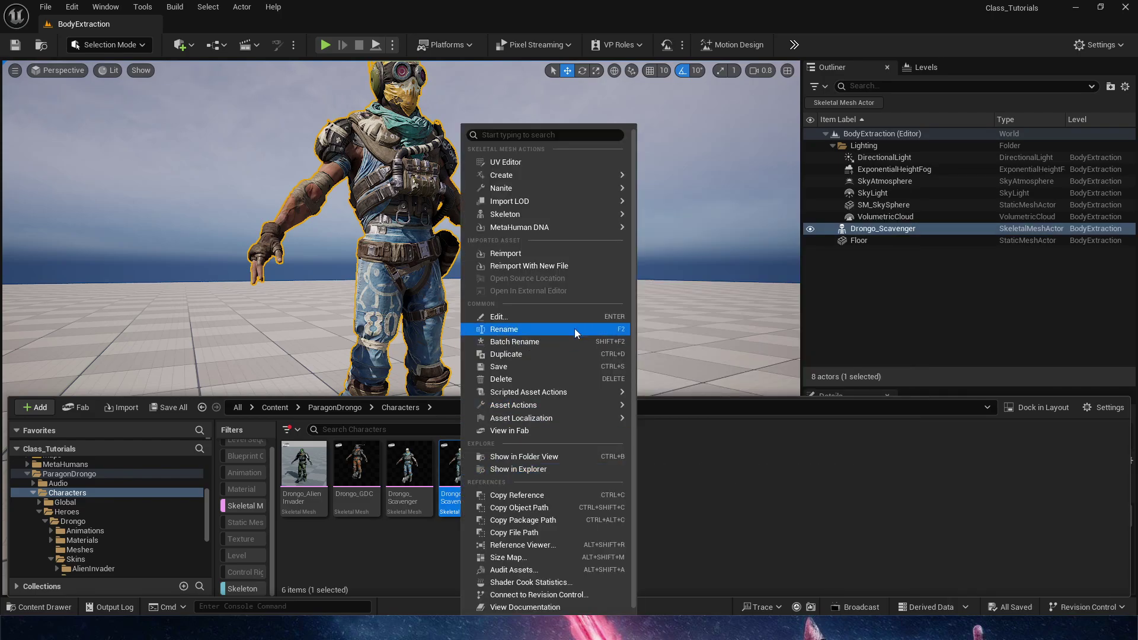
mouse_move(609, 209)
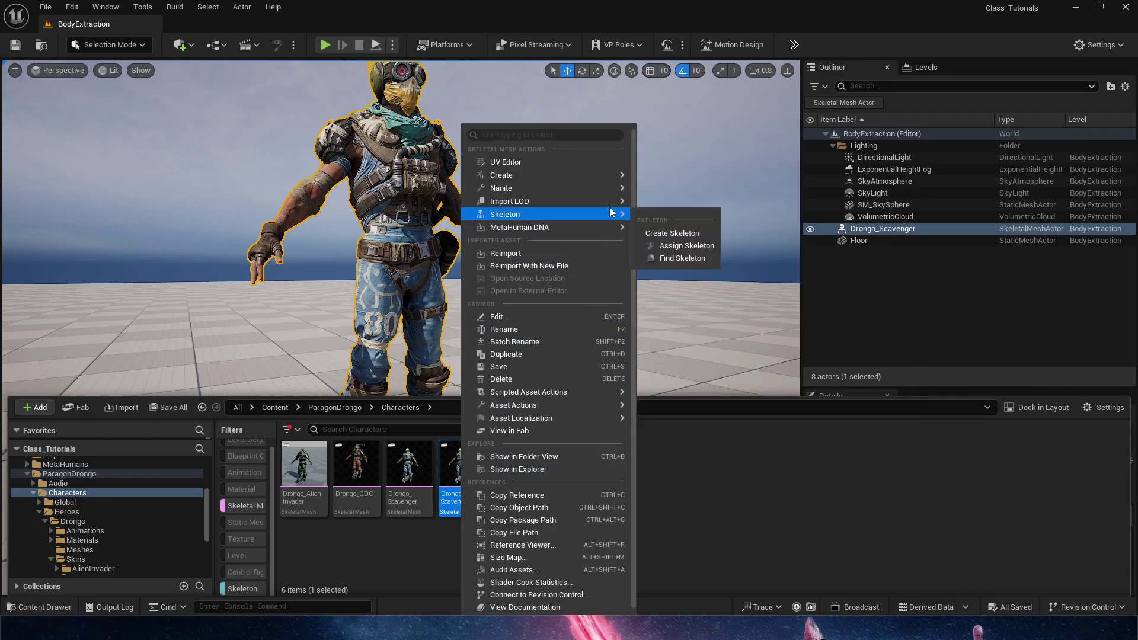
left_click(671, 247)
type("drongo")
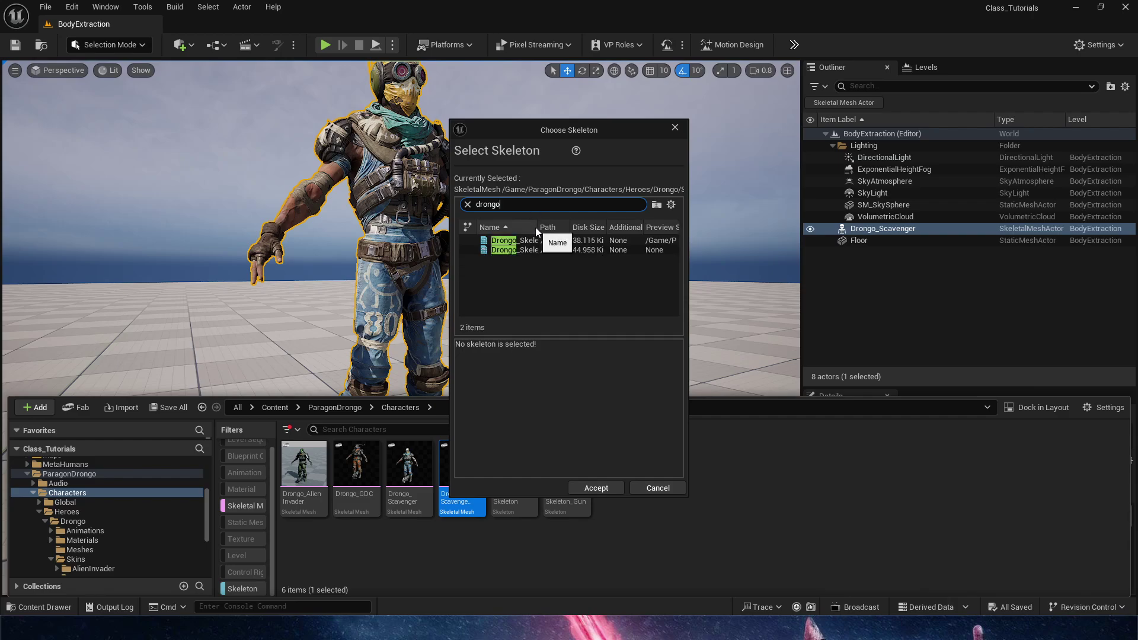
left_click_drag(536, 227, 581, 227)
left_click(555, 250)
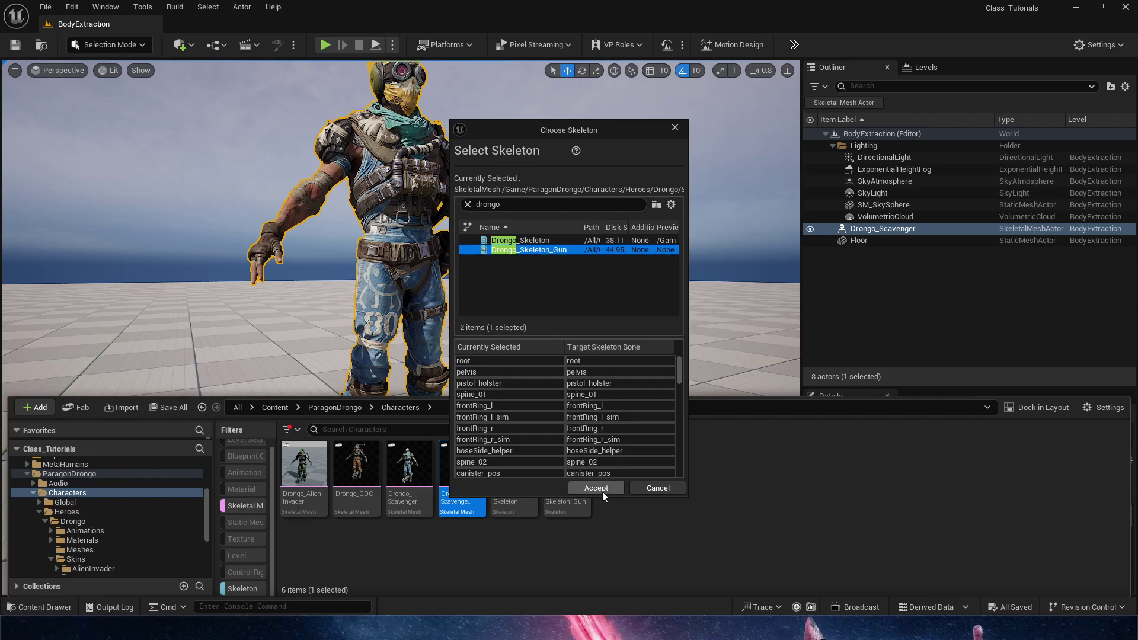
left_click(603, 492)
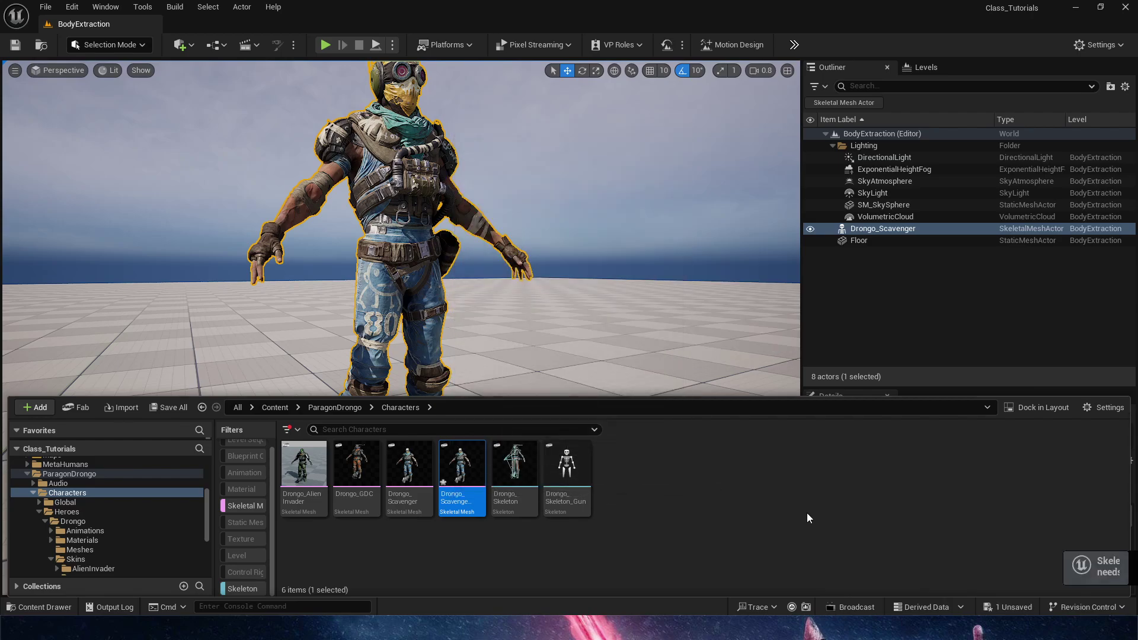
left_click(491, 547)
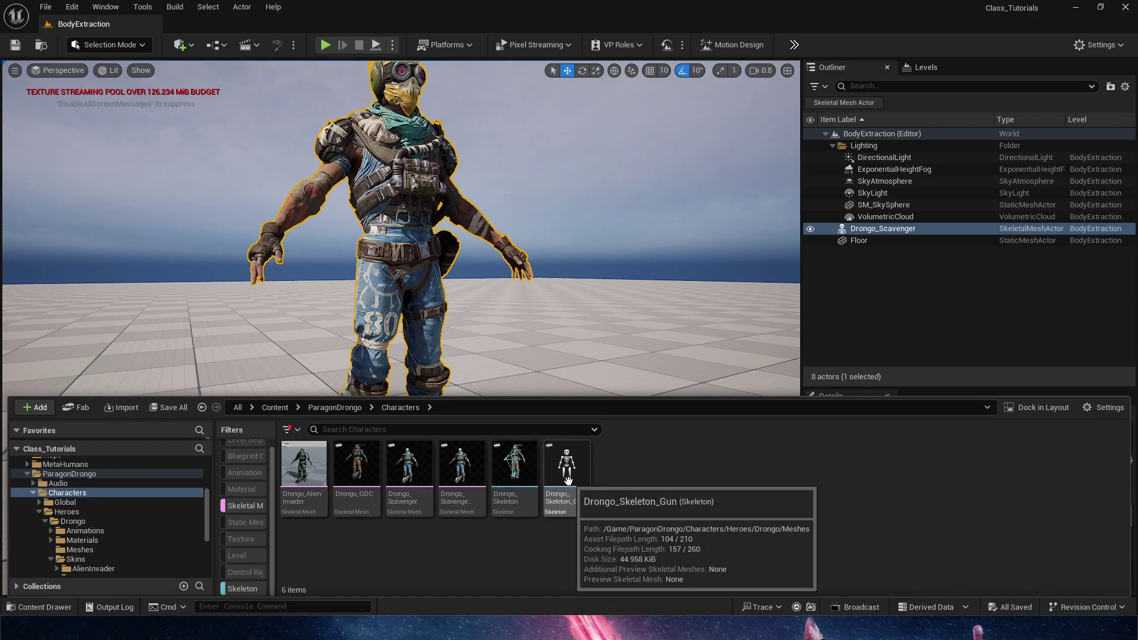
Open the Drongo_Scavenger_Gun skeletal mesh for editing, look through the Deform and Model tools, and return to the Skin tools.
double_click(478, 472)
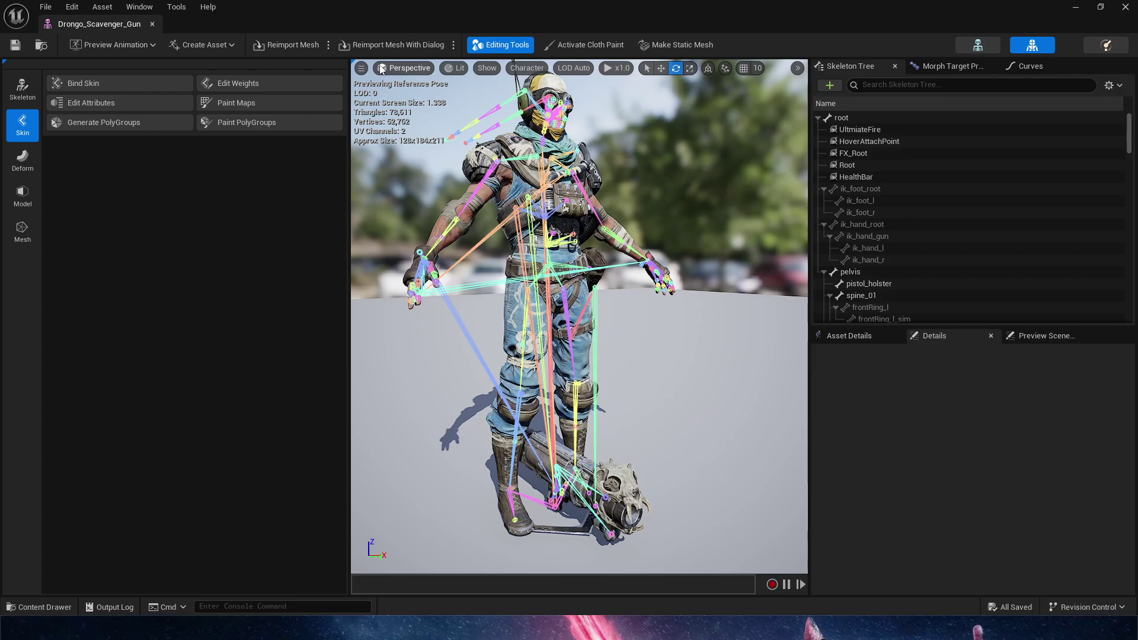
left_click(23, 160)
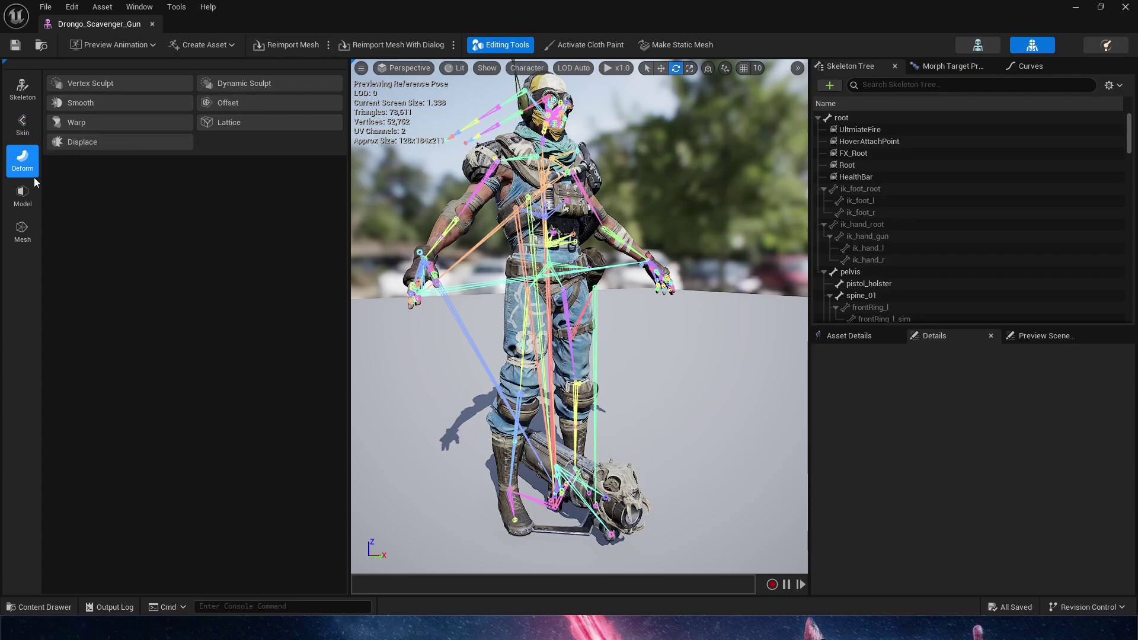
left_click(27, 191)
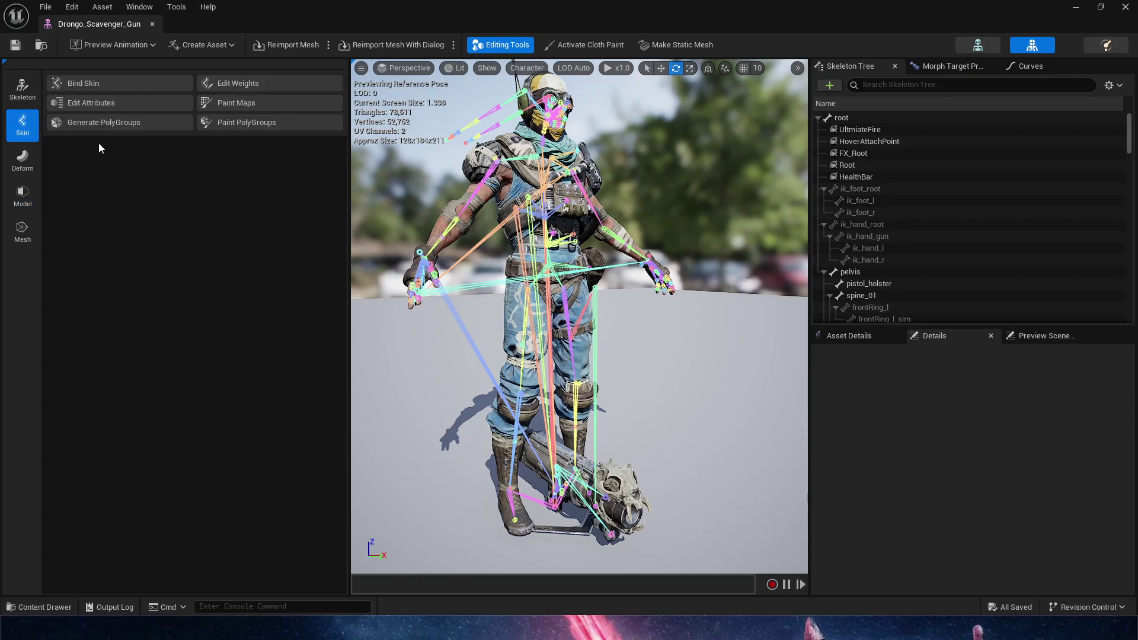
left_click(13, 132)
Generate PolyGroups on the mesh with the From Connected Tris conversion mode, comparing it with From UV Islands before accepting.
left_click(92, 126)
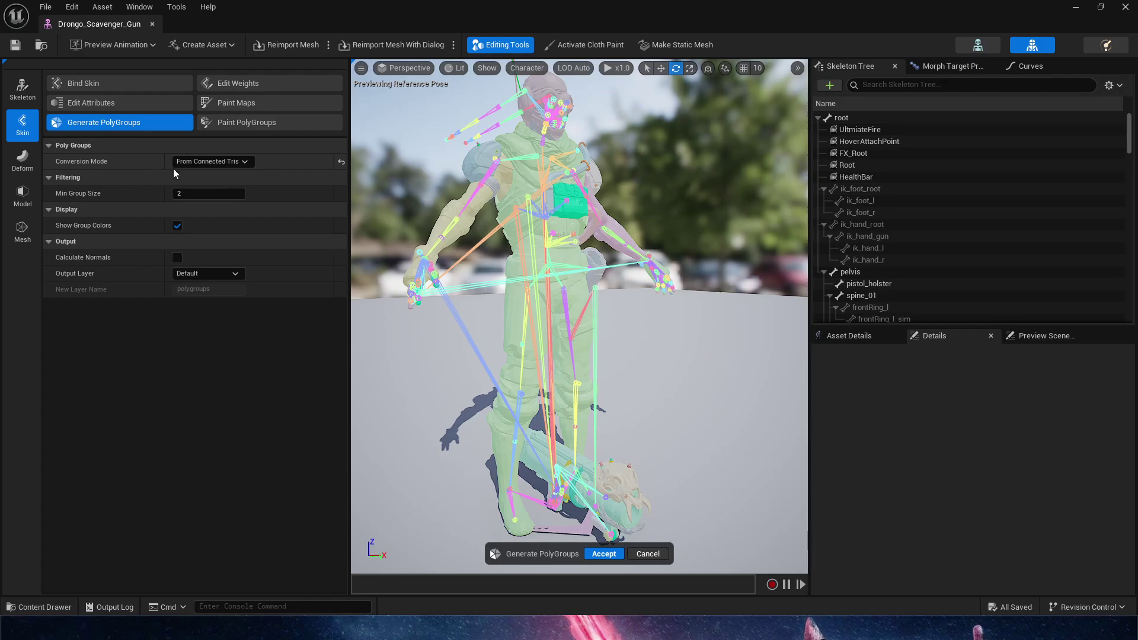
left_click(201, 162)
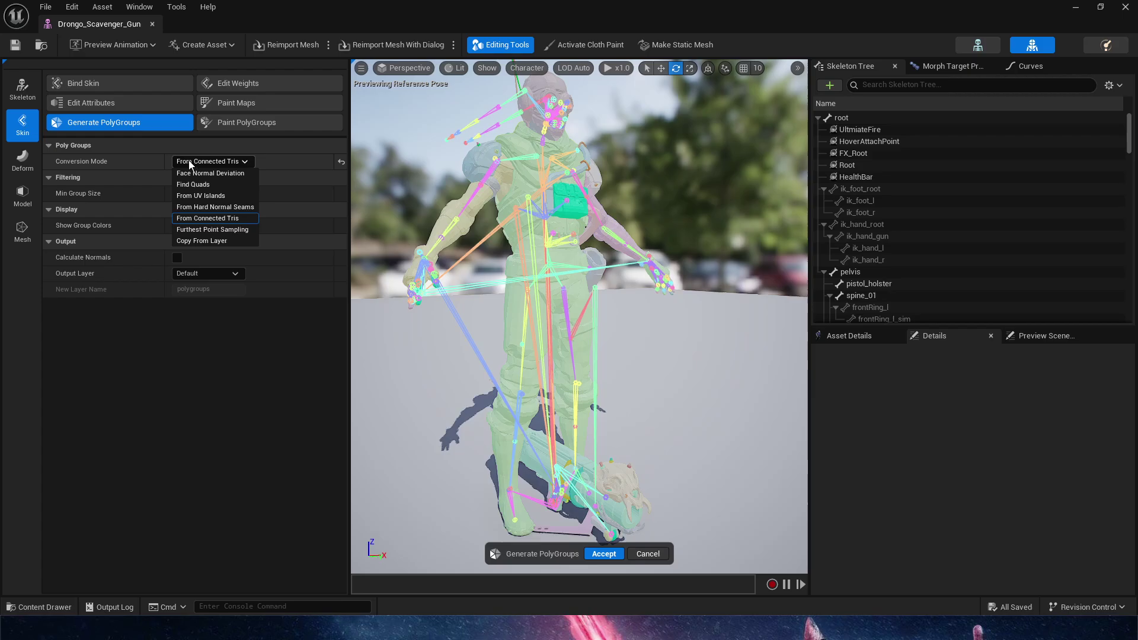
left_click(200, 196)
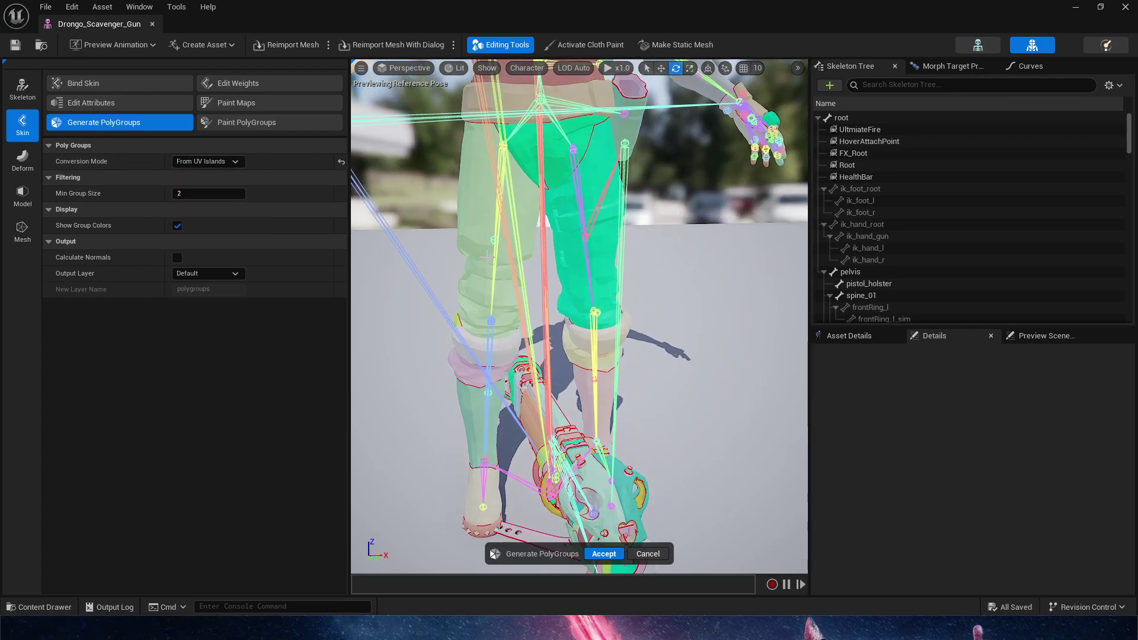
left_click(208, 161)
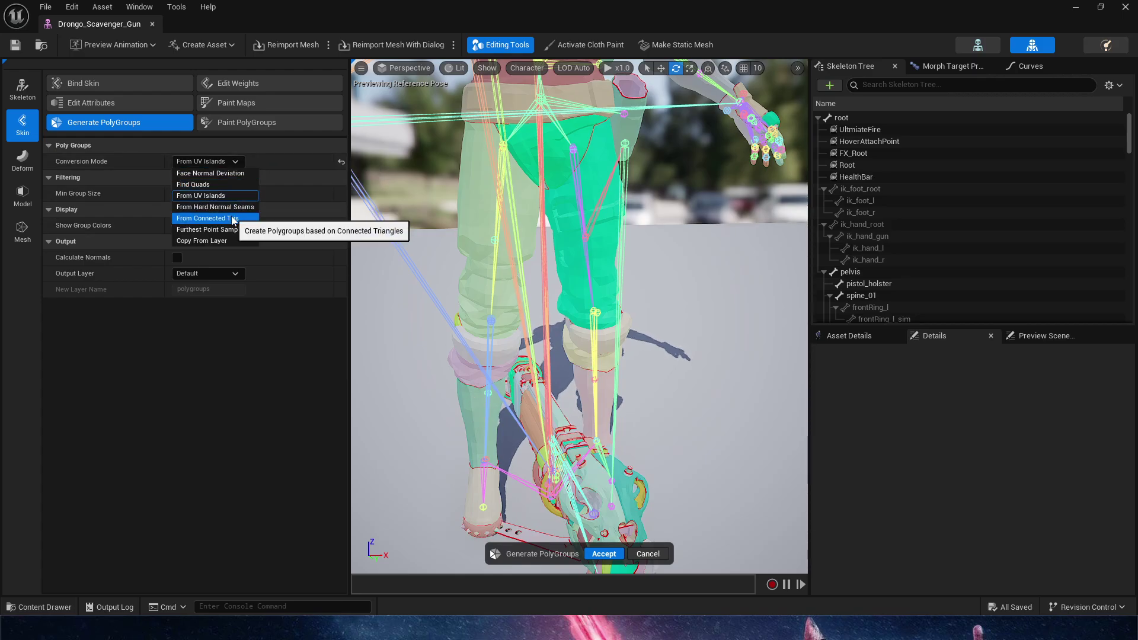
left_click(207, 218)
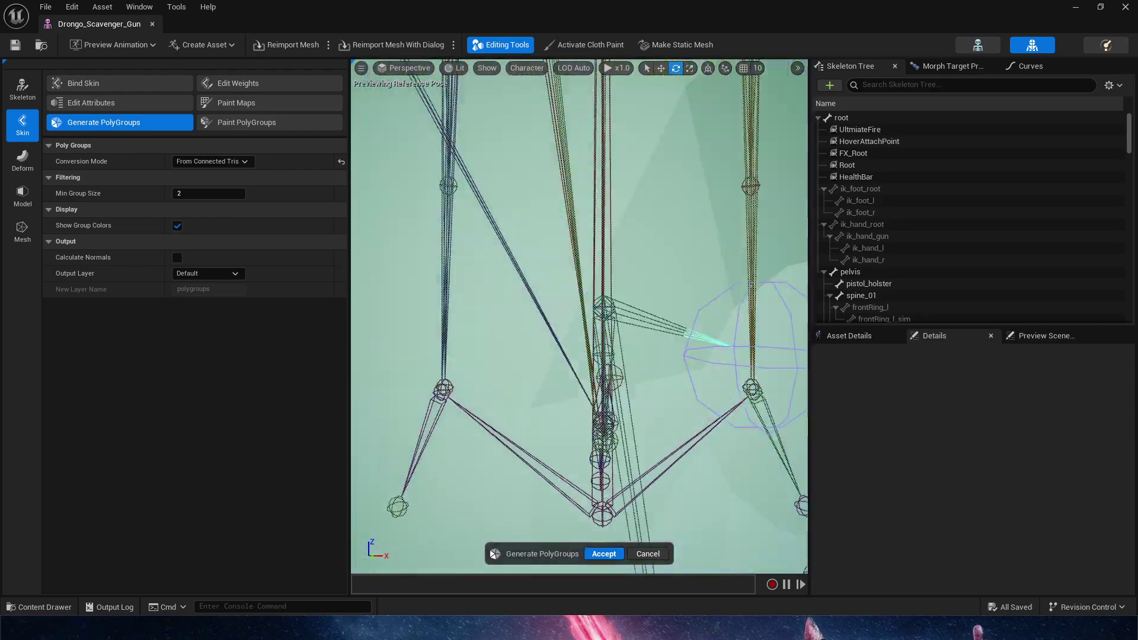
right_click_drag(580, 317, 605, 350)
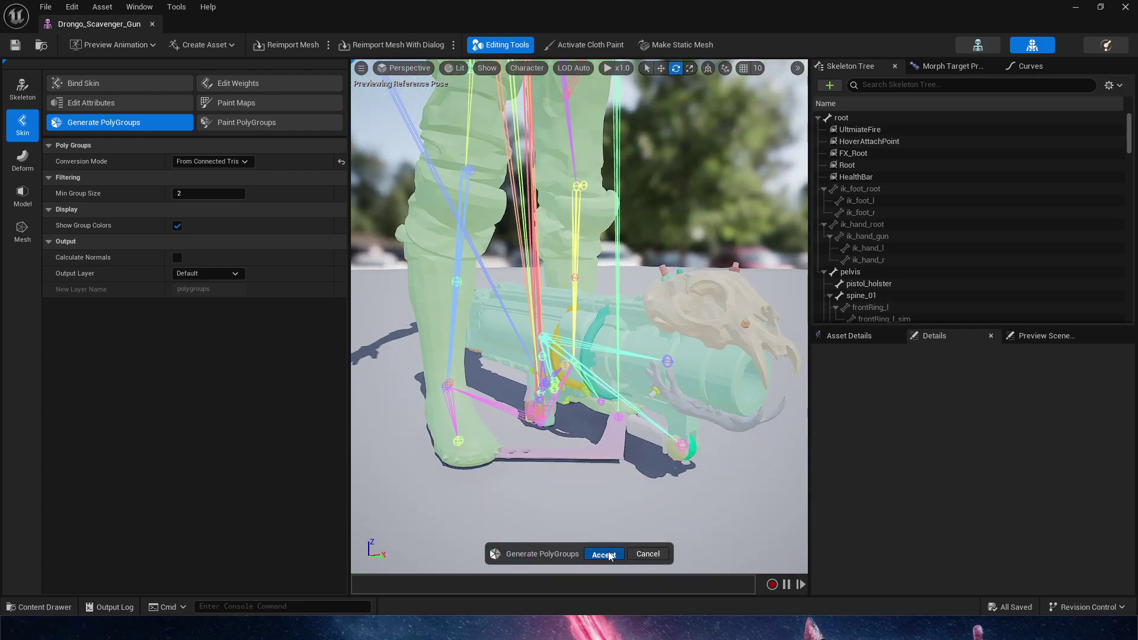
key("Return")
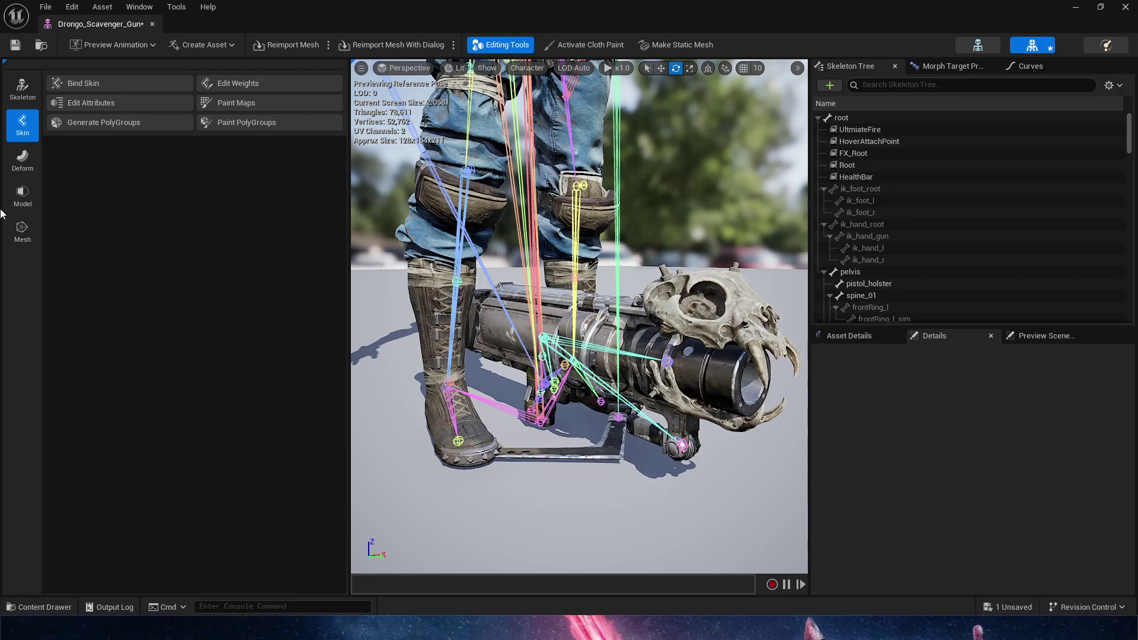
Start PolyGroup Edit from the Model tools on the mesh, with the legs and gun in close view.
left_click(23, 195)
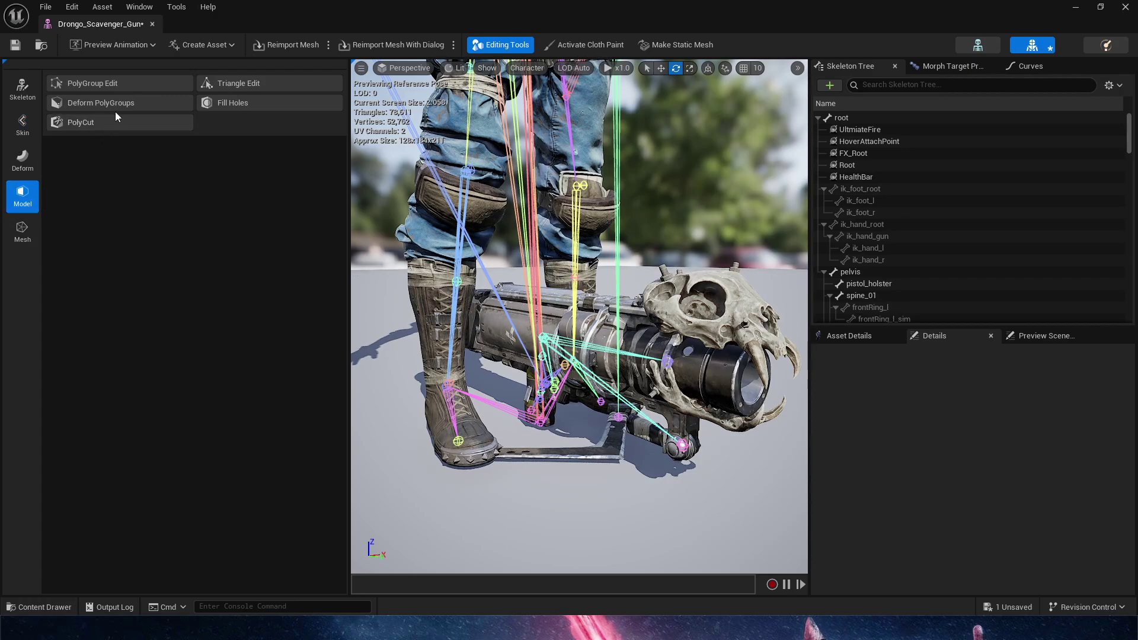
left_click(121, 88)
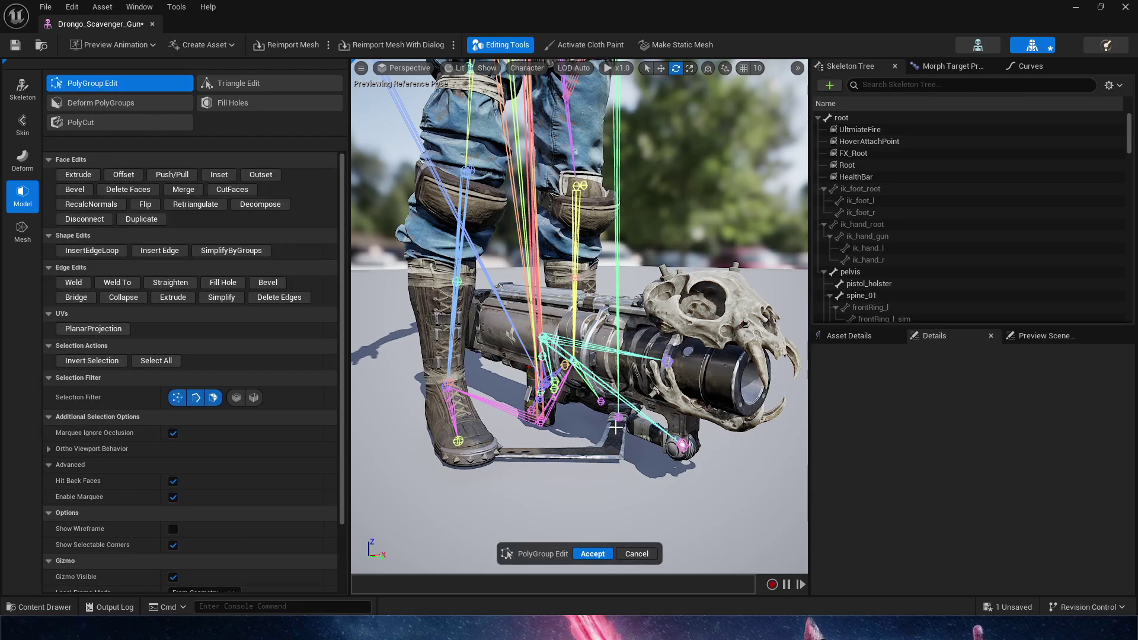
mouse_move(582, 338)
right_mouse_down()
mouse_move(563, 341)
mouse_move(596, 352)
right_mouse_up()
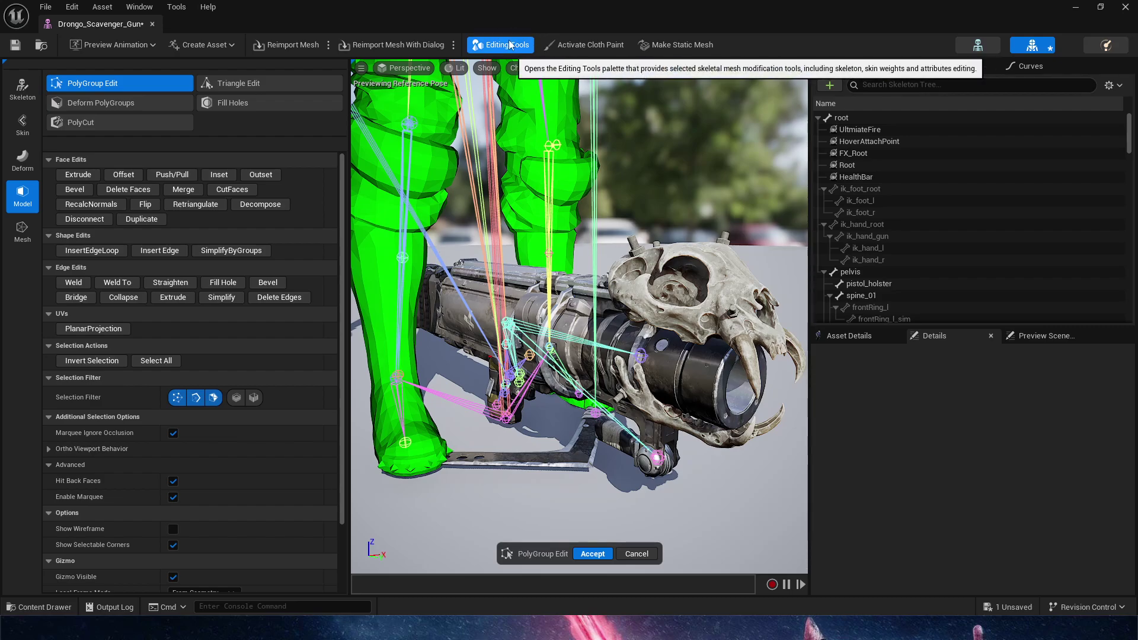
Search the project's plugins for "skeletal" to check the Skeletal Mesh Editing Tools plugin, then close the plugin list.
left_click(74, 13)
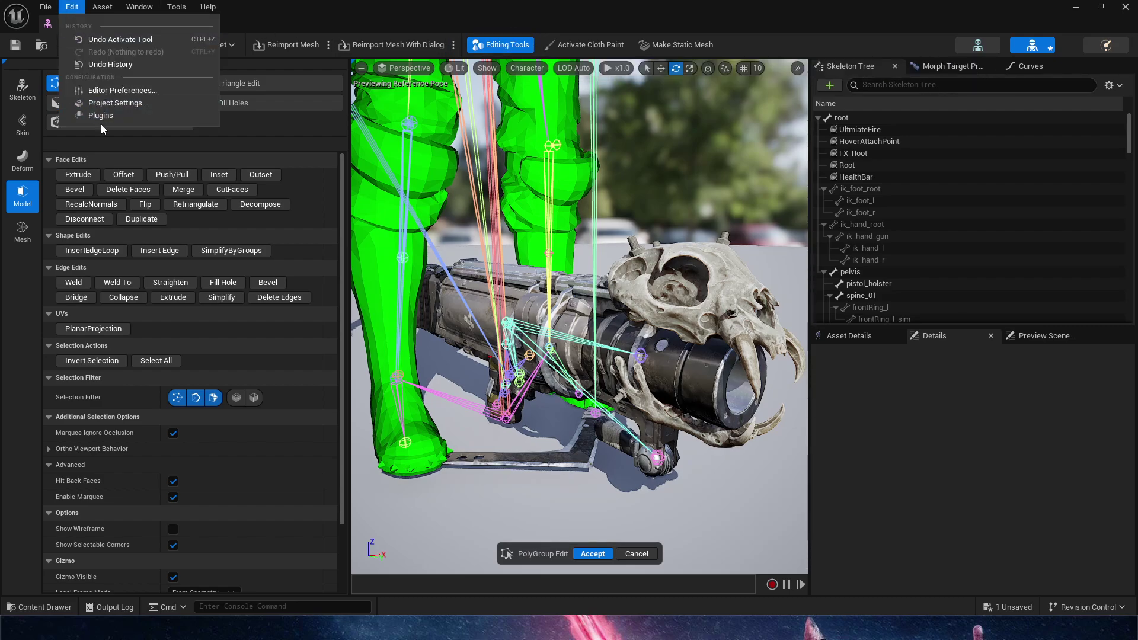
left_click(104, 127)
type("ske")
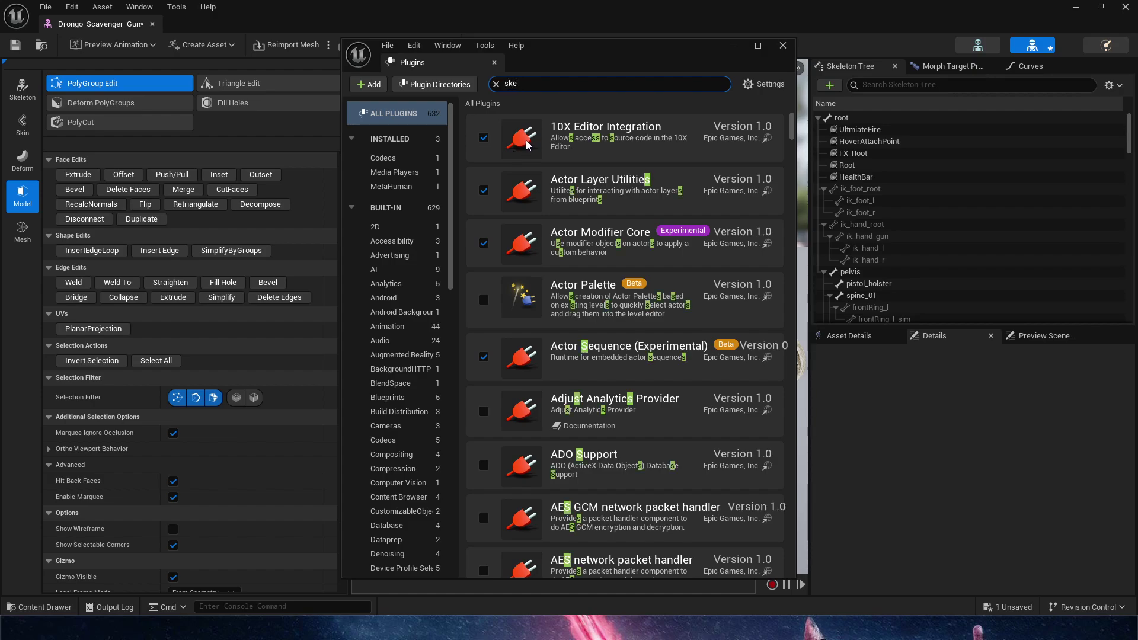
type("ltal")
key("BackSpace")
key("BackSpace")
key("BackSpace")
key("BackSpace")
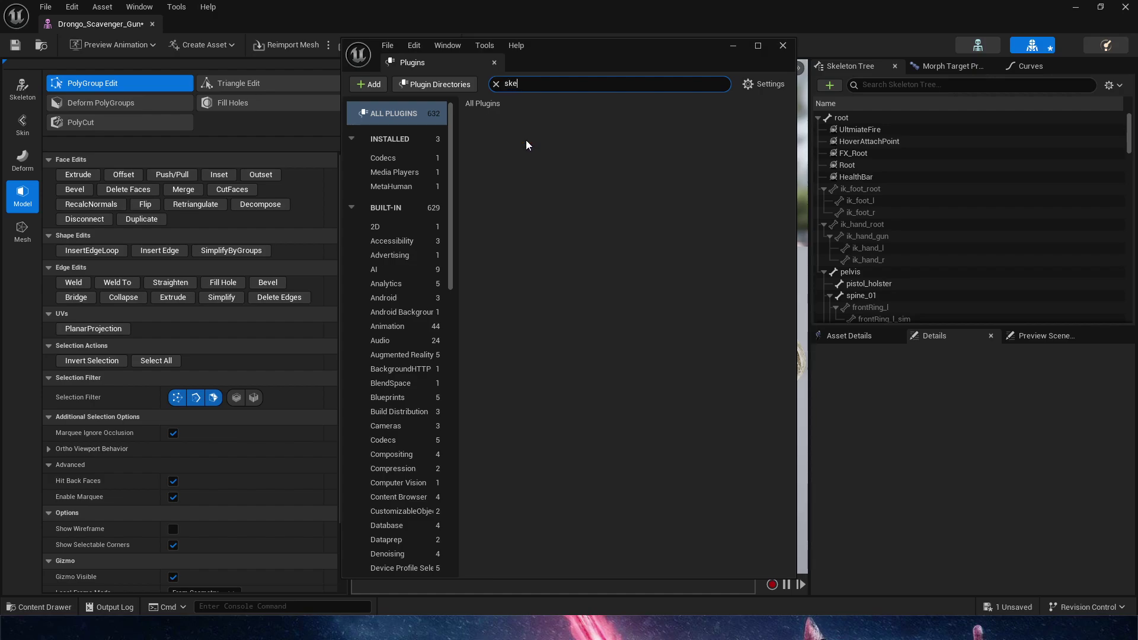
type("letal")
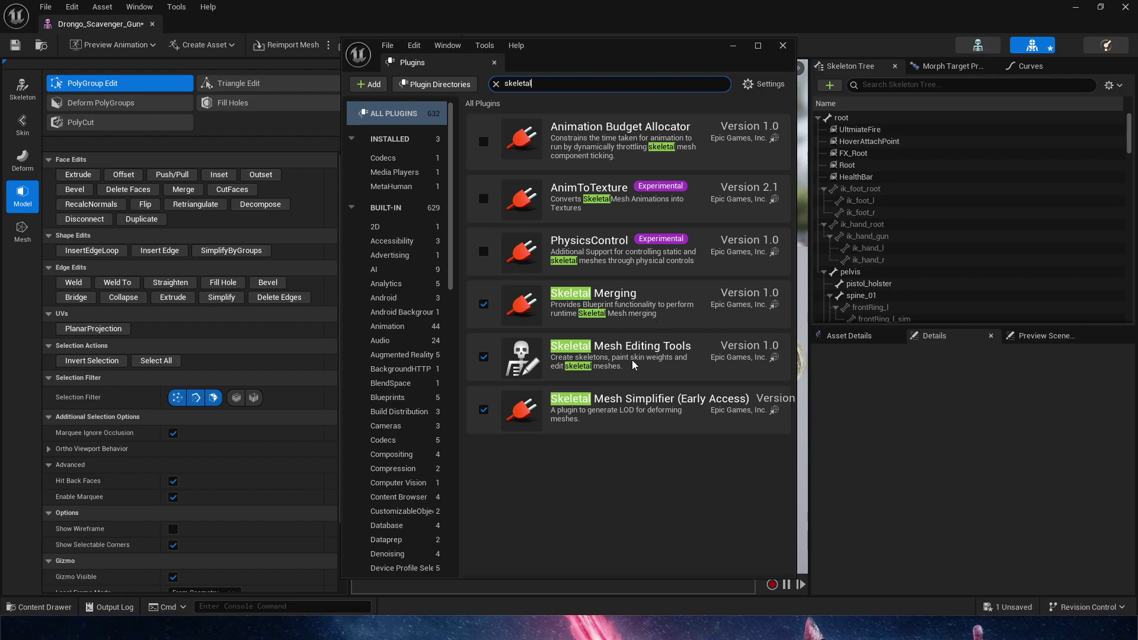
left_click(783, 51)
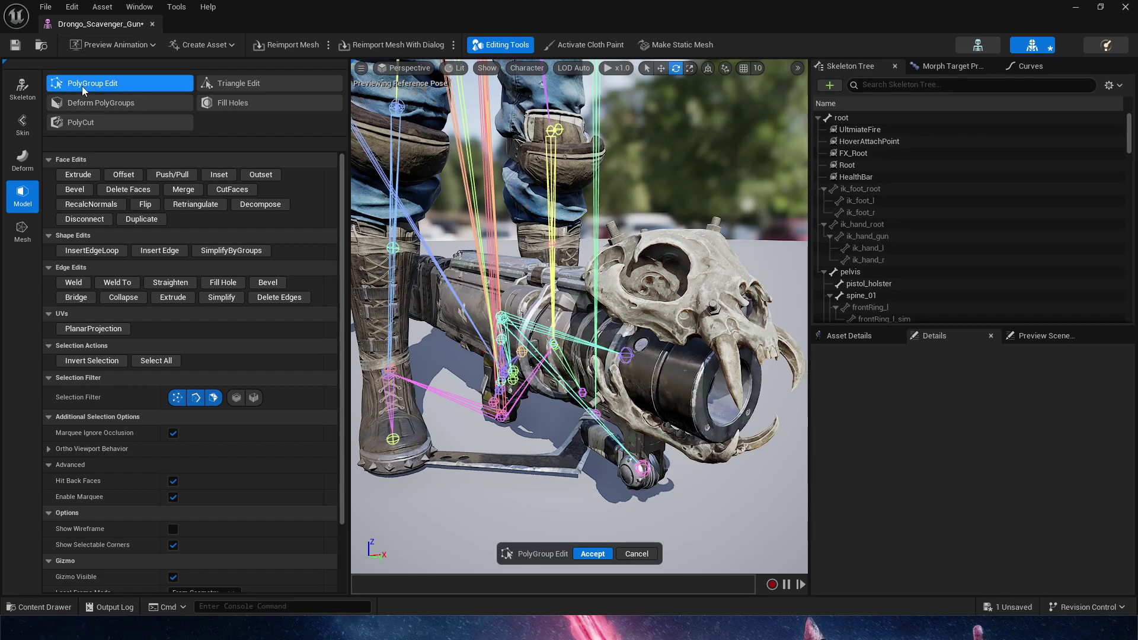
Select the pistol's PolyGroups, invert the selection and delete all the other faces of the character.
right_click_drag(554, 332, 430, 321)
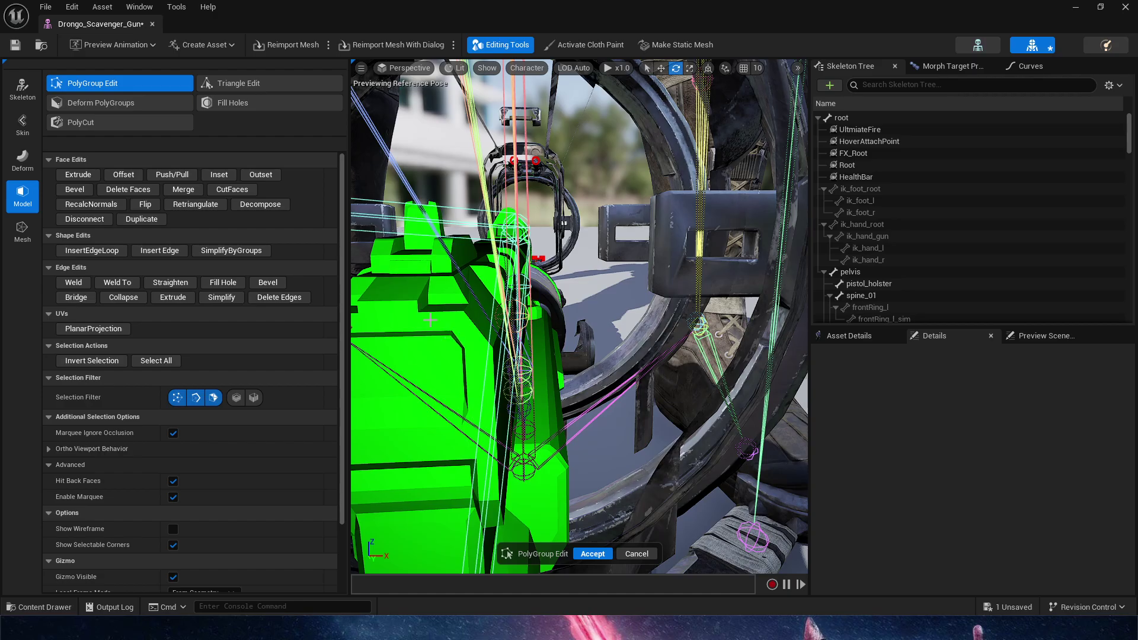
right_click_drag(548, 305, 587, 321)
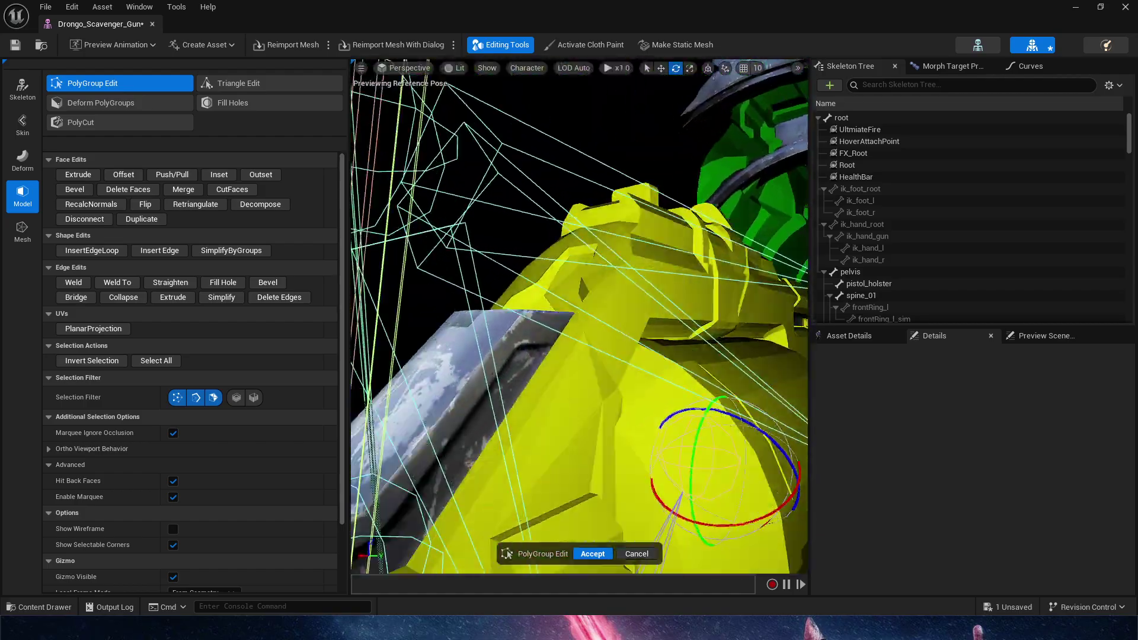
right_click_drag(587, 321, 625, 325)
left_click(638, 316, "shift")
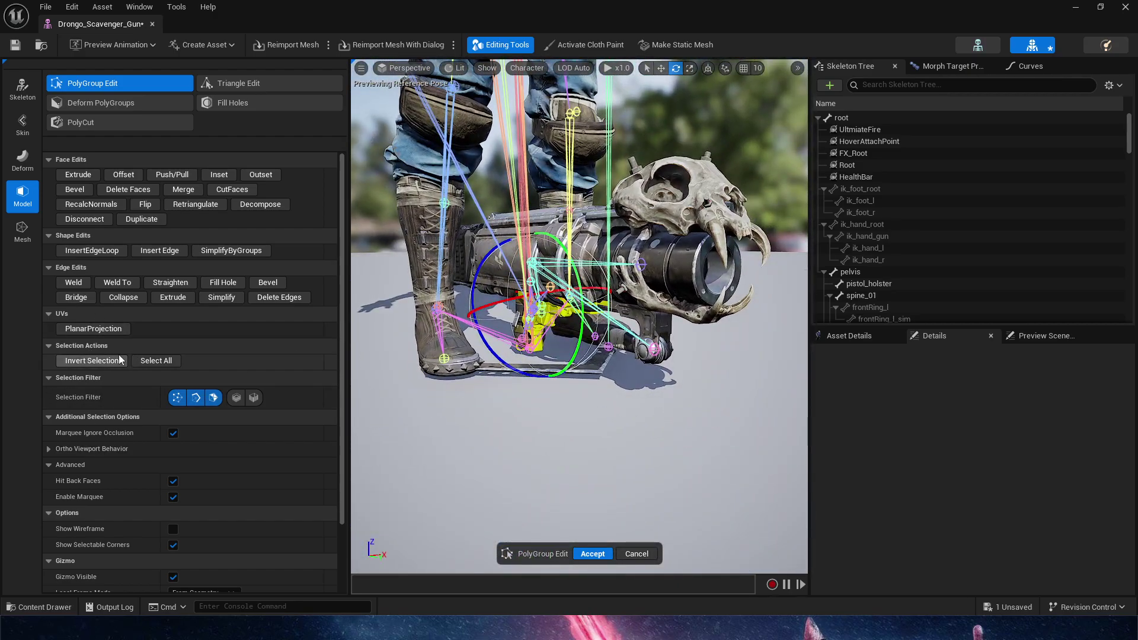
left_click(92, 360)
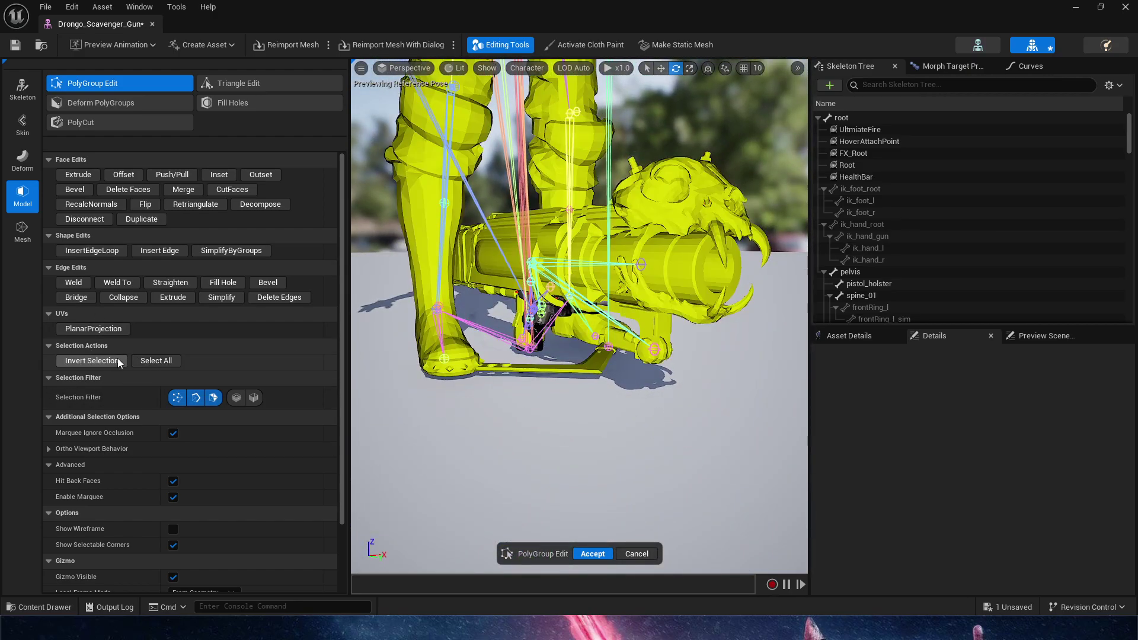
left_click(123, 190)
Flip the faces of the pistol's frame PolyGroup beneath the cylinder and accept the PolyGroup edit.
right_click_drag(522, 332, 617, 336)
key("w")
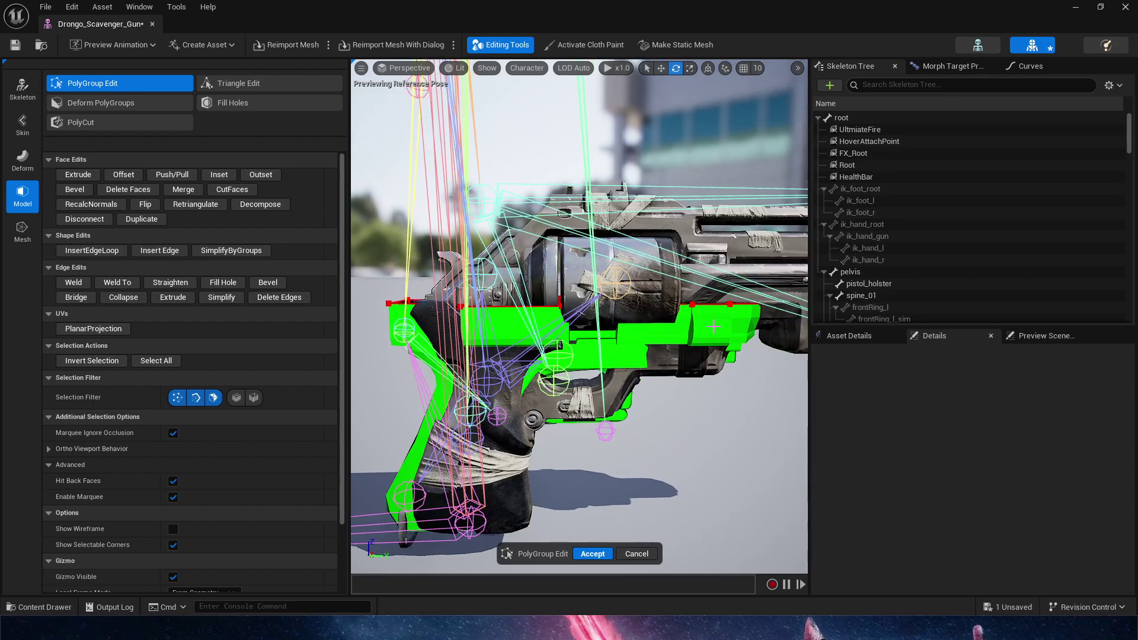
left_click(513, 328)
left_click(145, 203)
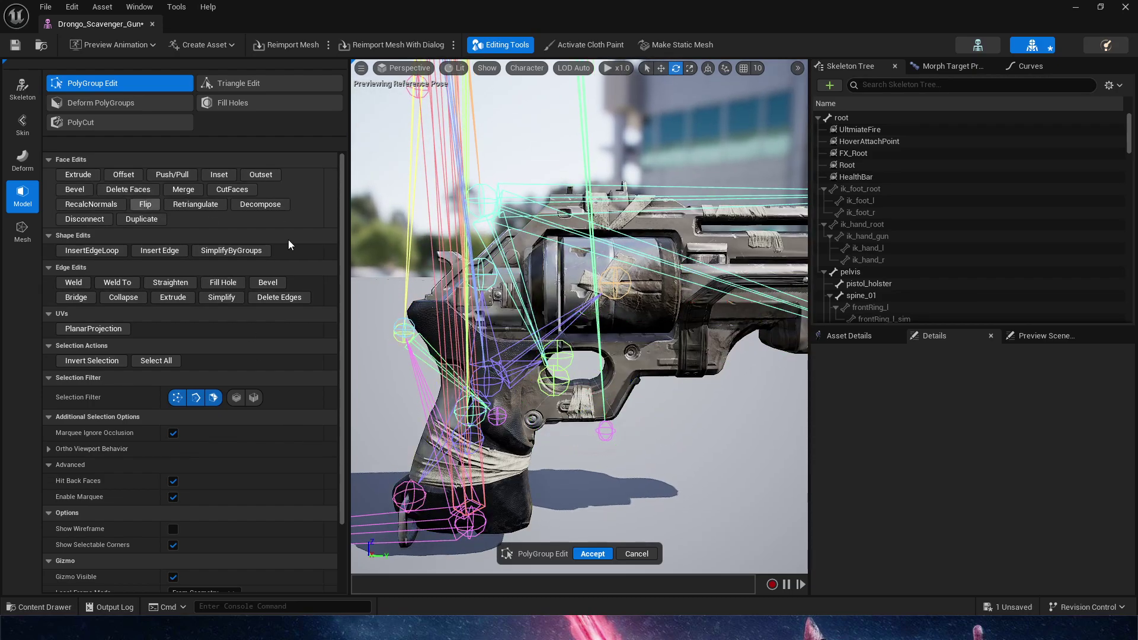
right_click_drag(522, 279, 605, 273)
key("a")
key("d")
right_click_drag(470, 343, 360, 356)
key("s")
key("d")
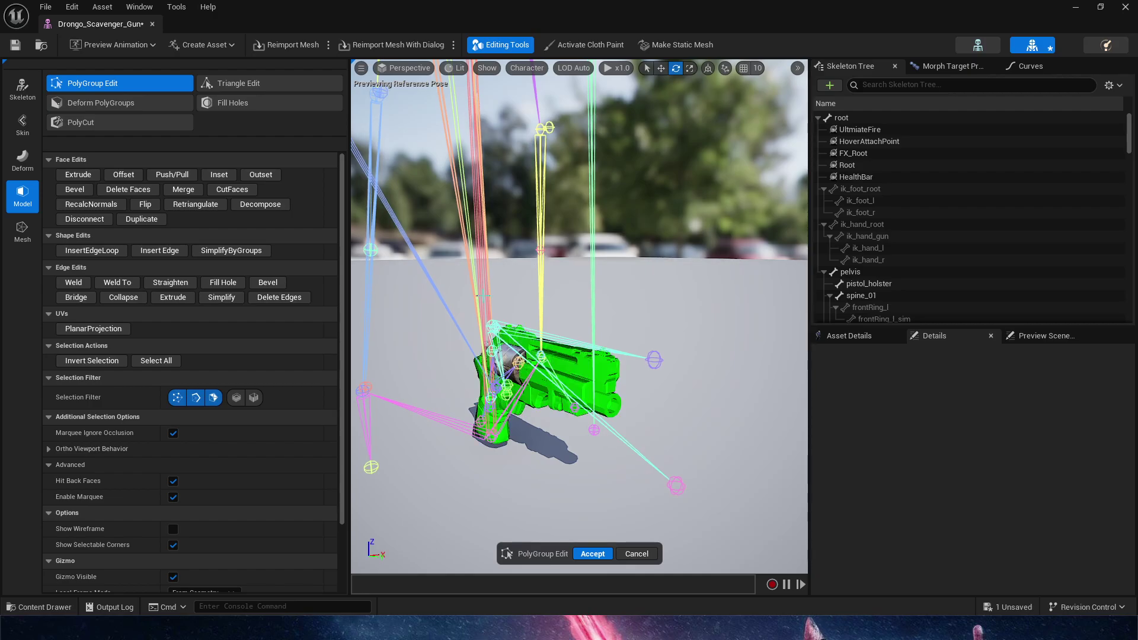
right_click_drag(603, 407, 578, 404)
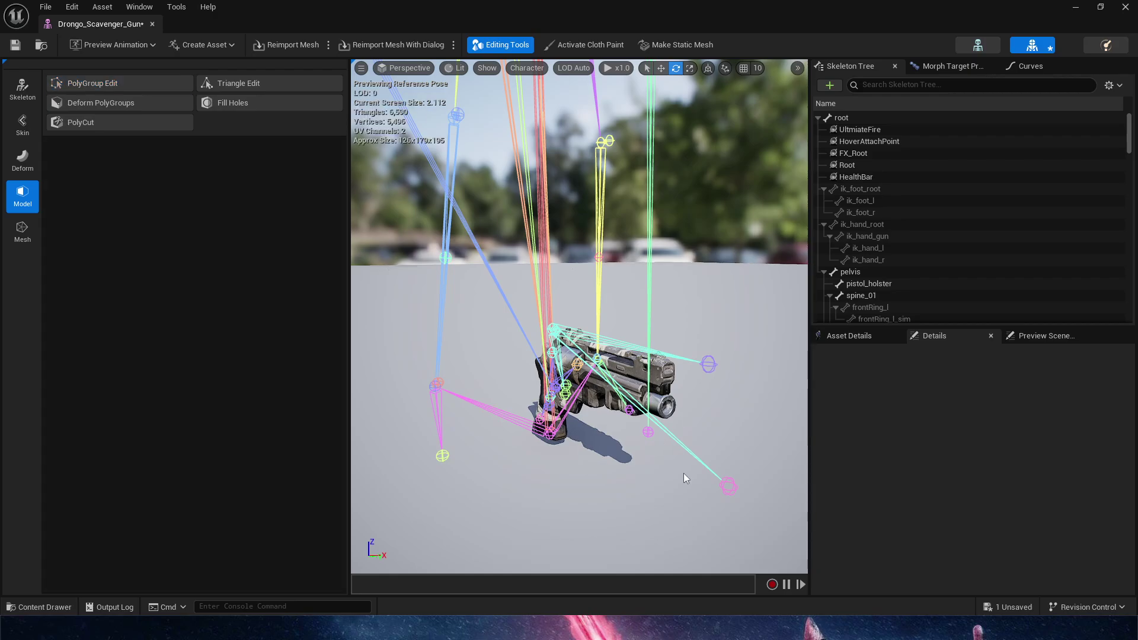
Test the pistol's moving parts by rotating the pistol_cylinder bone 80 degrees about Y and trying the pistol_hammer bone.
right_click_drag(685, 473, 666, 369)
left_click(619, 304)
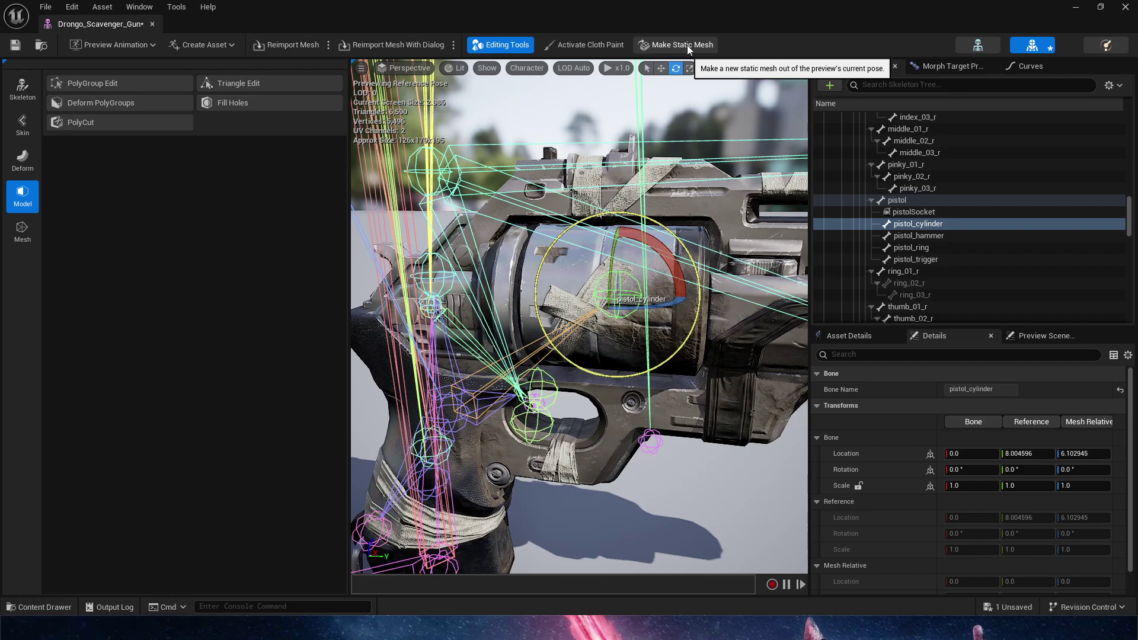
right_click_drag(584, 155, 585, 190)
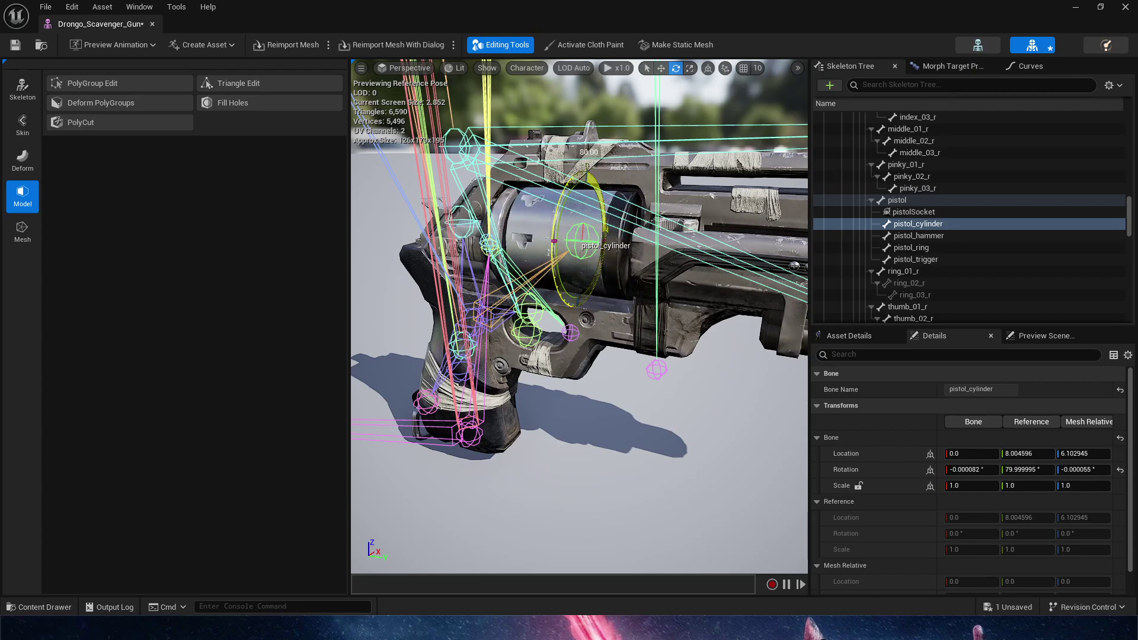
left_click_drag(614, 333, 616, 209)
left_click(648, 244)
left_click_drag(616, 209, 447, 201, "alt")
right_click_drag(595, 236, 606, 235, "alt")
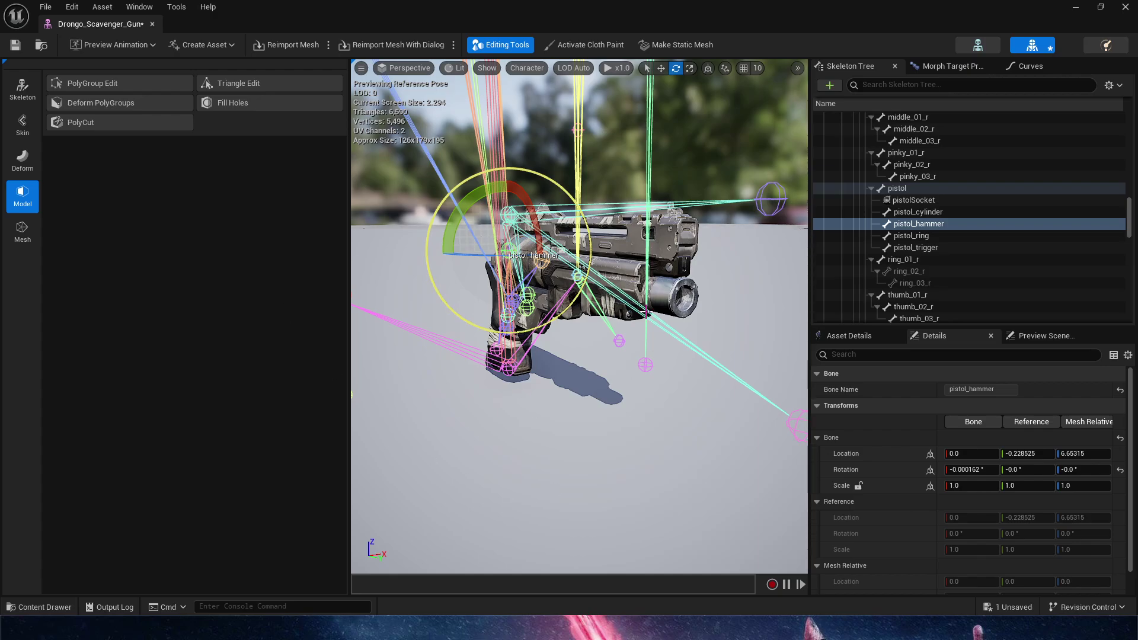
Start Edit Skeleton and reparent the pistol bone, with its children, from hand_r directly to root.
left_click(21, 89)
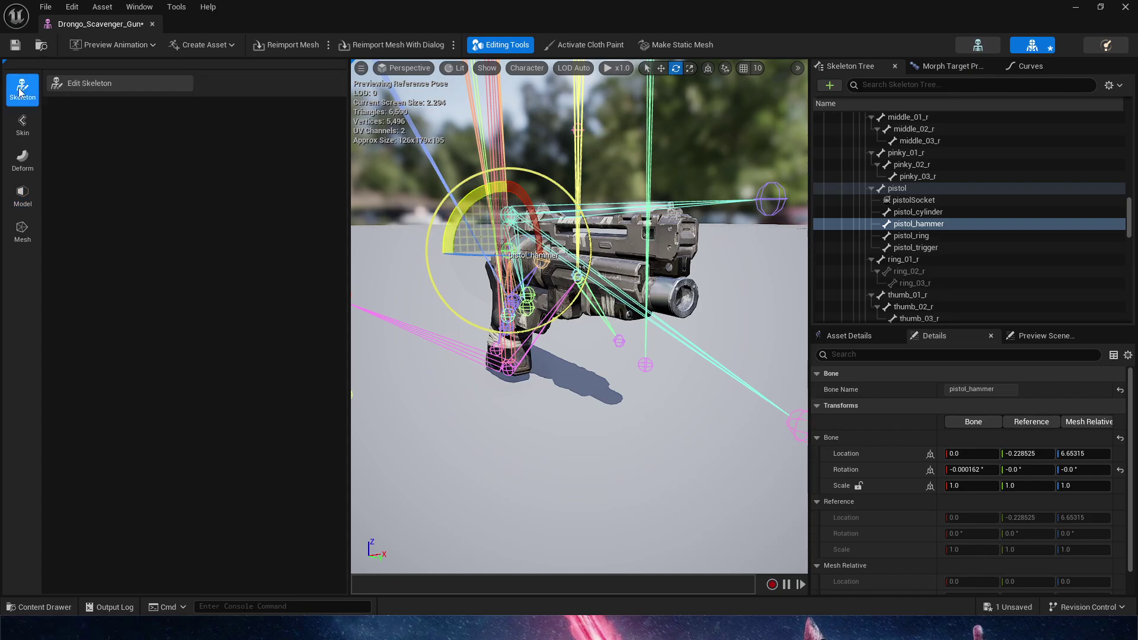
left_click(86, 86)
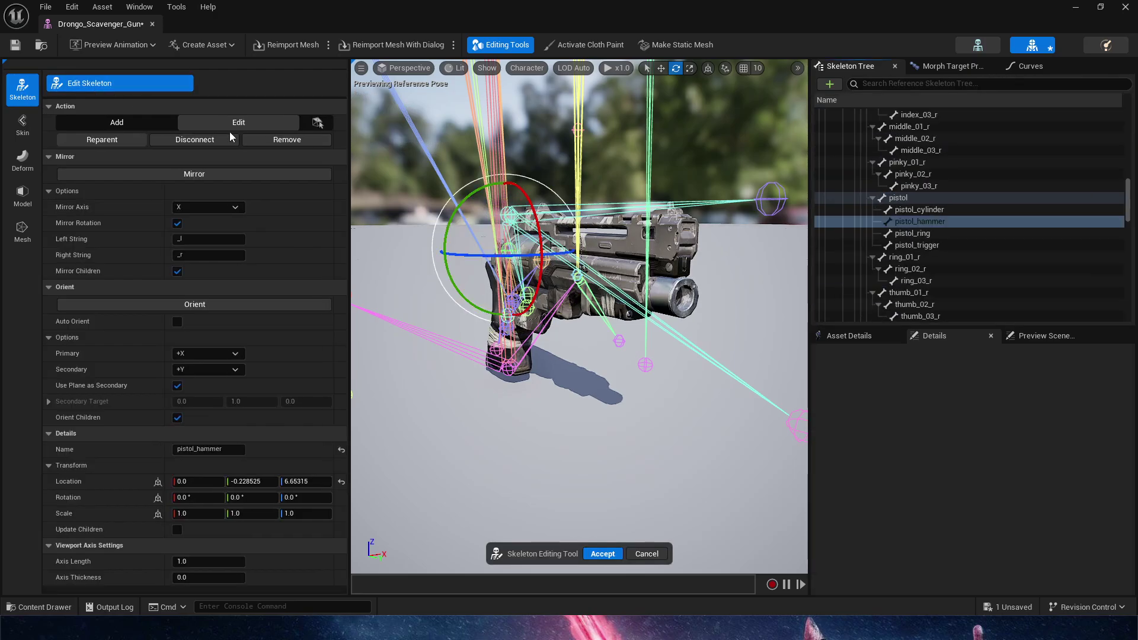
left_click(943, 201)
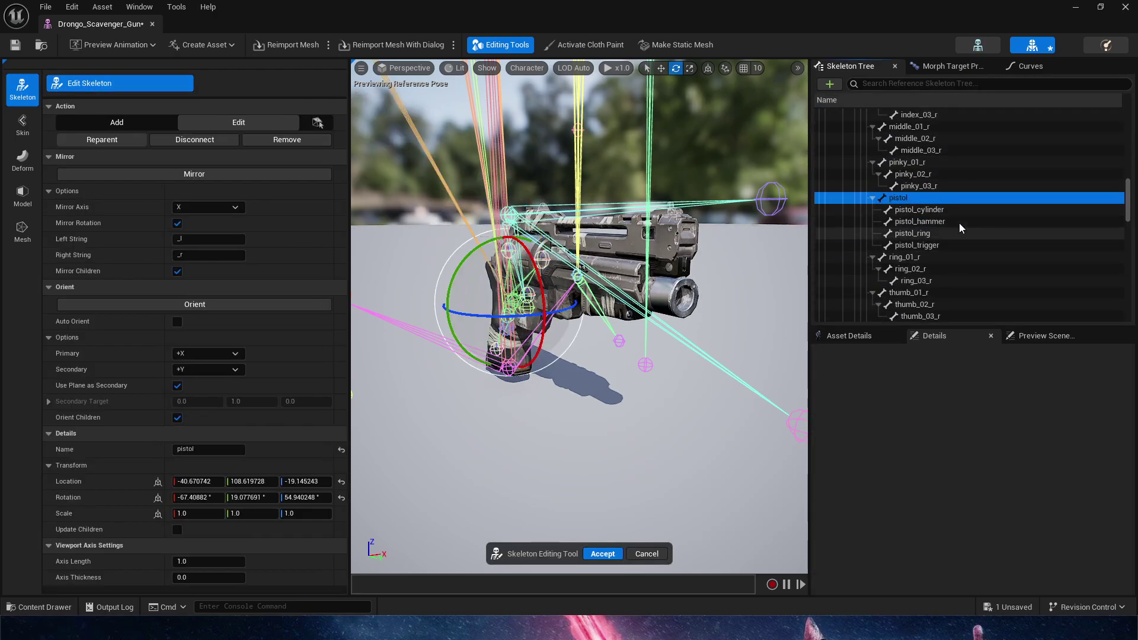
left_click_drag(909, 198, 932, 210)
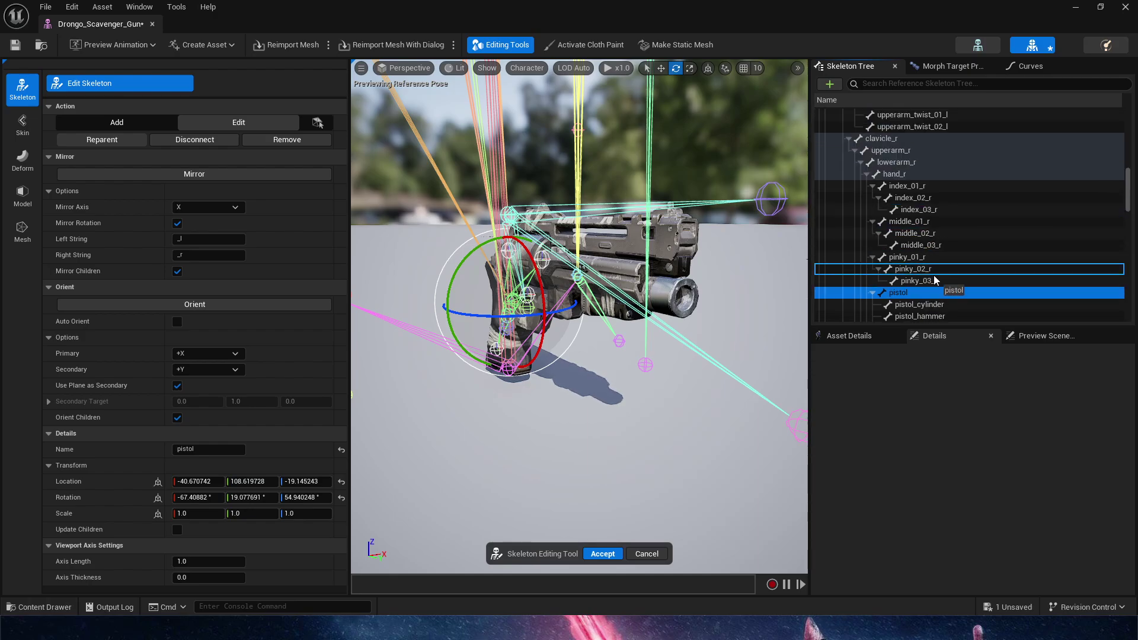
left_click_drag(935, 279, 853, 116)
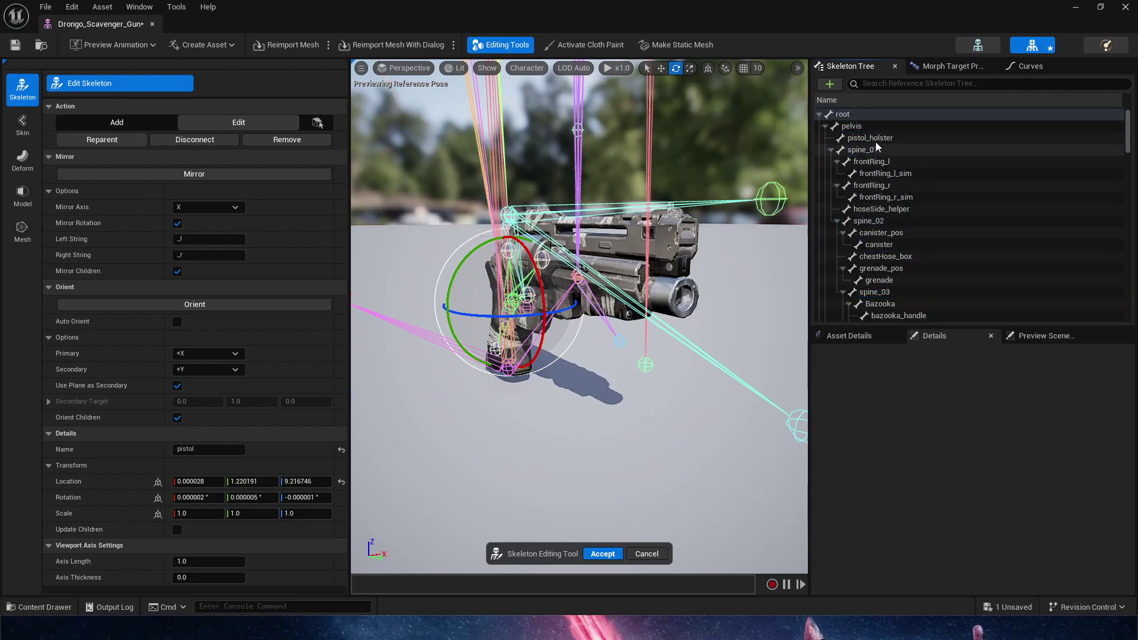
Remove the pelvis, ik_foot_root and ik_hand_root bone chains, keeping only root and the pistol bones.
left_click(819, 114)
left_click(819, 114)
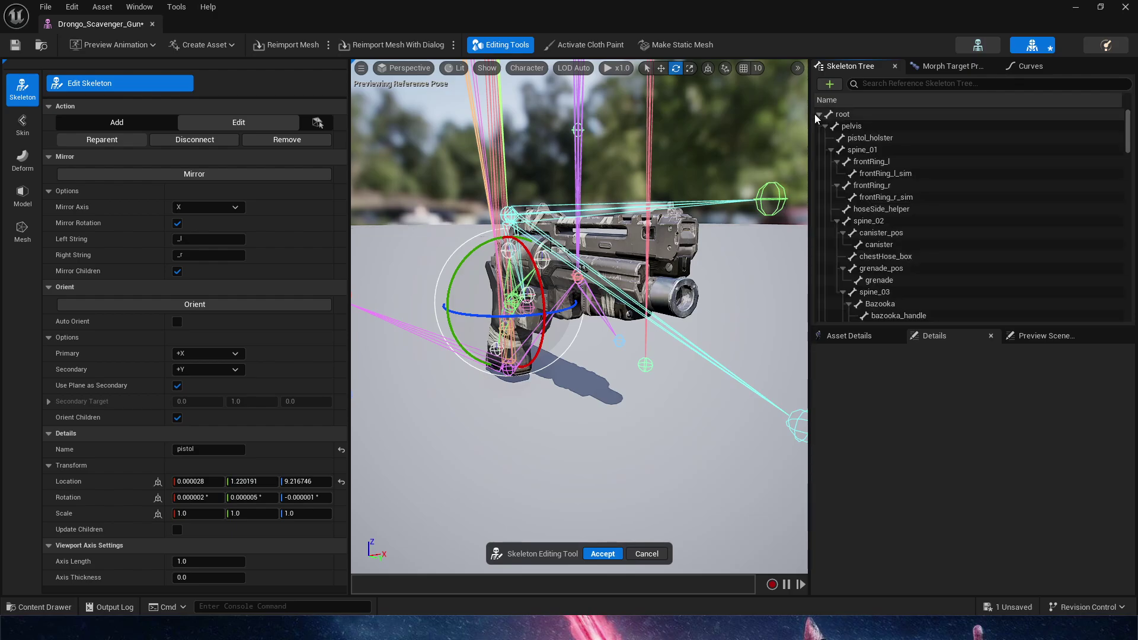
left_click(825, 127)
left_click(861, 225)
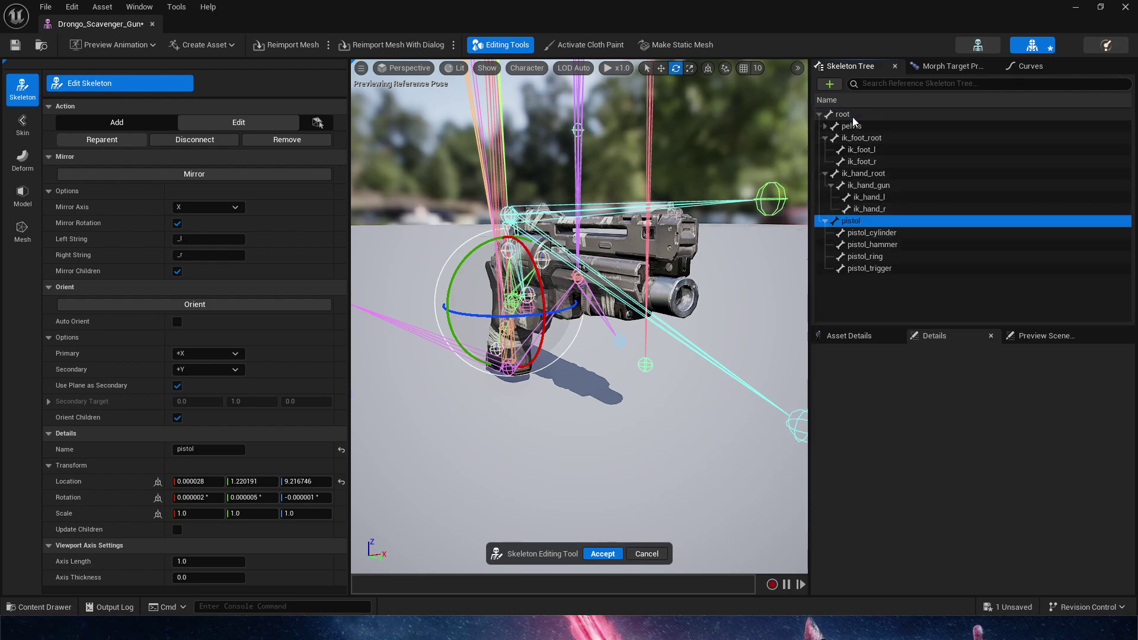
left_click(852, 126)
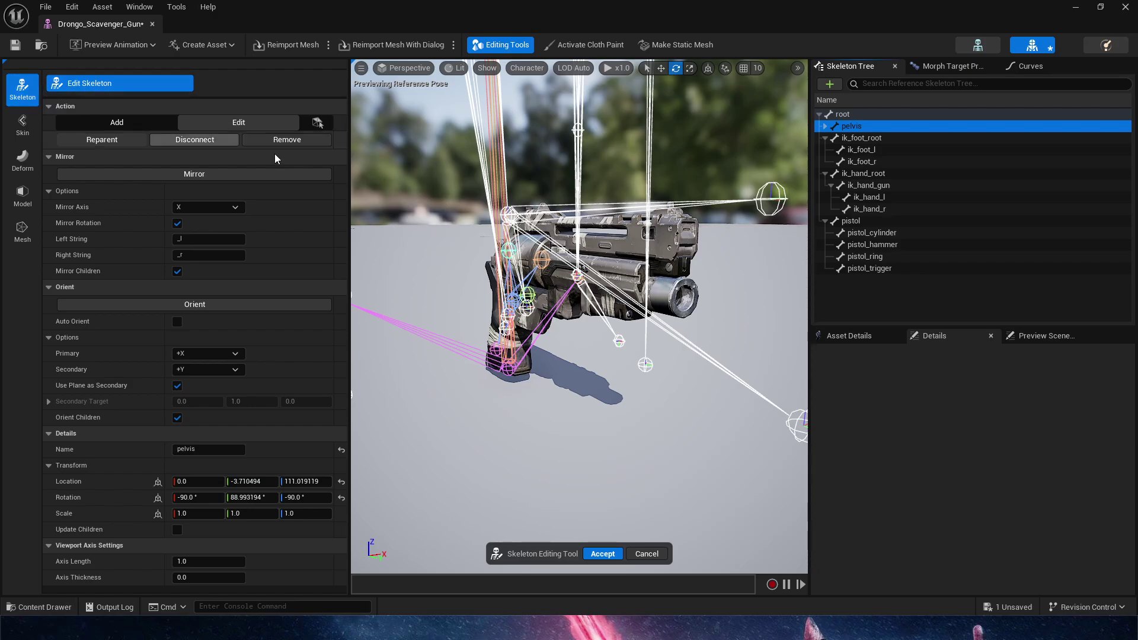
left_click(297, 143)
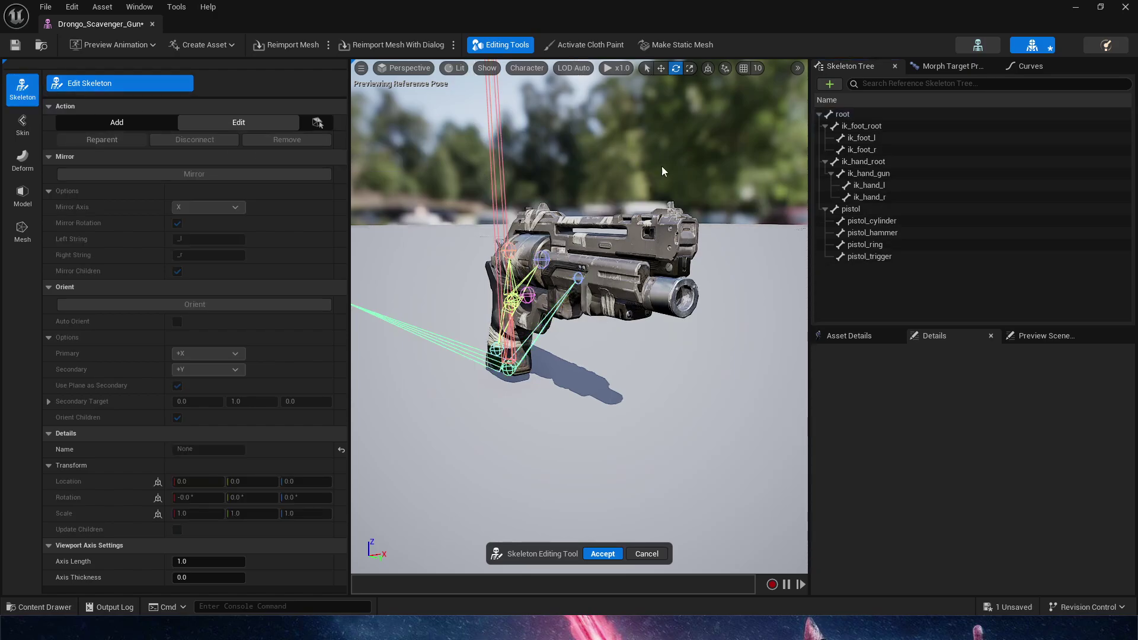
left_click(879, 125)
left_click(317, 143)
left_click(873, 126)
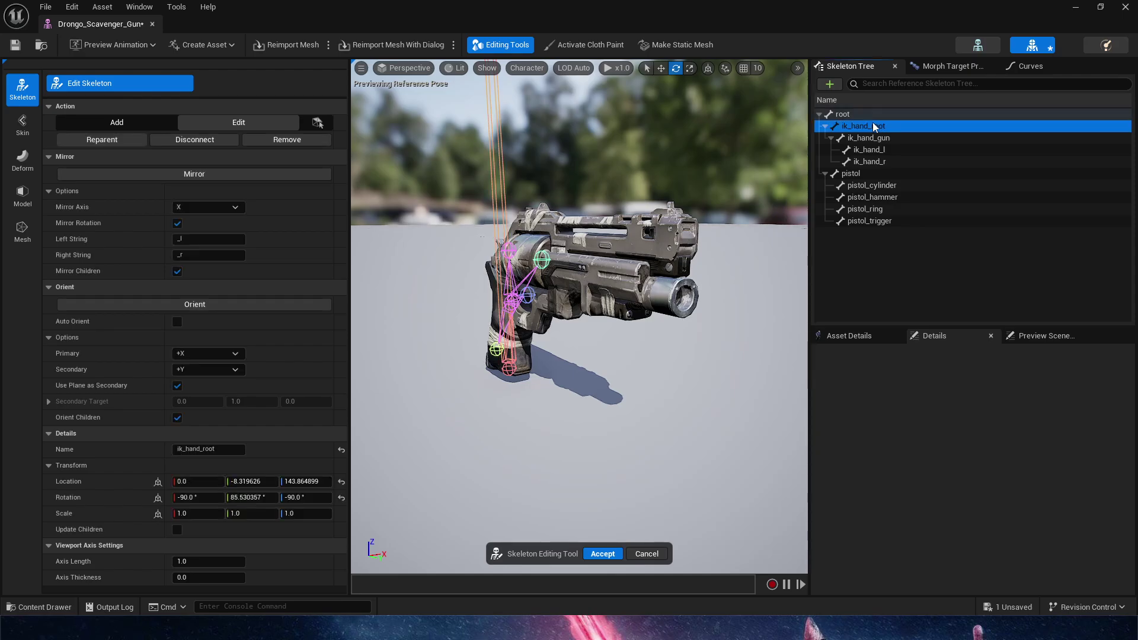
left_click(321, 144)
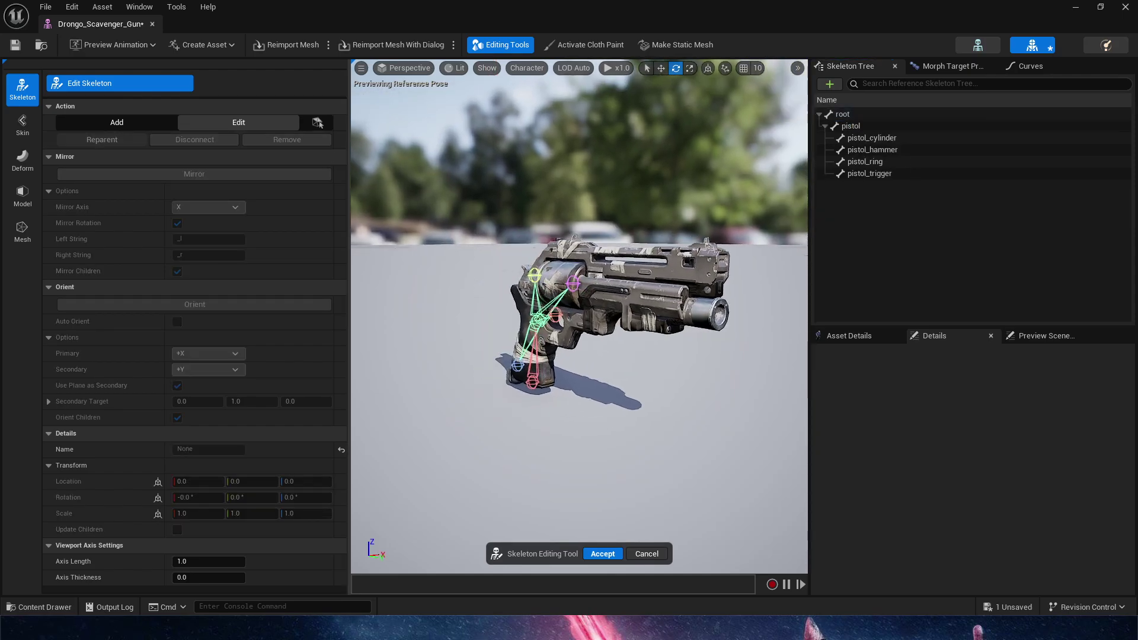
Rotate the pistol_ring bone at the base of the grip about 5.87 degrees around X.
right_click_drag(580, 317, 415, 335)
right_click_drag(635, 296, 635, 333)
left_click(644, 320)
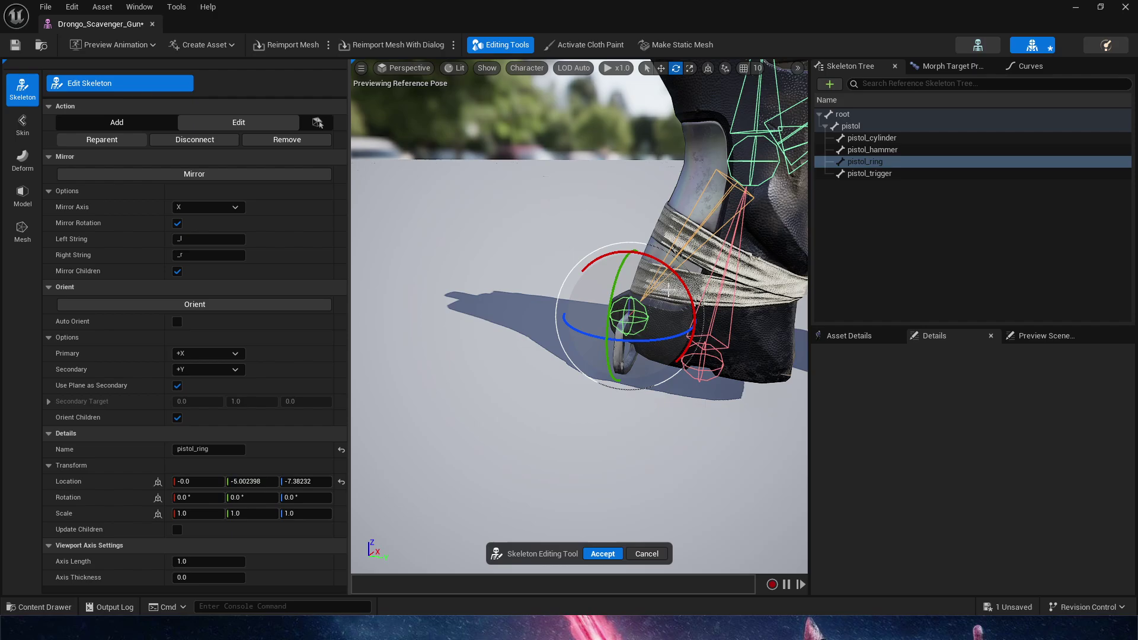
left_click_drag(676, 271, 690, 283)
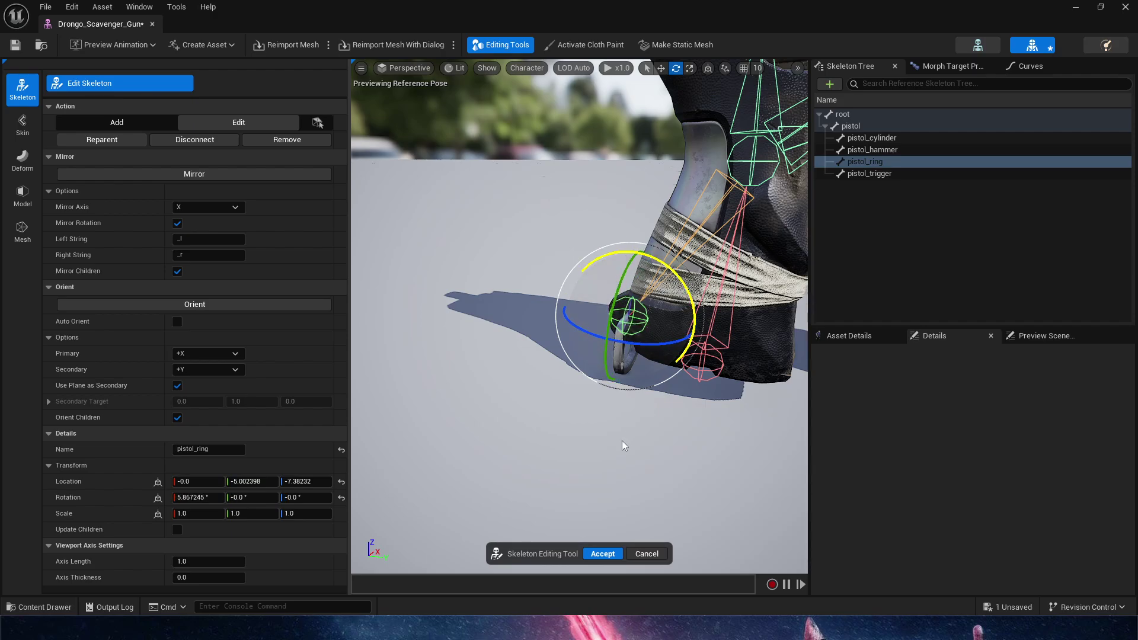
right_click_drag(622, 441, 587, 520)
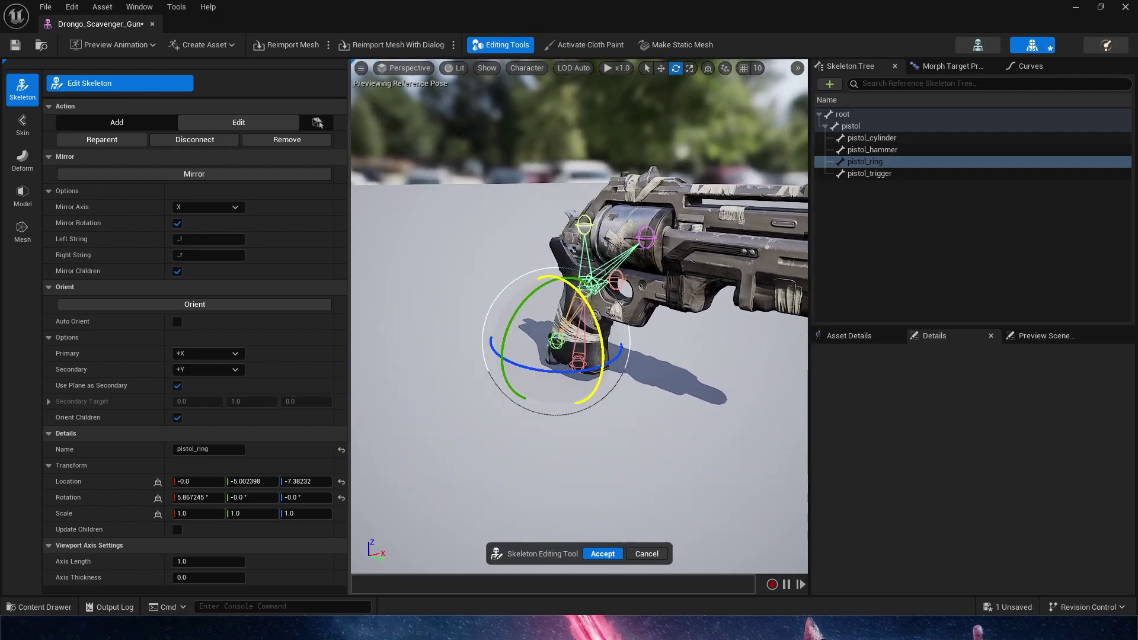
left_click_drag(581, 444, 569, 444, "alt")
Accept the skeleton edits and commit them to the assigned skeleton with merge type Merge.
left_click(603, 554)
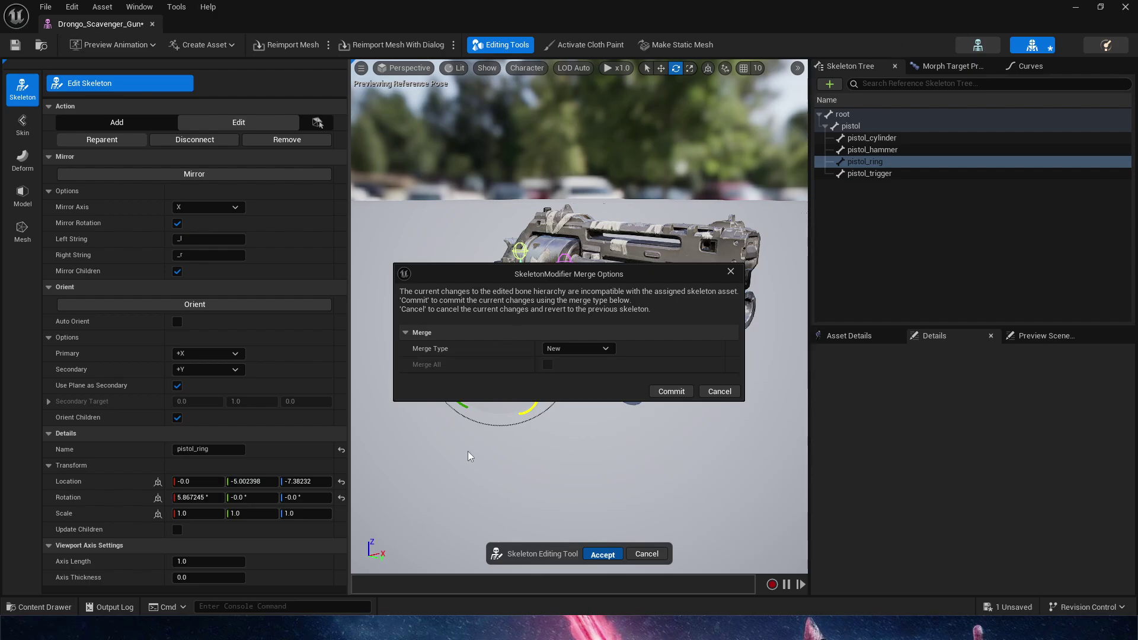
left_click(580, 346)
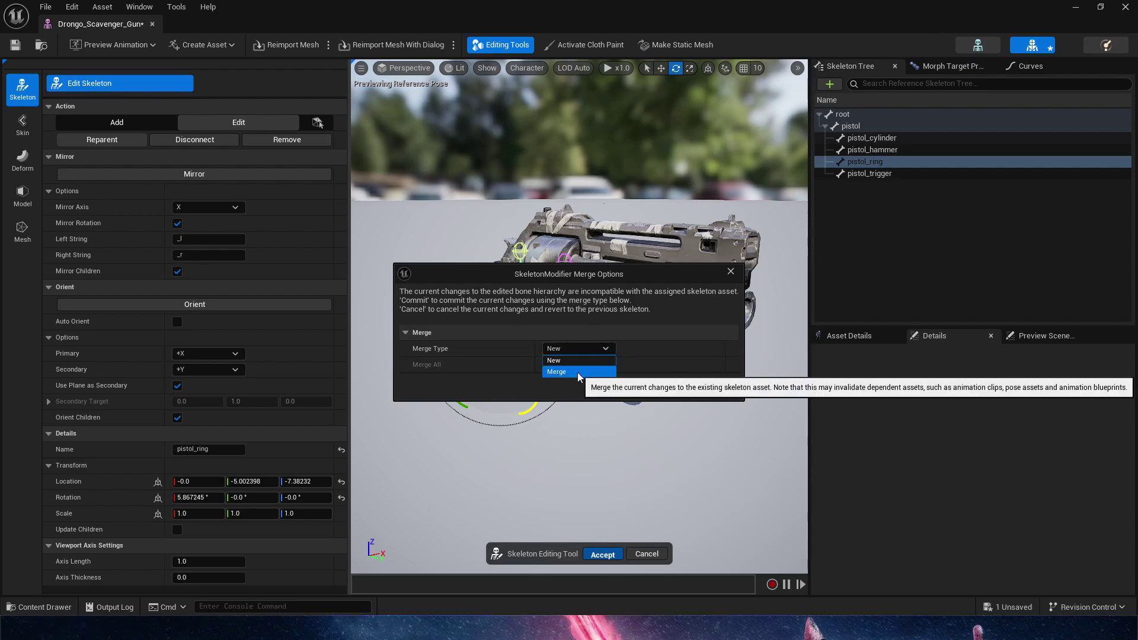
left_click(578, 371)
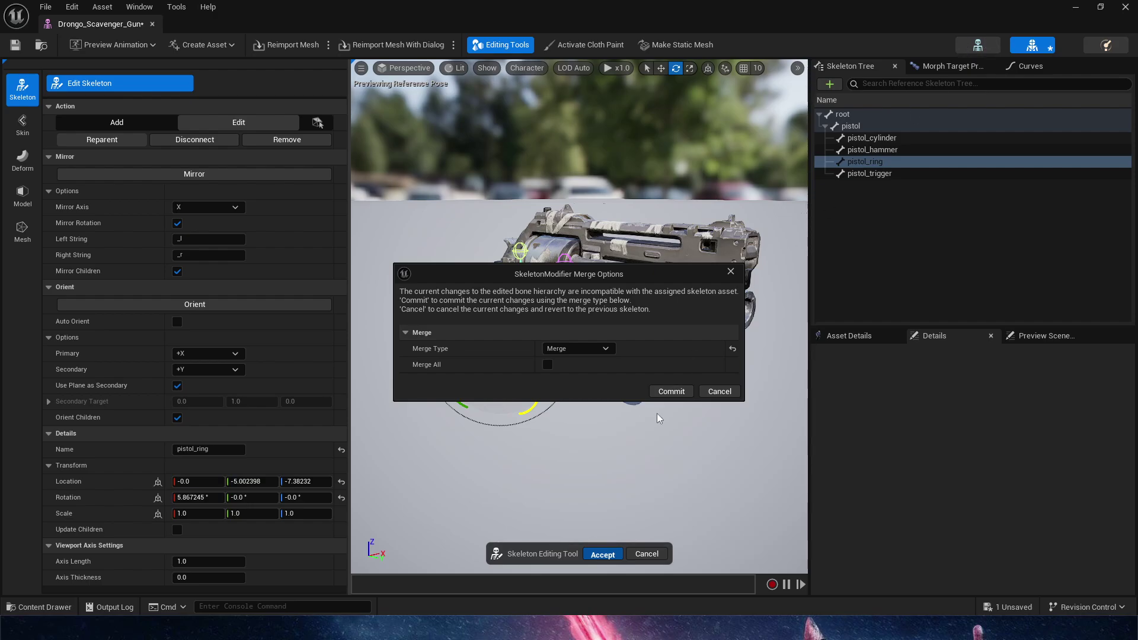
left_click(670, 391)
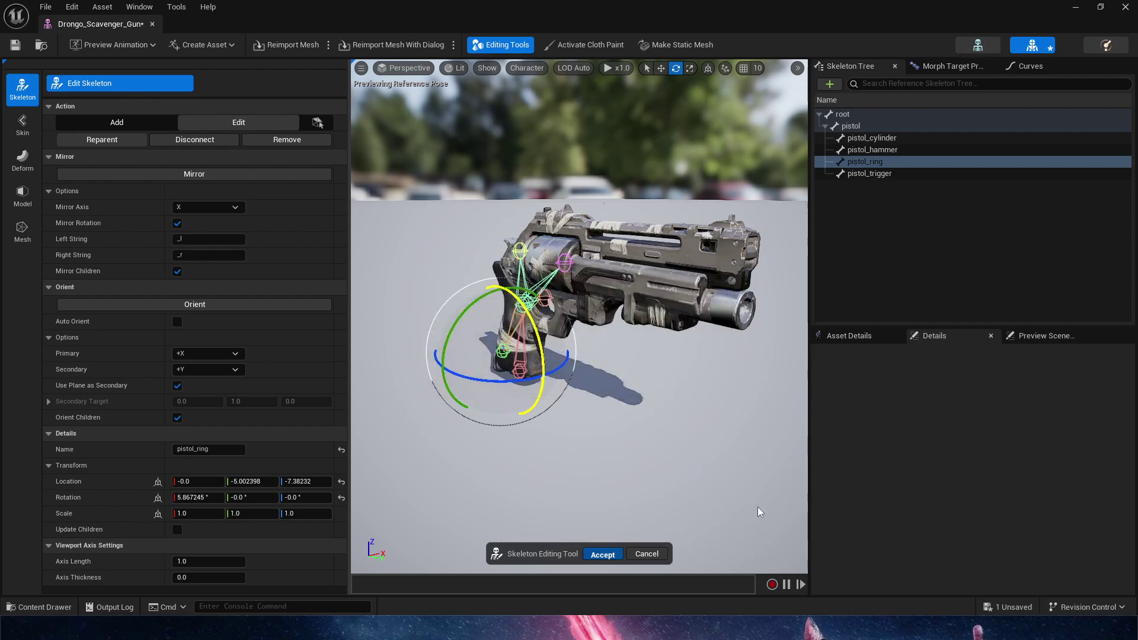
right_click_drag(605, 356, 668, 360)
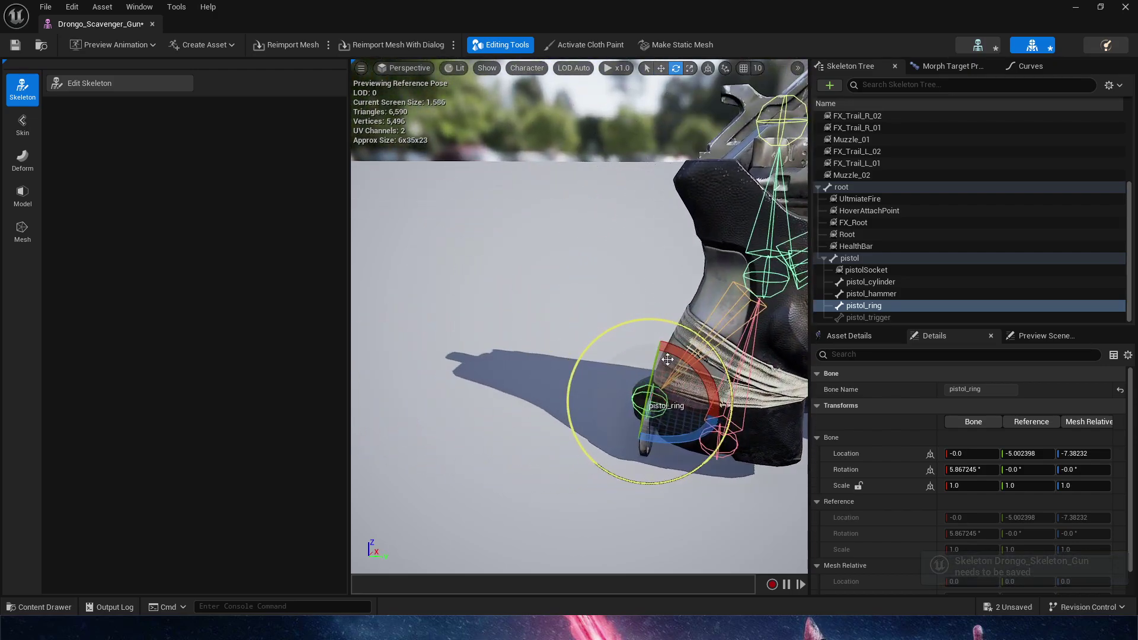
Test-rotate pistol_ring, pistol_hammer by -10 degrees around X and pistol_cylinder by -80 degrees around Y to check that each part moves.
left_click_drag(695, 355, 640, 282)
right_click_drag(754, 180, 784, 138)
left_click(685, 250)
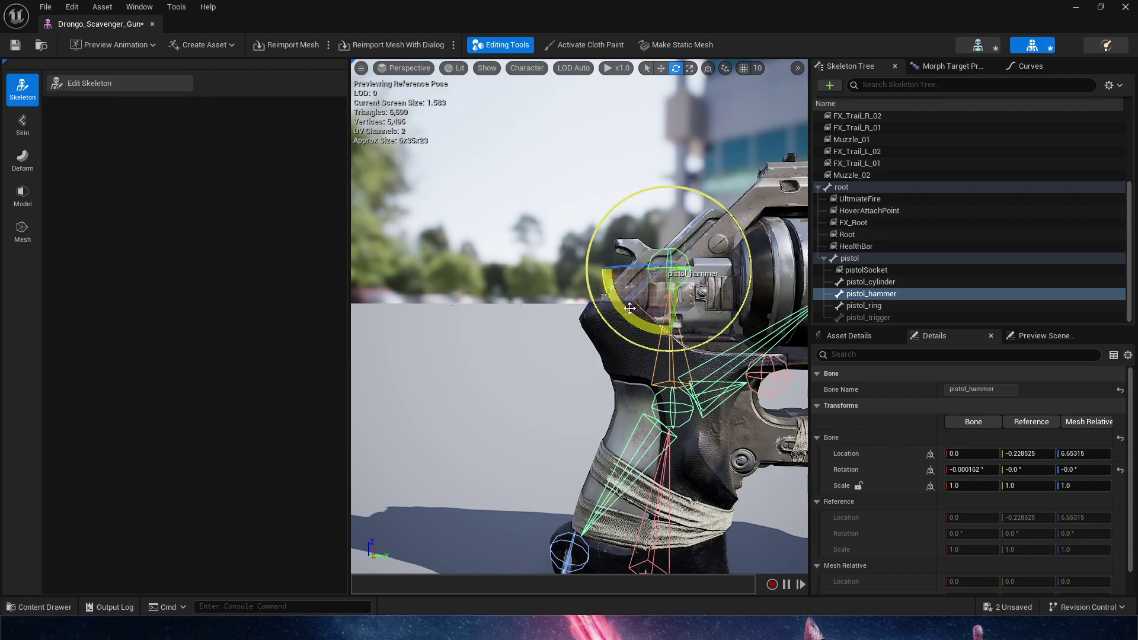
left_click_drag(629, 308, 651, 325)
right_click_drag(651, 308, 601, 277)
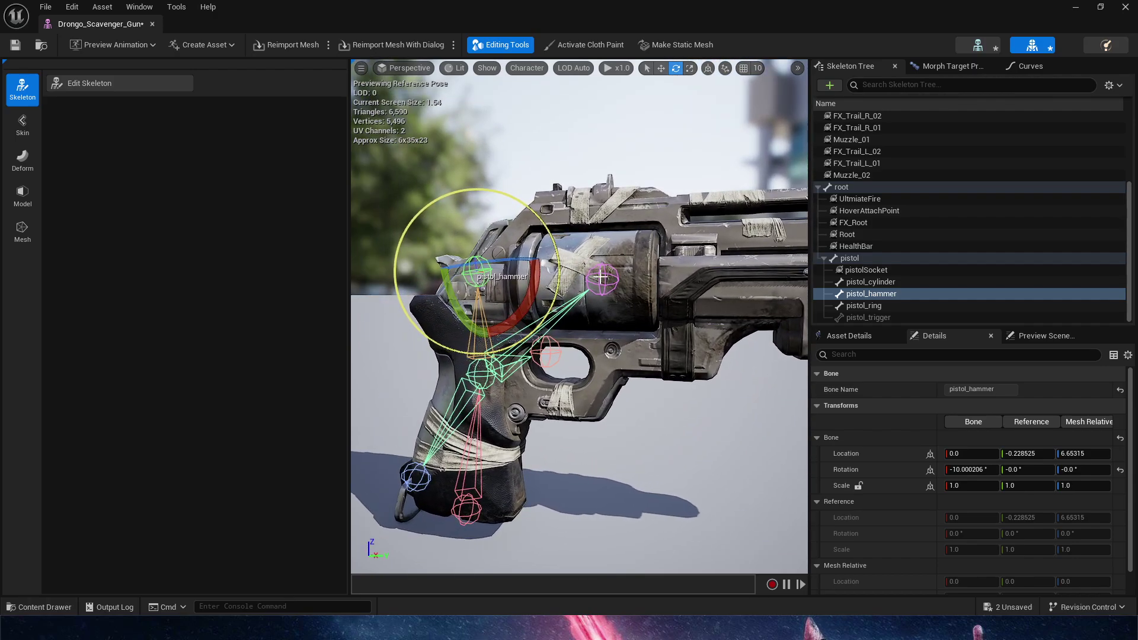
left_click(602, 277)
left_click_drag(592, 302, 520, 454)
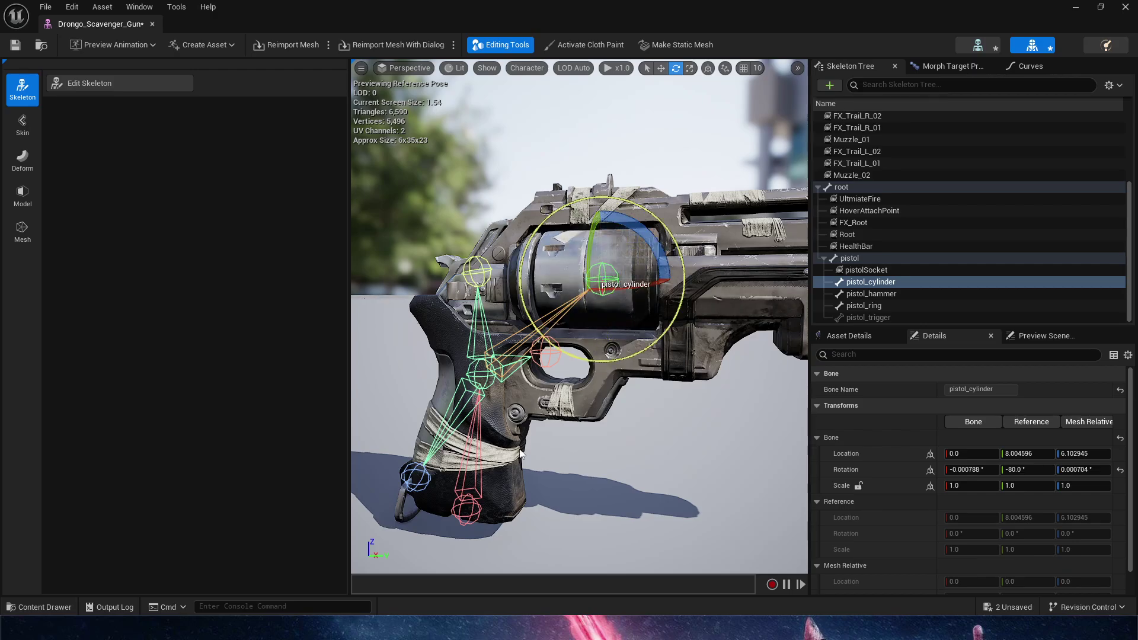
Try rotating the whole pistol from the root bone at the base of the grip, and undo the rotation.
left_click(468, 516)
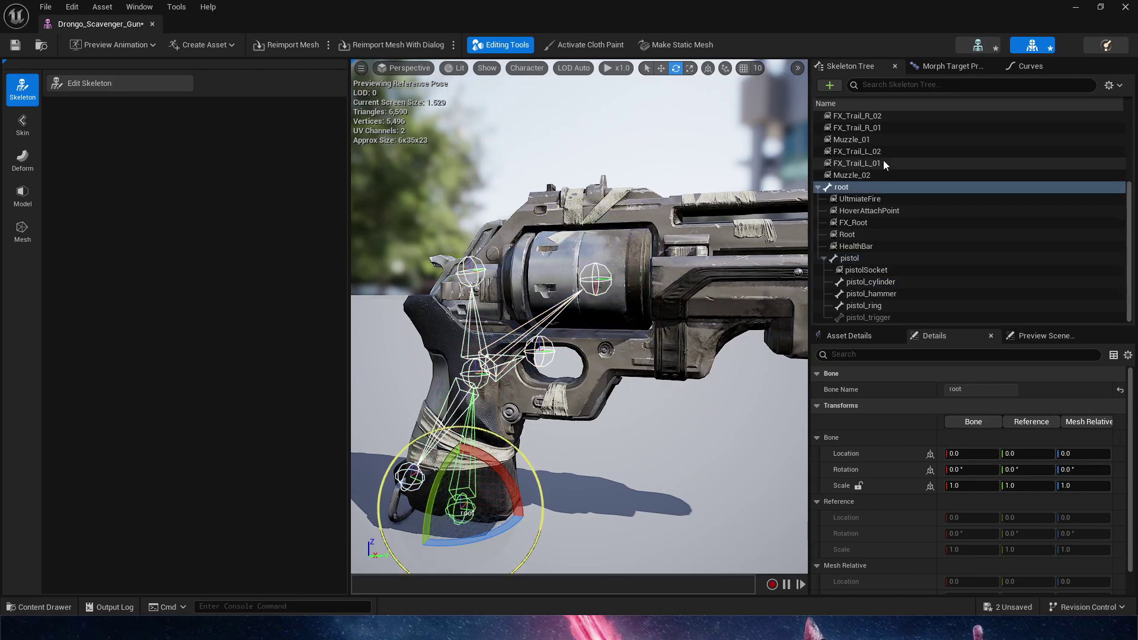
mouse_move(509, 476)
left_mouse_down()
mouse_move(483, 438)
mouse_move(509, 474)
mouse_move(504, 465)
left_mouse_up()
right_click_drag(589, 401, 584, 419)
right_click_drag(688, 300, 661, 266)
key("ctrl+z")
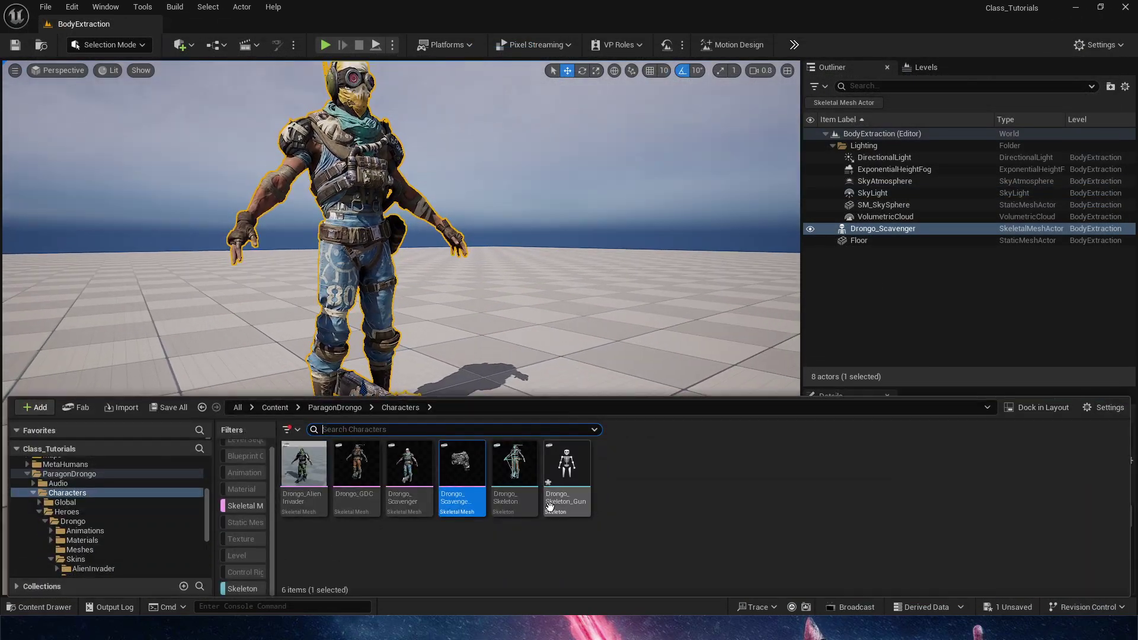
Place the Drongo_Scavenger_Gun skeletal mesh in the level beside the Drongo_Scavenger character and focus on it.
left_click_drag(462, 468, 474, 178)
key("f")
right_click_drag(474, 178, 261, 208)
Inspect the large weapon at the character's feet and compare the character with the separately placed pistol.
key("w")
right_click_drag(512, 368, 622, 392)
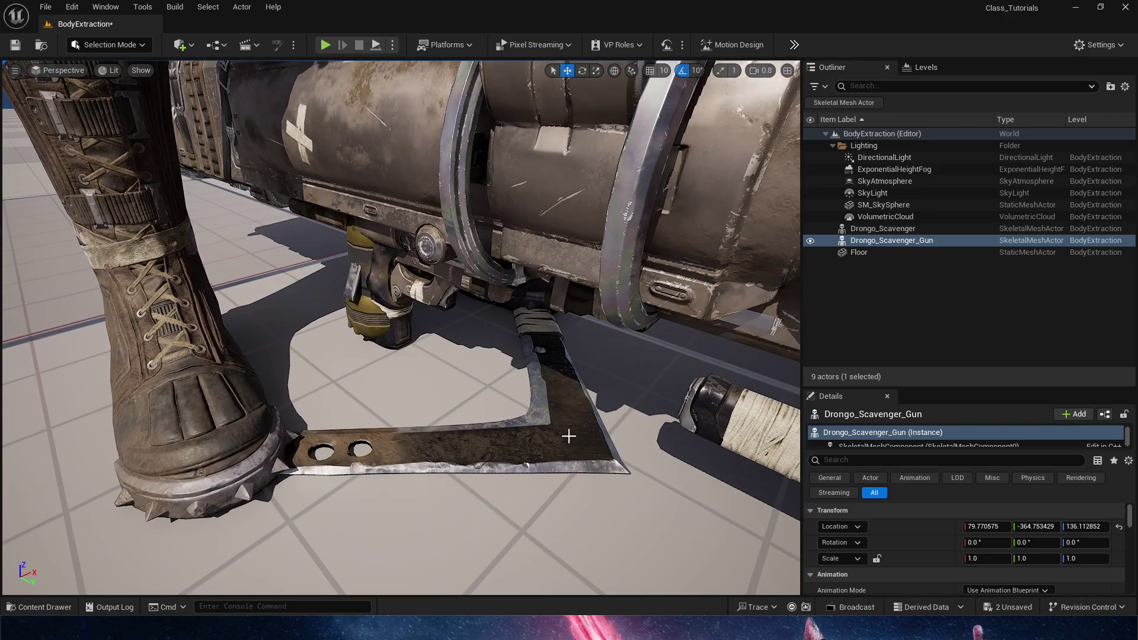
key("s")
right_click_drag(569, 437, 528, 382)
key("w")
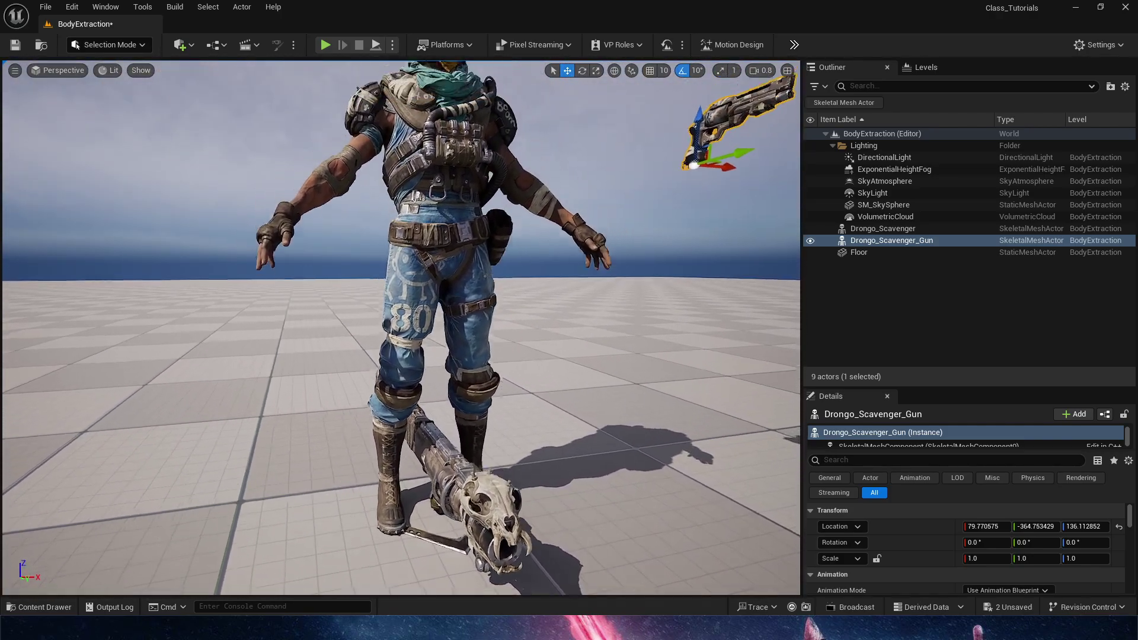
right_click_drag(437, 360, 437, 359)
key("e")
right_click_drag(451, 305, 452, 306)
left_click(452, 305)
Save the Drongo_Skeleton_Gun skeleton asset in the Characters folder.
key("ctrl+space")
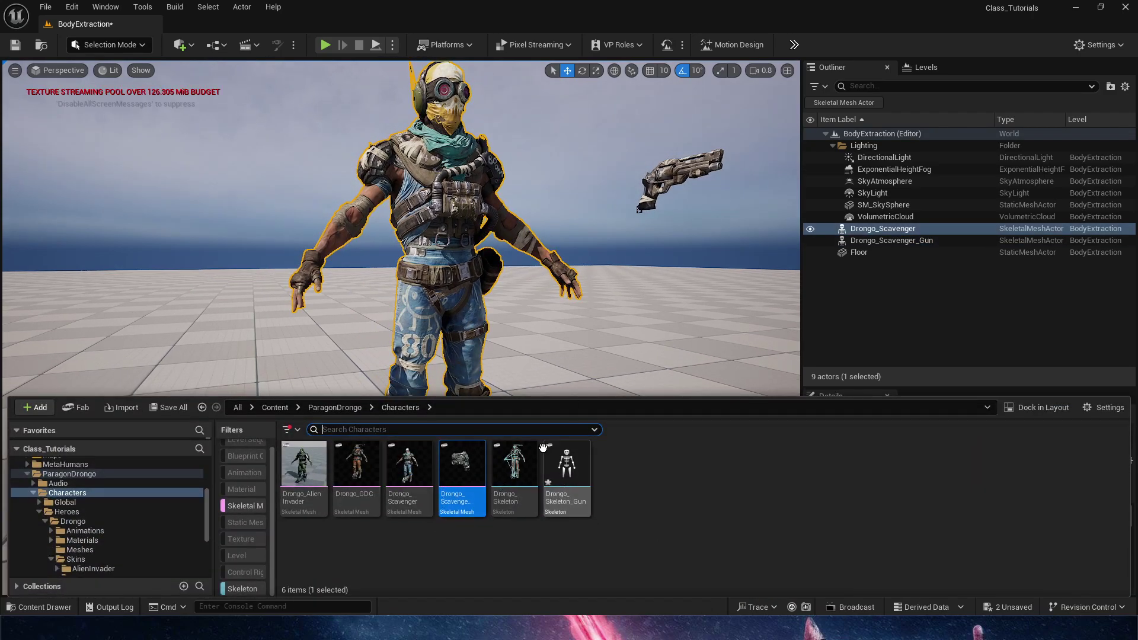
left_click(563, 465)
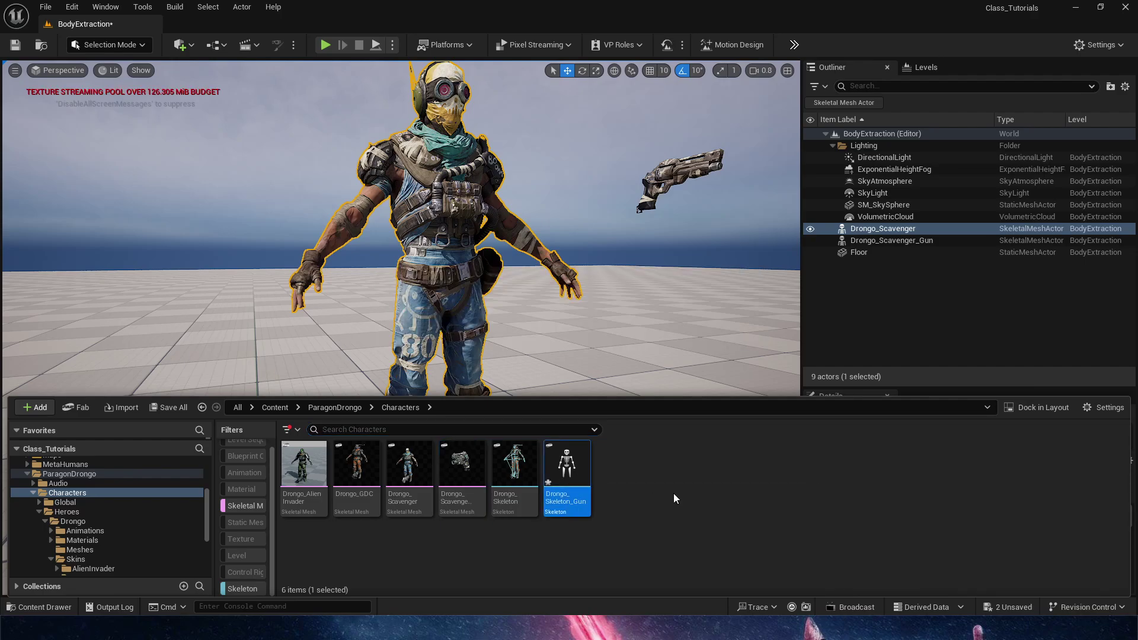
left_click(463, 551)
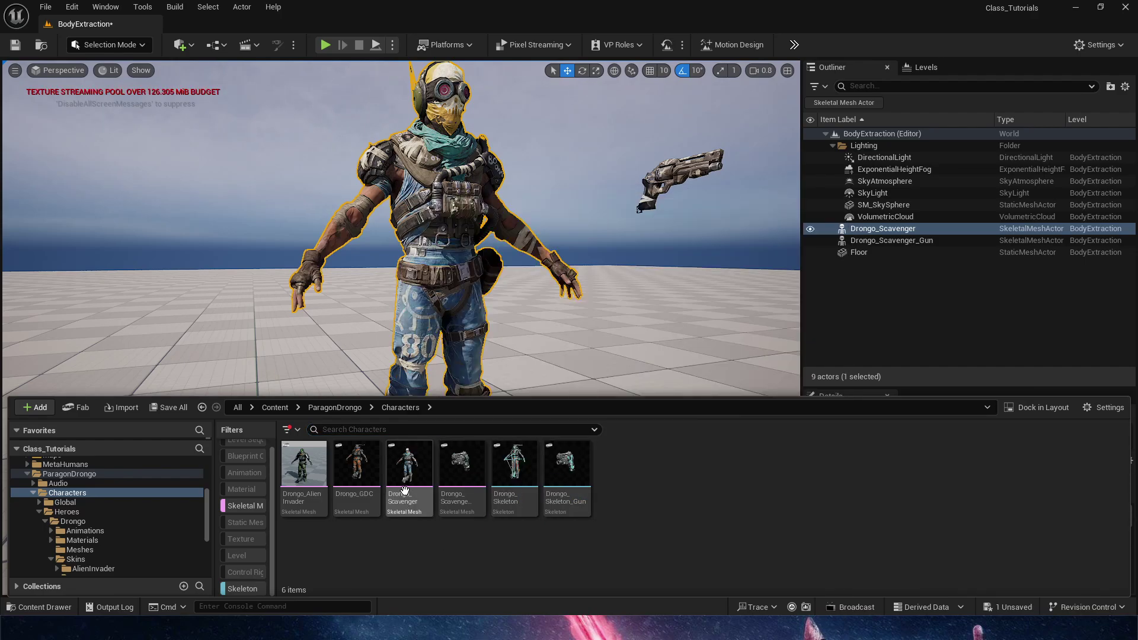
Duplicate the Drongo_Scavenger skeletal mesh as Drongo_Scavenger_Pants and open the copy for editing.
key("ctrl+d")
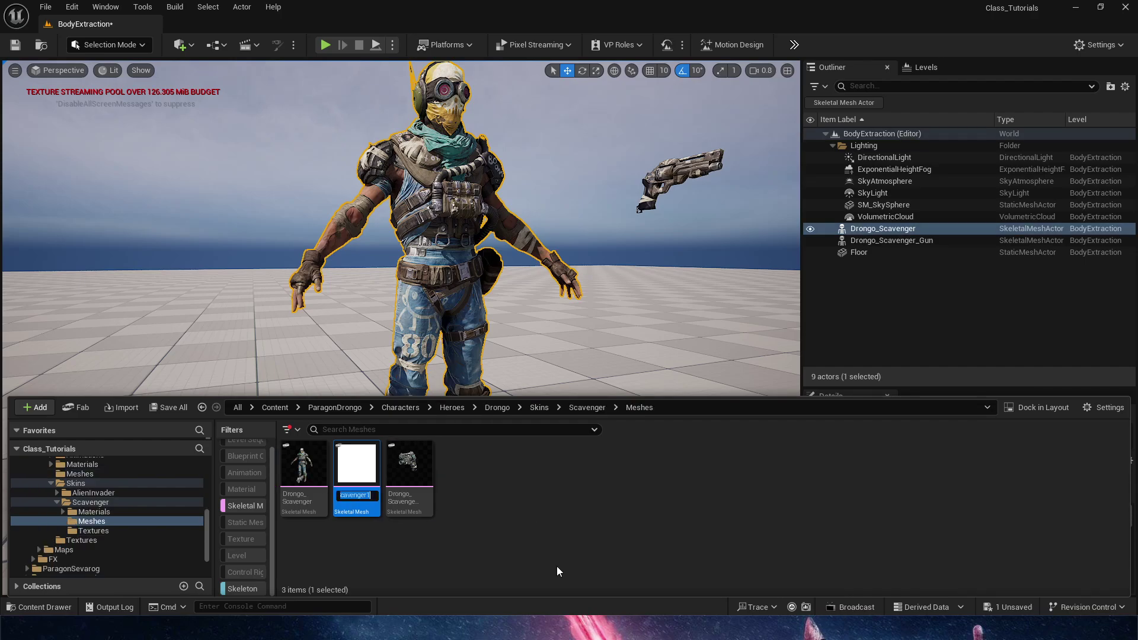
key("End")
key("BackSpace")
type("_")
key("Return")
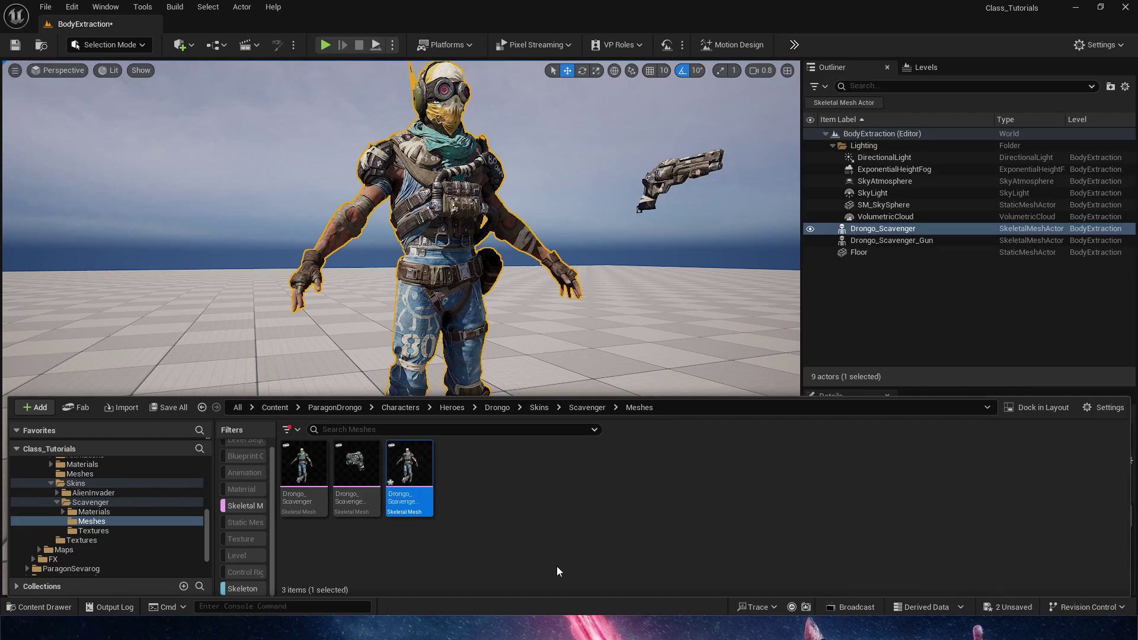
double_click(433, 487)
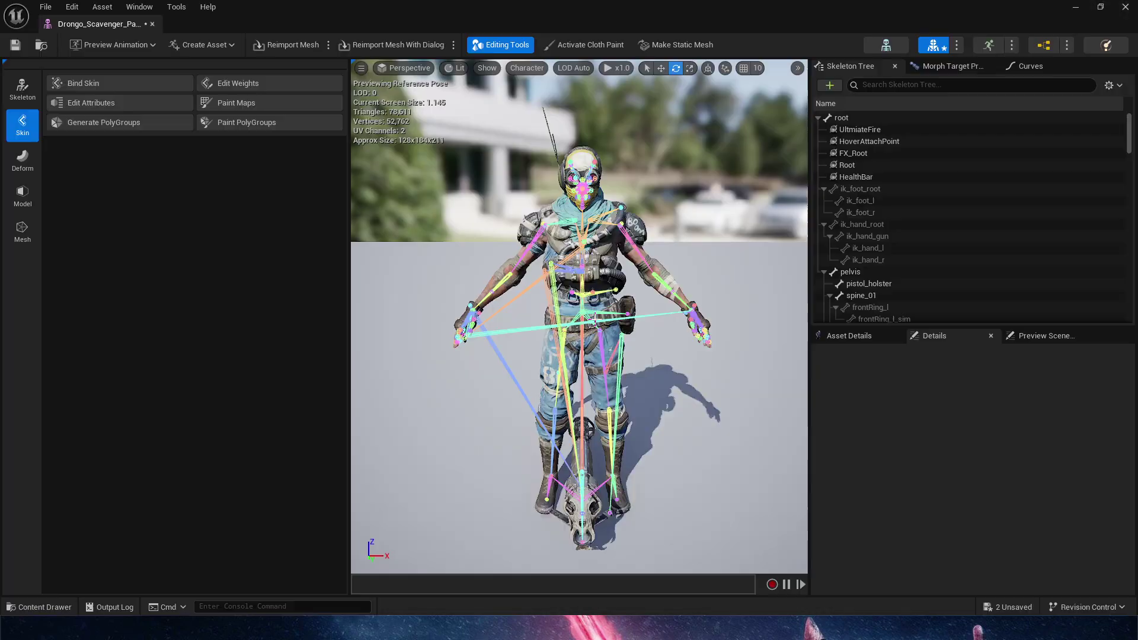
Generate PolyGroups on the whole character mesh with conversion mode From UV Islands and accept them.
mouse_move(580, 316)
right_mouse_down()
mouse_move(682, 303)
mouse_move(587, 294)
mouse_move(593, 301)
right_mouse_up()
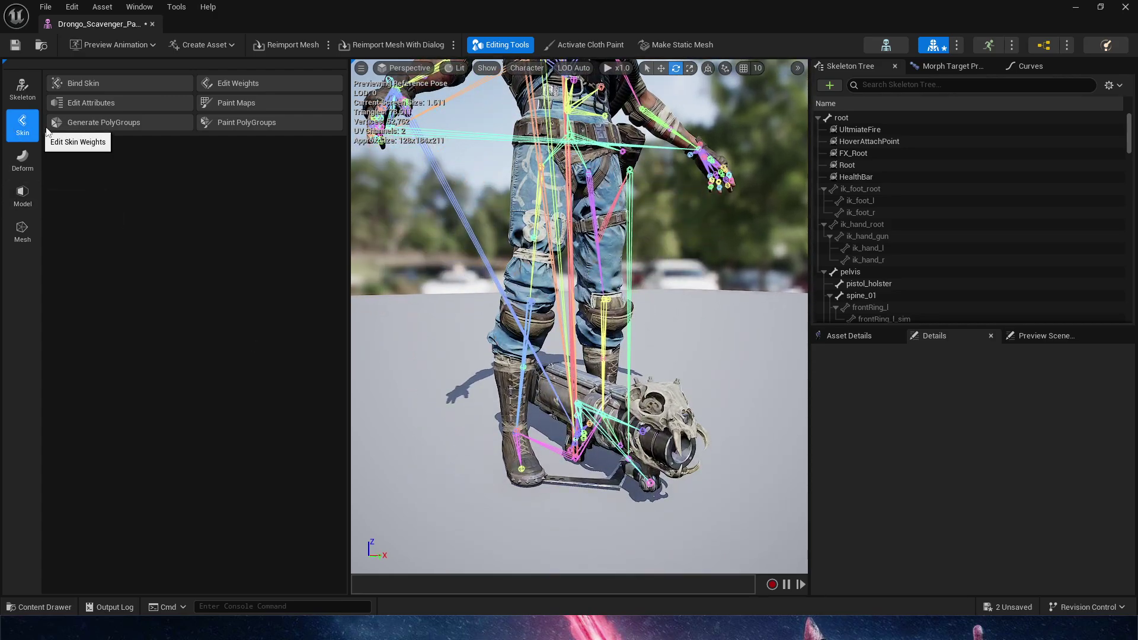
left_click(98, 123)
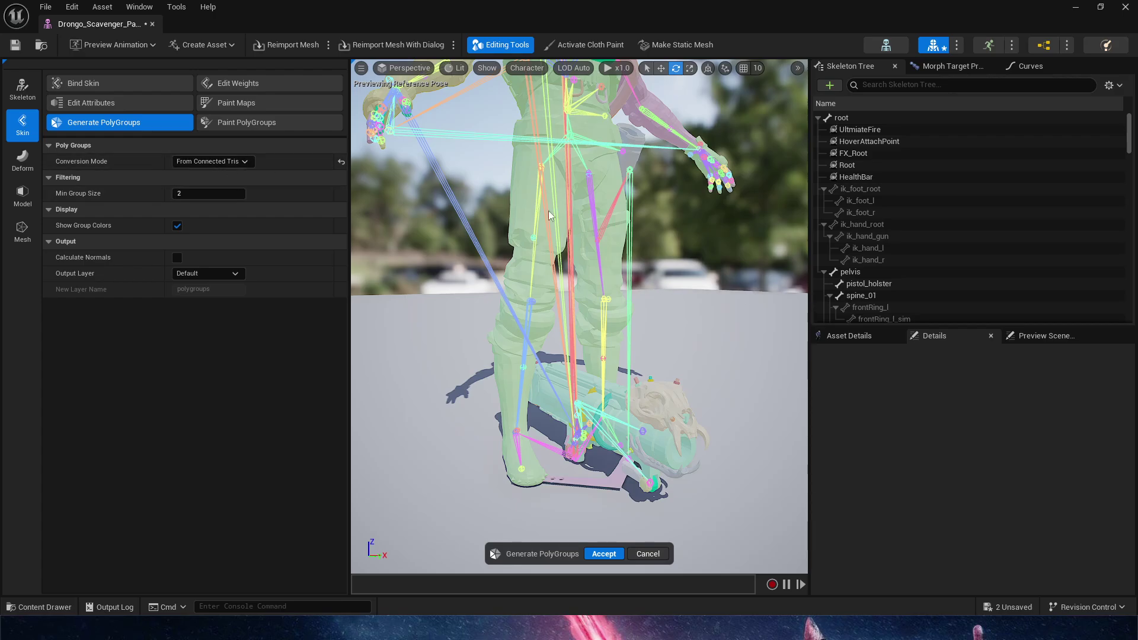
right_click_drag(549, 212, 492, 196)
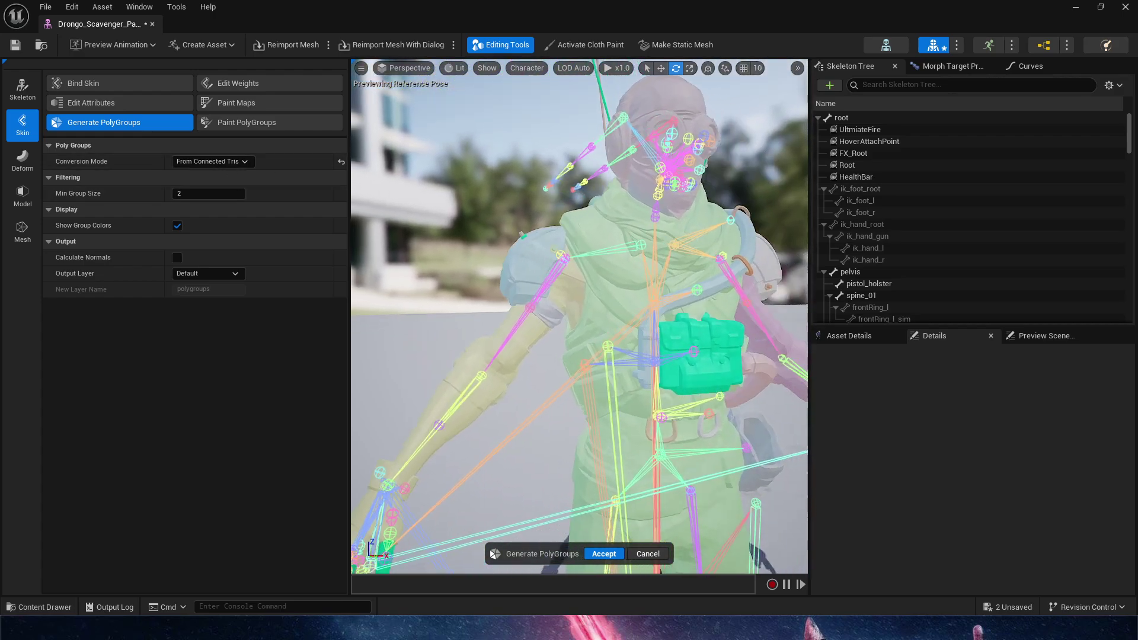
mouse_move(542, 374)
right_mouse_down()
mouse_move(572, 383)
mouse_move(541, 374)
right_mouse_up()
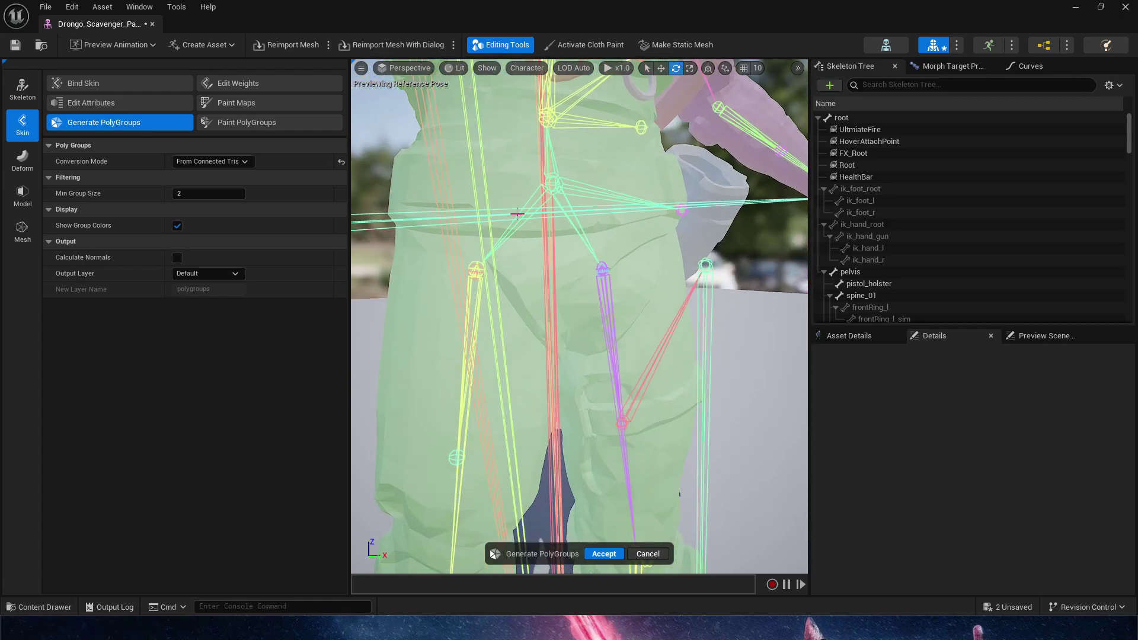
mouse_move(517, 214)
right_mouse_down()
mouse_move(519, 204)
mouse_move(518, 226)
right_mouse_up()
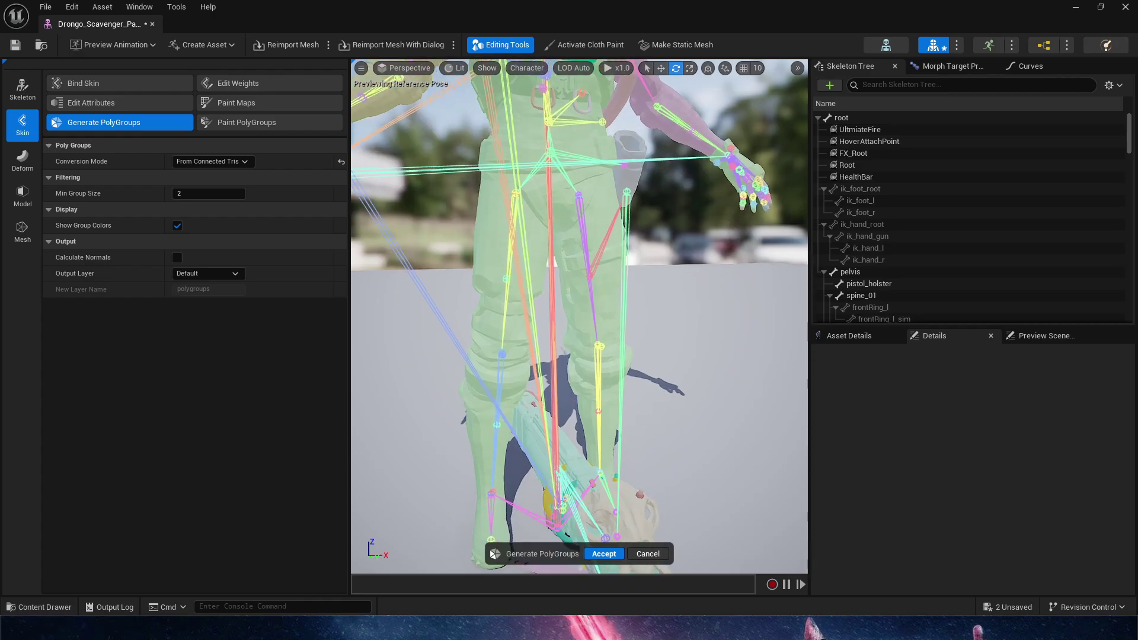
left_click(217, 163)
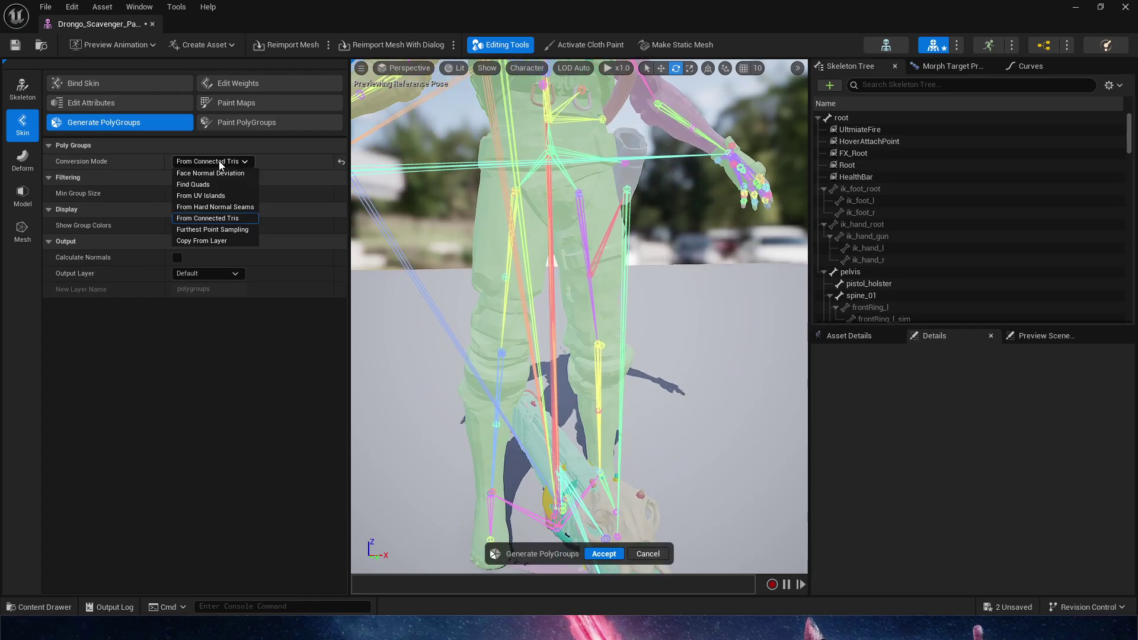
left_click(223, 192)
left_click_drag(222, 192, 223, 192)
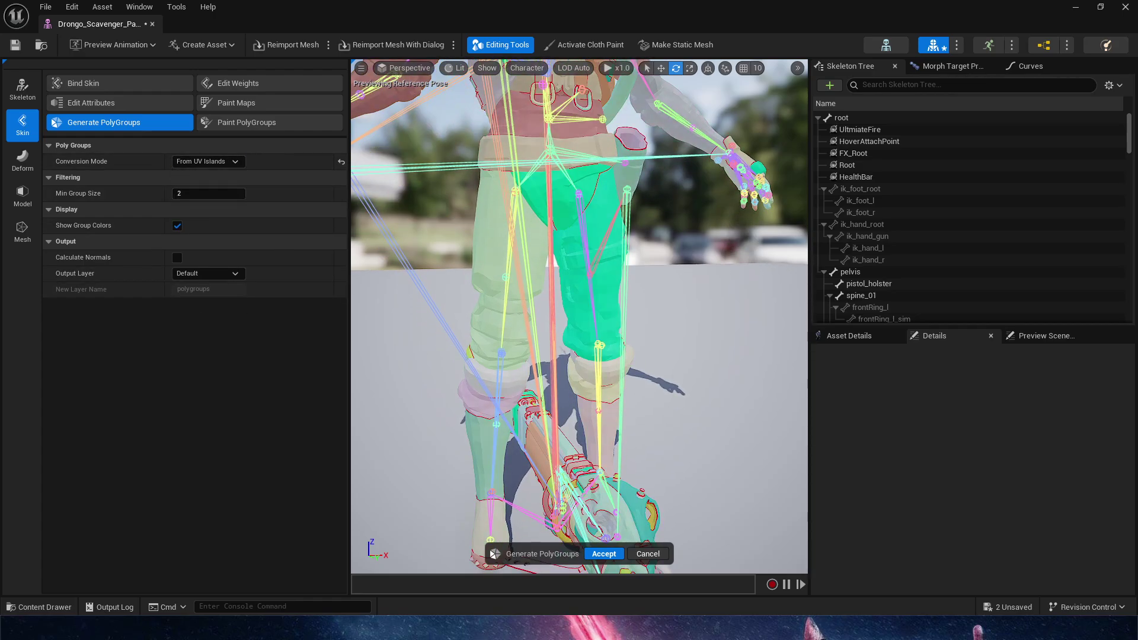
left_click(604, 554)
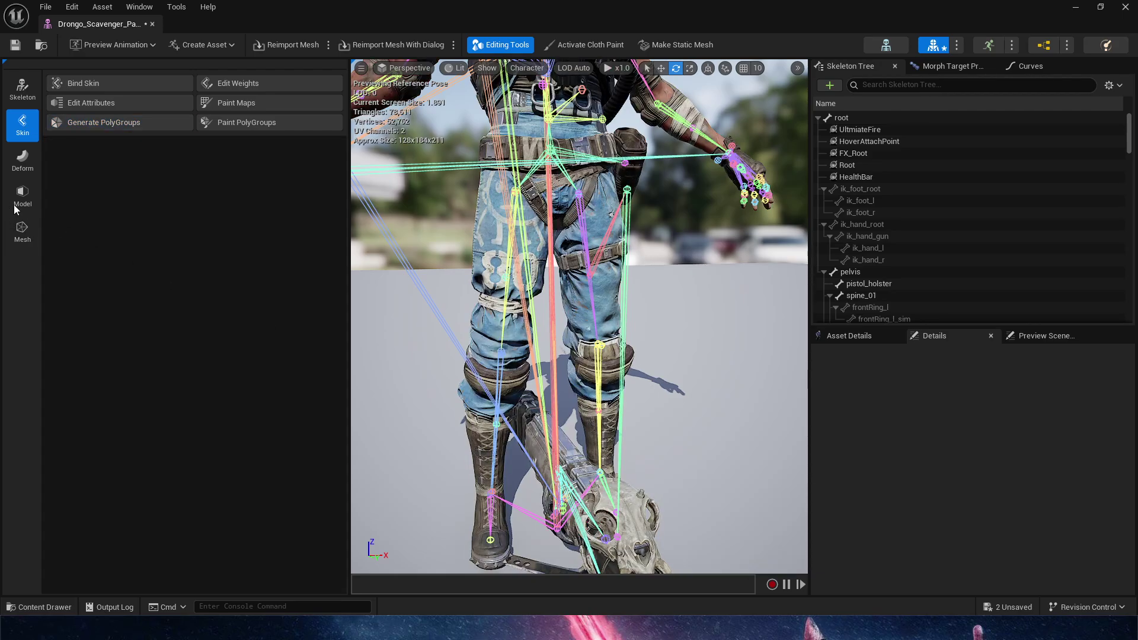
Start PolyGroup Edit and select the polygroups of both trouser legs and the belt.
left_click(22, 196)
left_click(114, 89)
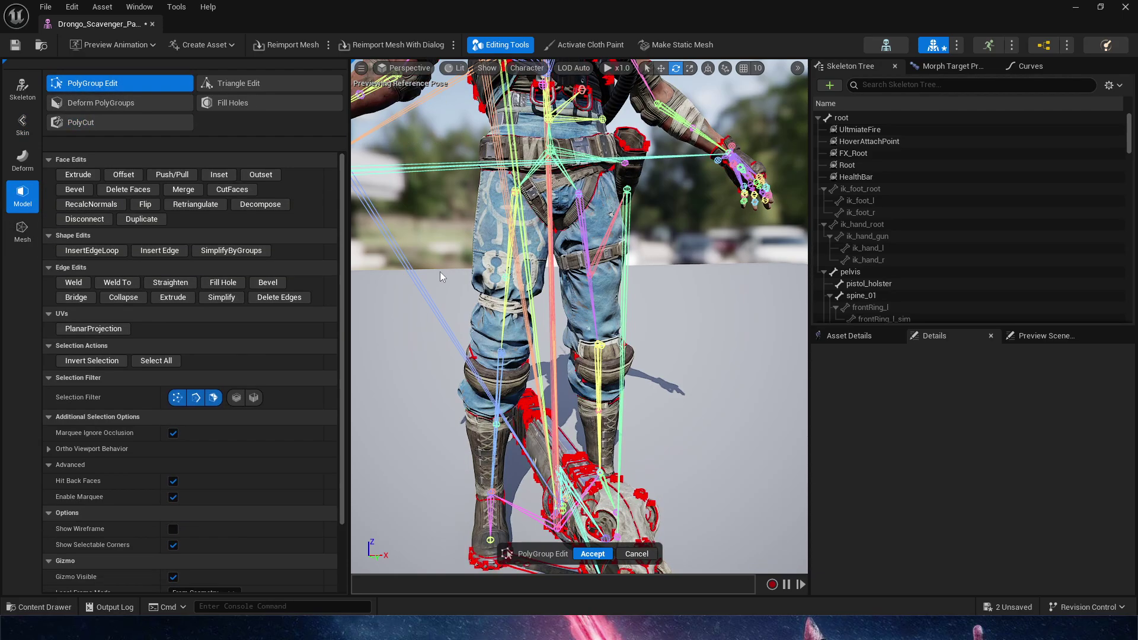
left_click(578, 270)
left_click(492, 267, "shift")
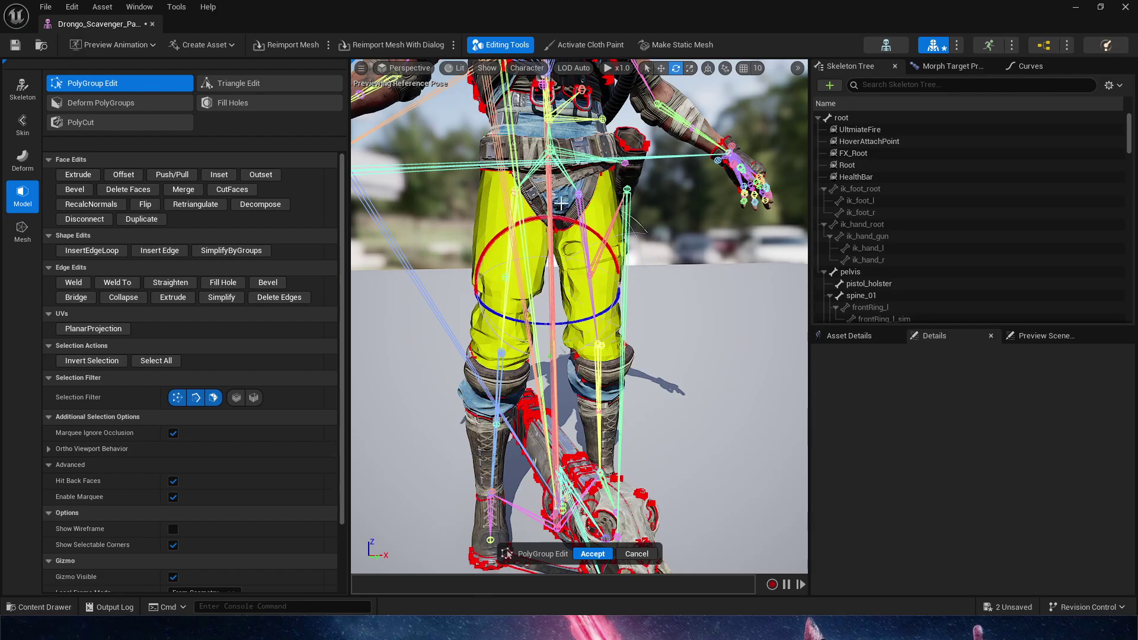
left_click(530, 152, "shift")
right_click_drag(529, 152, 606, 328)
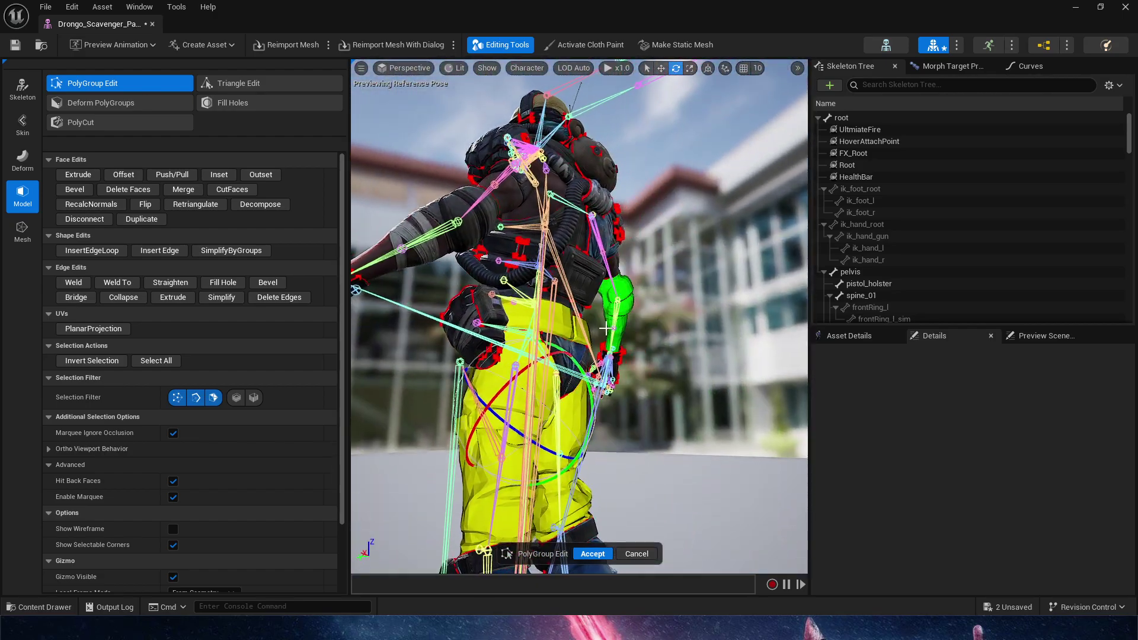
left_click_drag(605, 329, 573, 369, "alt")
right_click_drag(576, 350, 521, 341)
right_click_drag(652, 323, 617, 332)
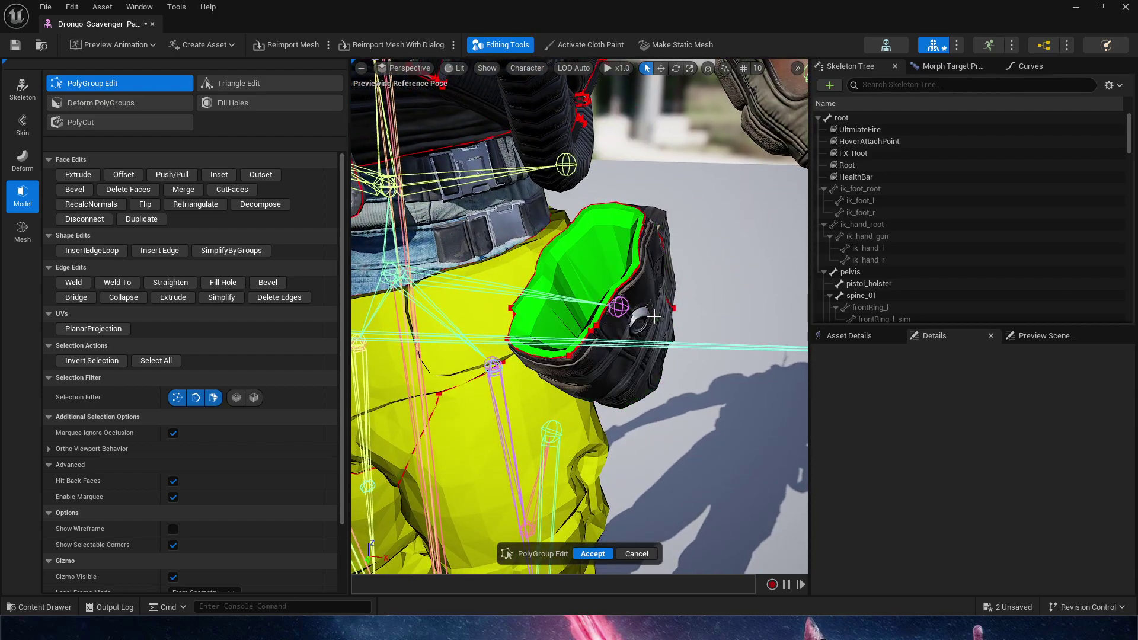
Add the polygroups of the pouch on the character's hip to the selection.
left_click(654, 316, "shift")
left_click(614, 257, "shift")
left_click(661, 230, "shift")
right_click_drag(661, 230, 516, 285)
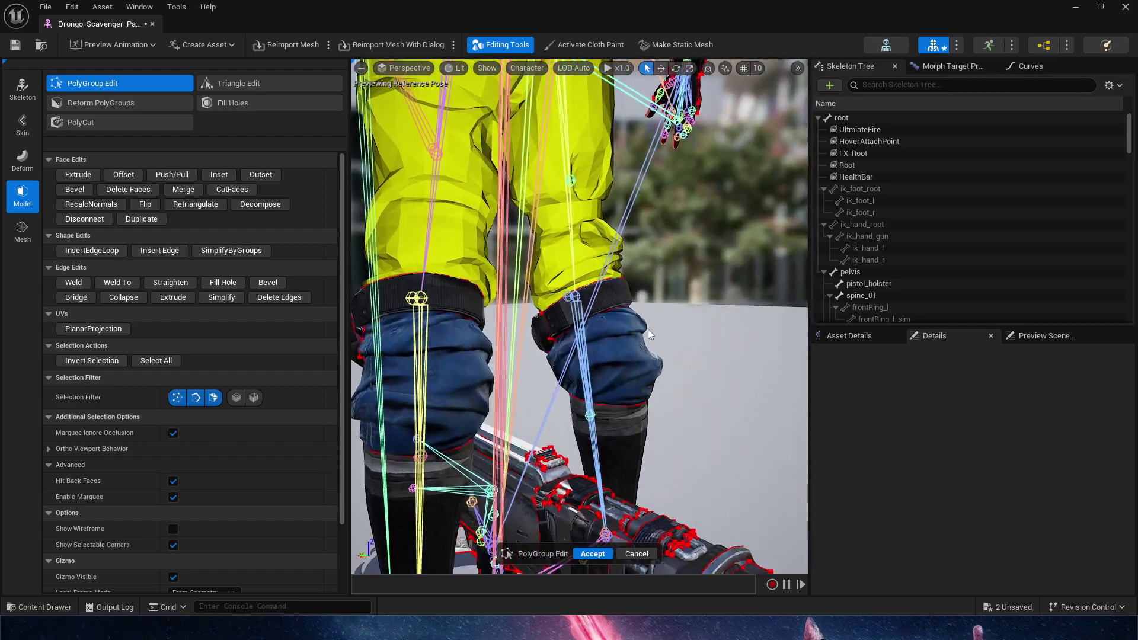
Add the lower trouser sections, the knee pads with their straps and both boots to the polygroup selection.
left_click(599, 356, "shift")
left_click(594, 311, "shift")
left_click(449, 303, "shift")
left_click_drag(443, 372, 670, 278, "alt")
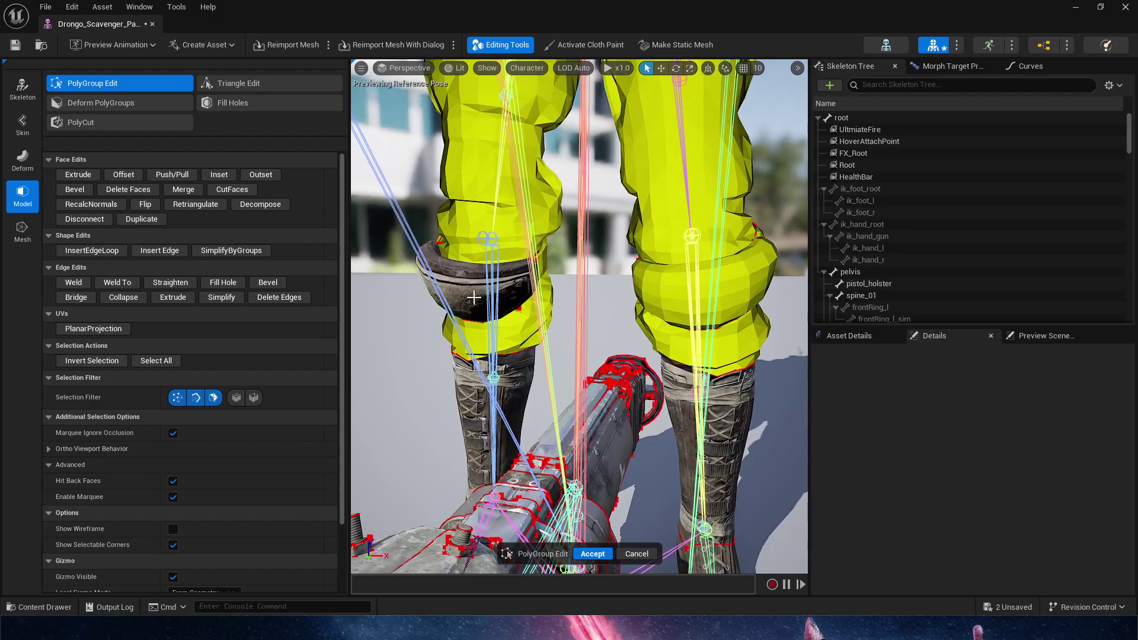
left_click(514, 288, "shift")
left_click(510, 395, "shift")
left_click(681, 410, "shift")
mouse_move(682, 409)
right_mouse_down()
mouse_move(670, 308)
mouse_move(687, 356)
mouse_move(676, 409)
right_mouse_up()
Remove the hip pouch polygroups from the selection.
left_click(504, 303, "ctrl")
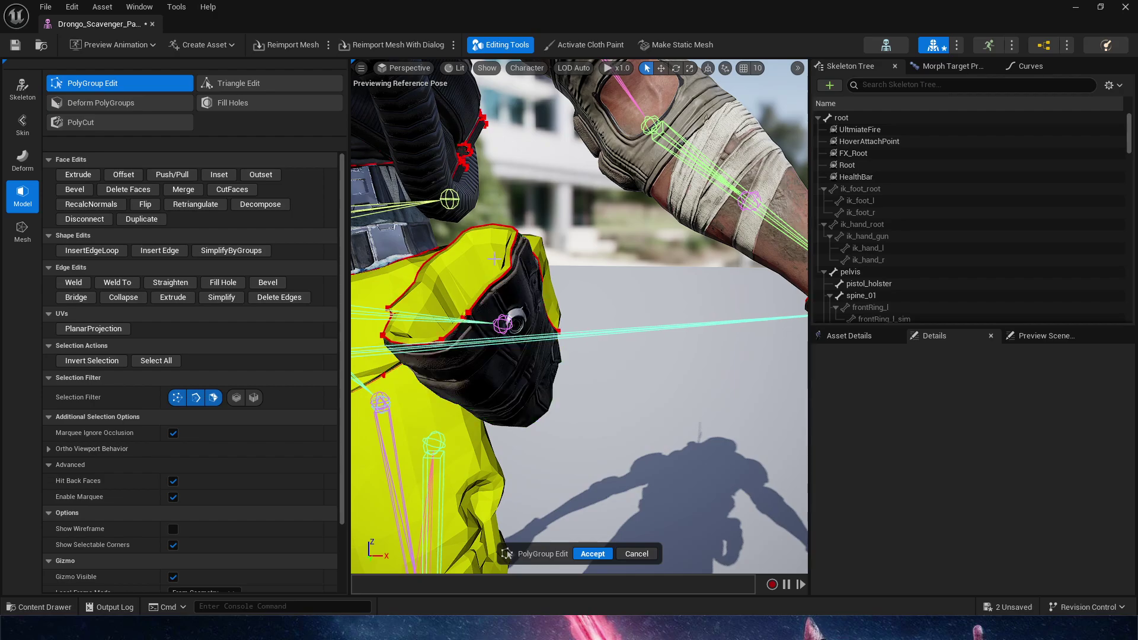
left_click(537, 265, "ctrl")
Add the small spike polygroups around the sole of the first boot to the selection with a marquee.
right_click_drag(686, 368, 694, 300)
left_click_drag(681, 248, 559, 348, "shift")
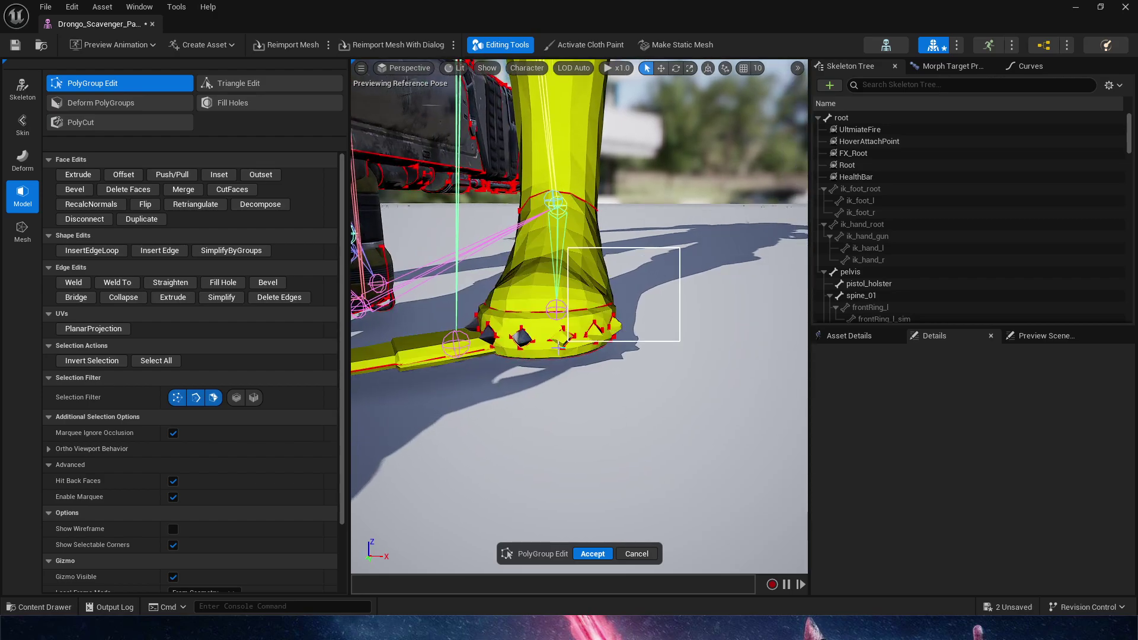
left_click_drag(491, 398, 464, 419, "shift")
right_click_drag(671, 301, 661, 284)
key("a")
left_click_drag(593, 308, 571, 375, "alt")
key("a")
mouse_move(571, 375)
right_mouse_down()
mouse_move(522, 374)
mouse_move(575, 375)
right_mouse_up()
Marquee-select the remaining boot sole spikes and remove the weapon parts caught with them from the selection.
left_click_drag(426, 241, 656, 399, "shift")
left_click_drag(656, 293, 672, 385, "ctrl")
key("d")
right_click_drag(672, 385, 534, 359)
key("s")
left_click_drag(688, 321, 462, 326, "alt")
left_click_drag(390, 406, 436, 379, "alt")
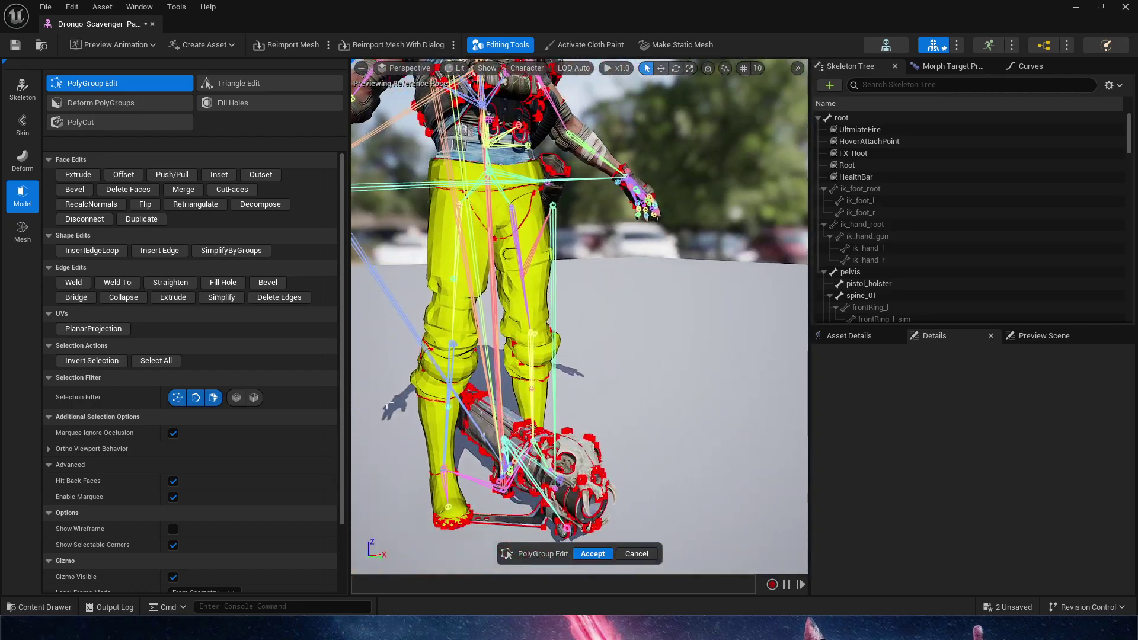
Invert the selection, delete those faces so only the belt, trousers and boots remain, and accept the PolyGroup edit.
left_click(119, 360)
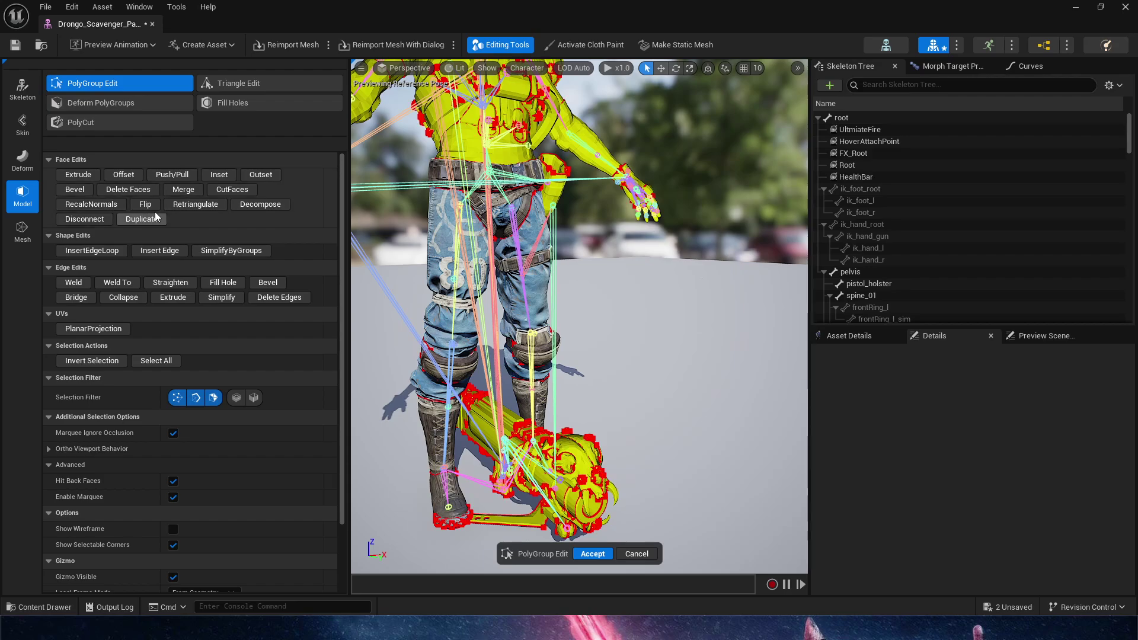
left_click(141, 193)
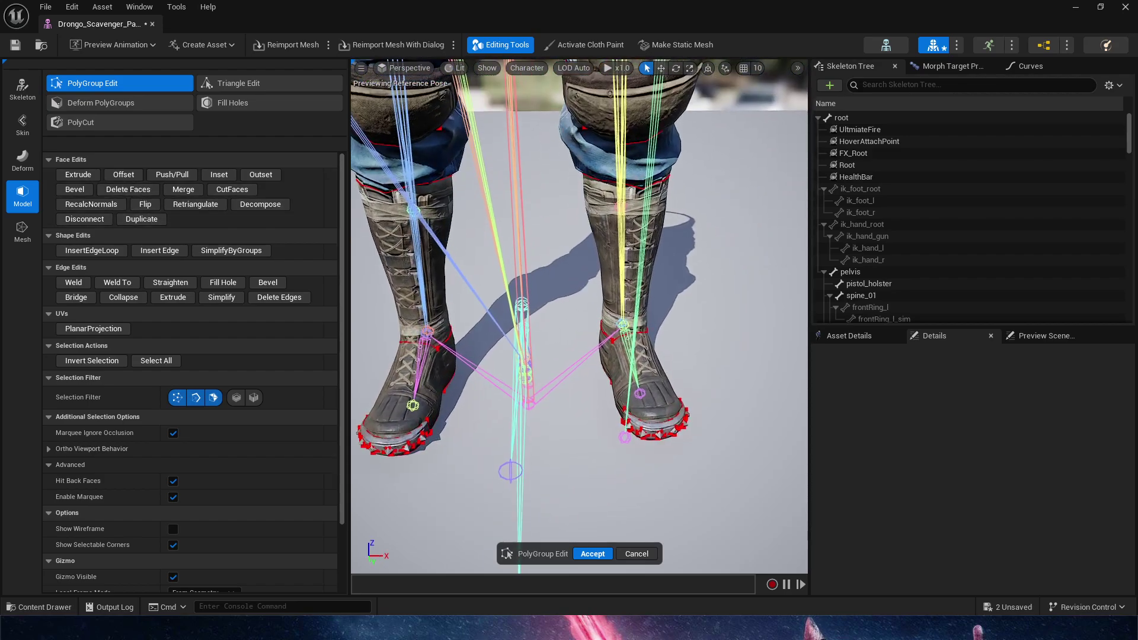
left_click_drag(579, 316, 427, 285, "alt")
right_click_drag(579, 317, 665, 338)
right_click_drag(559, 558, 772, 558)
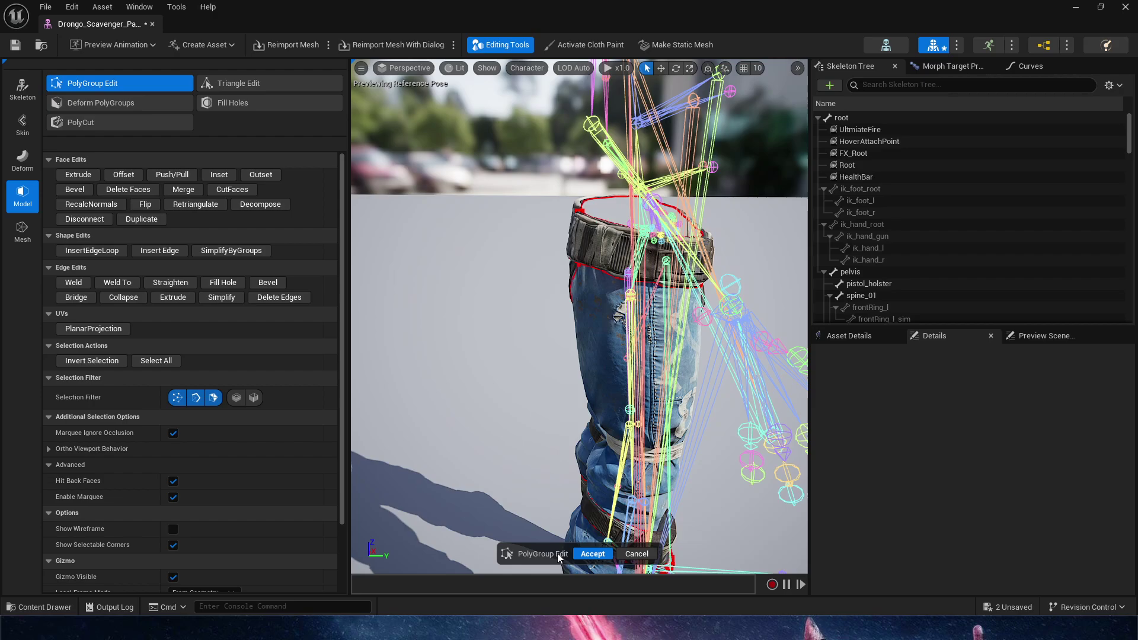
key("Return")
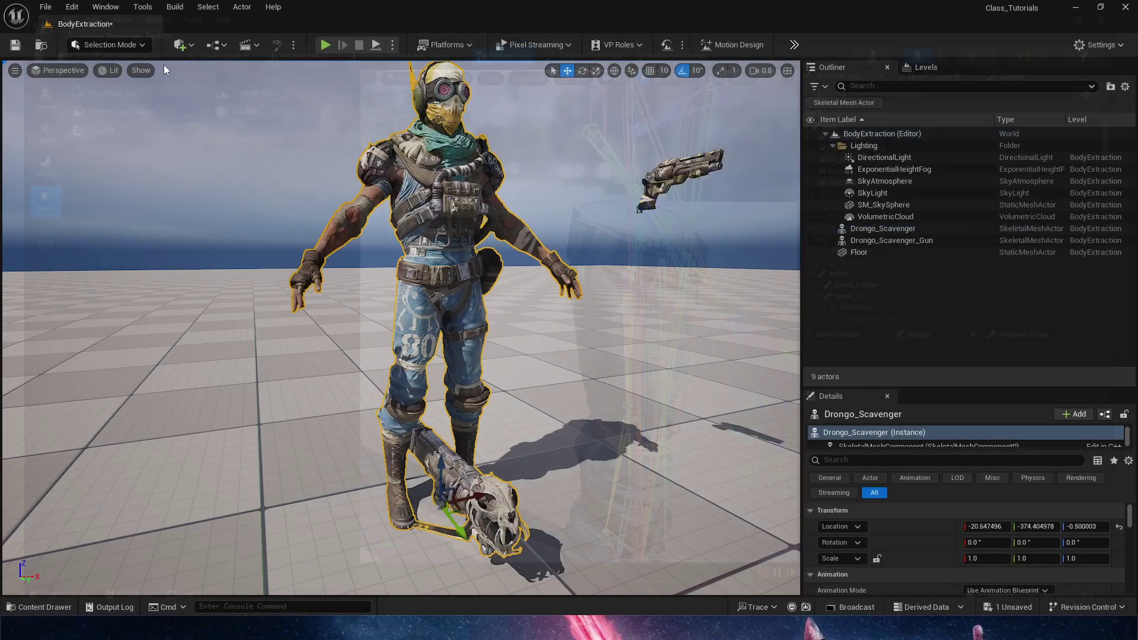
Place the Drongo_Scavenger_Pants skeletal mesh in the level on the floor beside the original character.
key("ctrl+space")
left_click_drag(422, 477, 234, 542)
right_click_drag(399, 460, 379, 456)
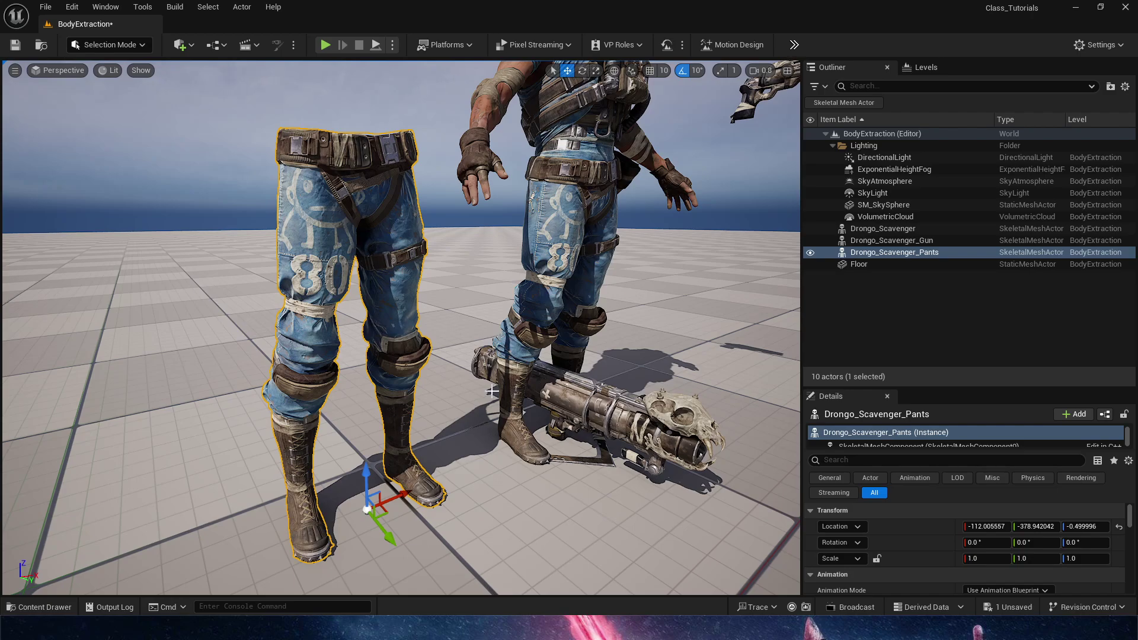
Open the Drongo_Scavenger_Pants skeletal mesh in its editor, look at its skeleton, and return to the mesh.
right_click_drag(492, 391, 454, 377)
right_click_drag(327, 343, 315, 341)
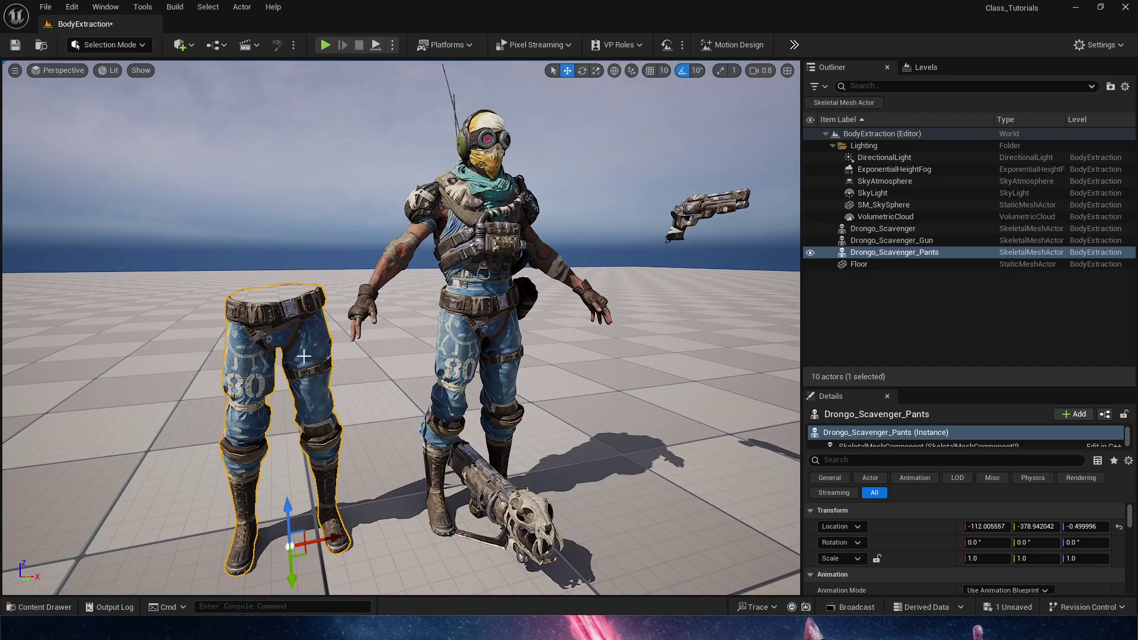
right_click_drag(443, 396, 425, 396)
key("ctrl+b")
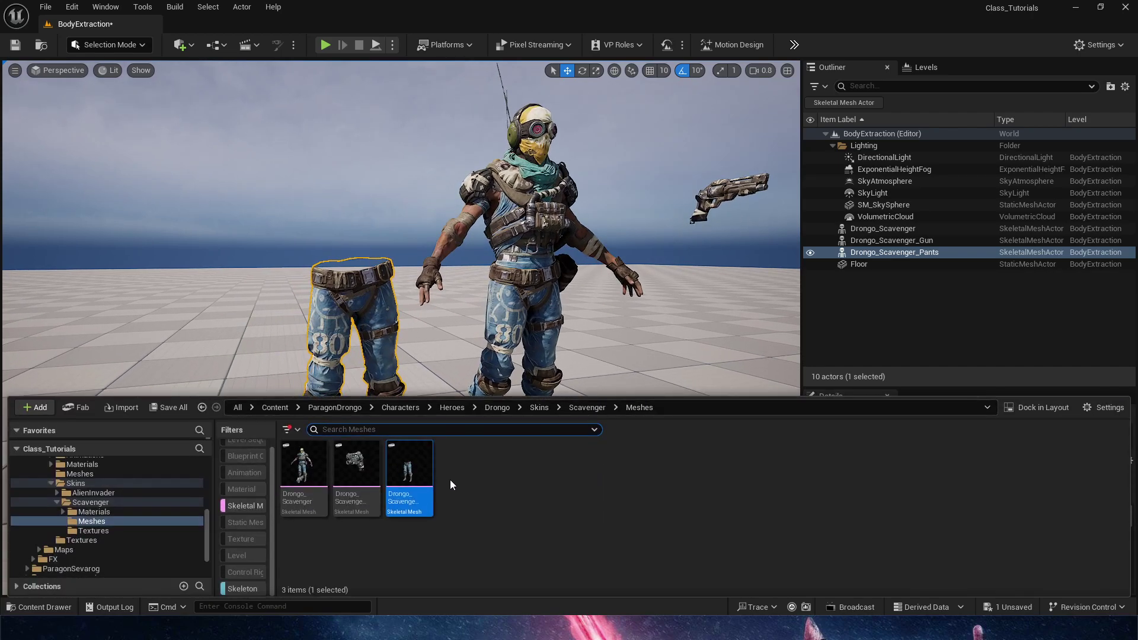
double_click(428, 477)
right_click_drag(682, 411, 681, 411)
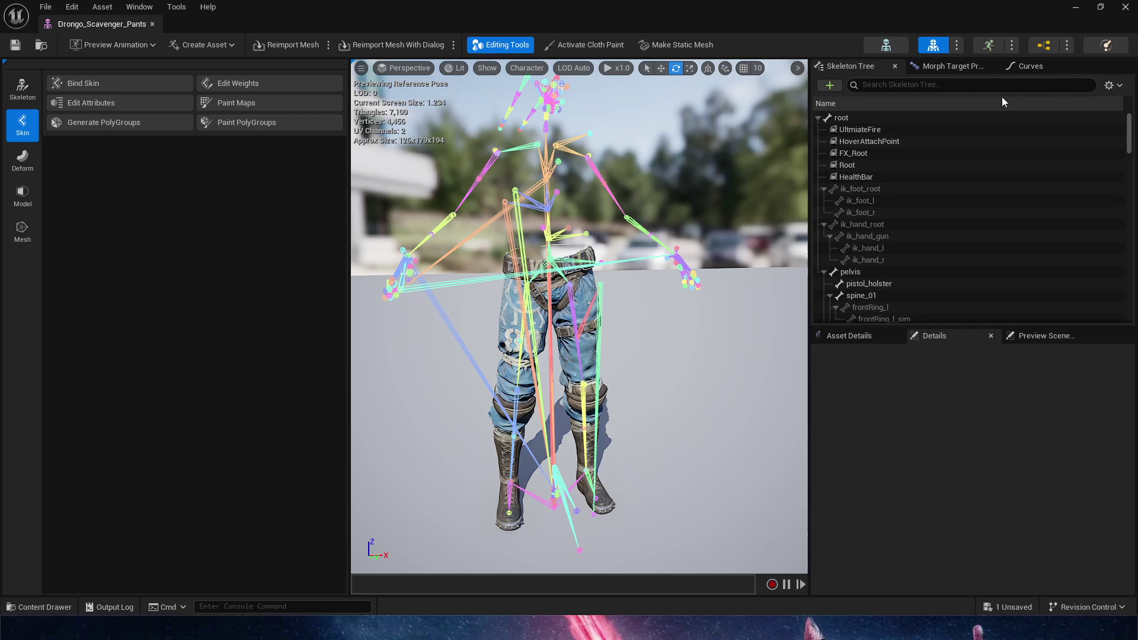
left_click(872, 47)
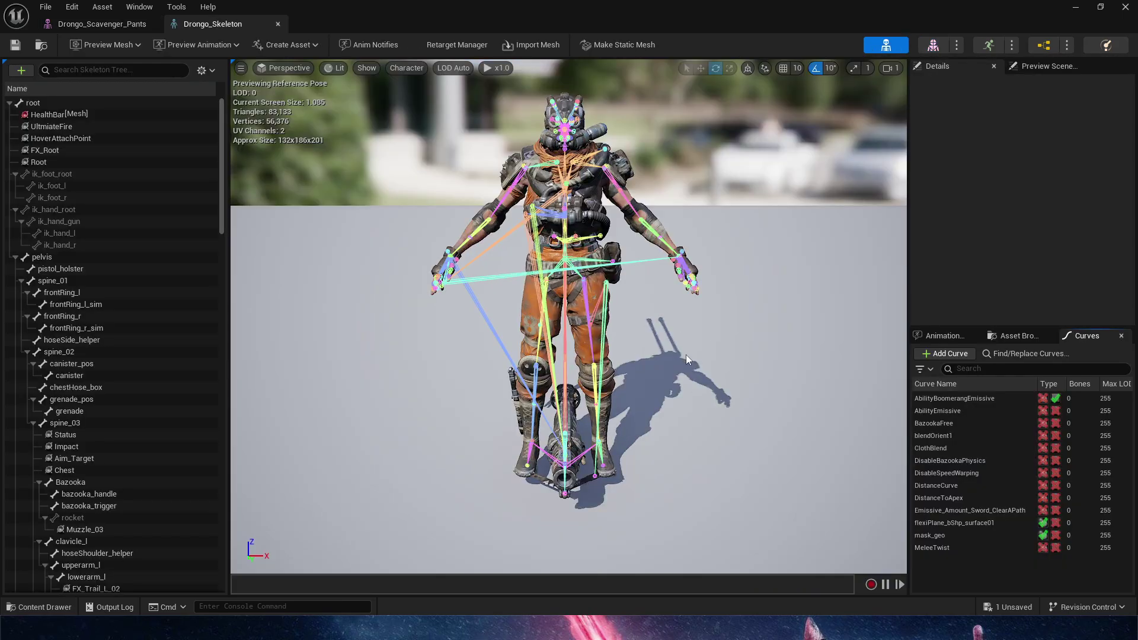
left_click(946, 45)
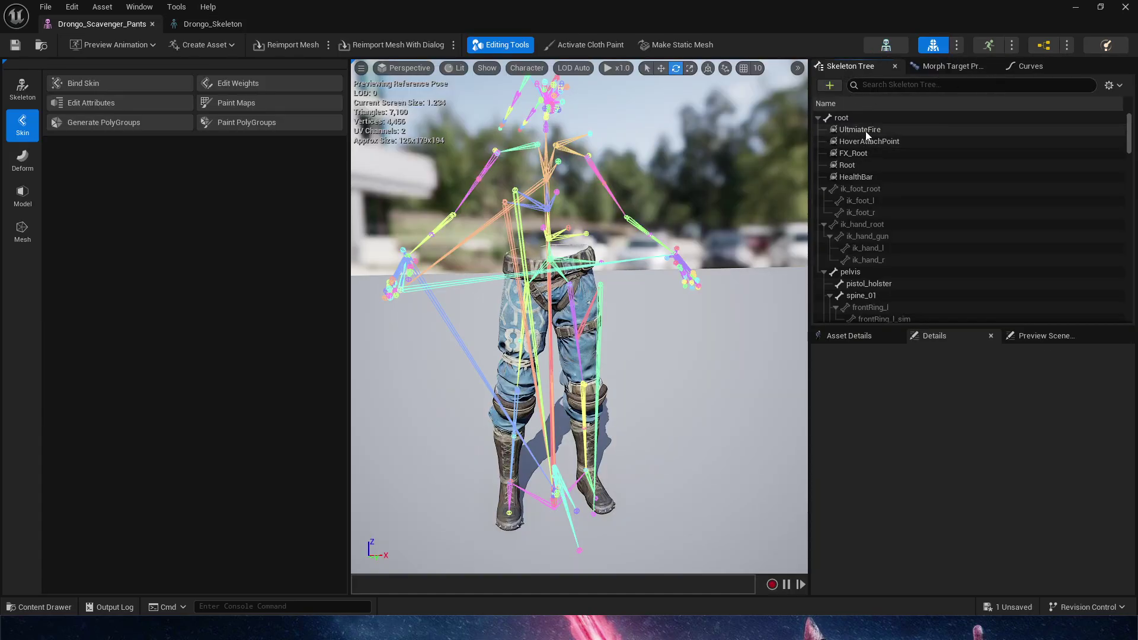
Add a socket to the root bone of the Drongo_Scavenger_Pants skeleton.
left_click(842, 117)
right_click(844, 117)
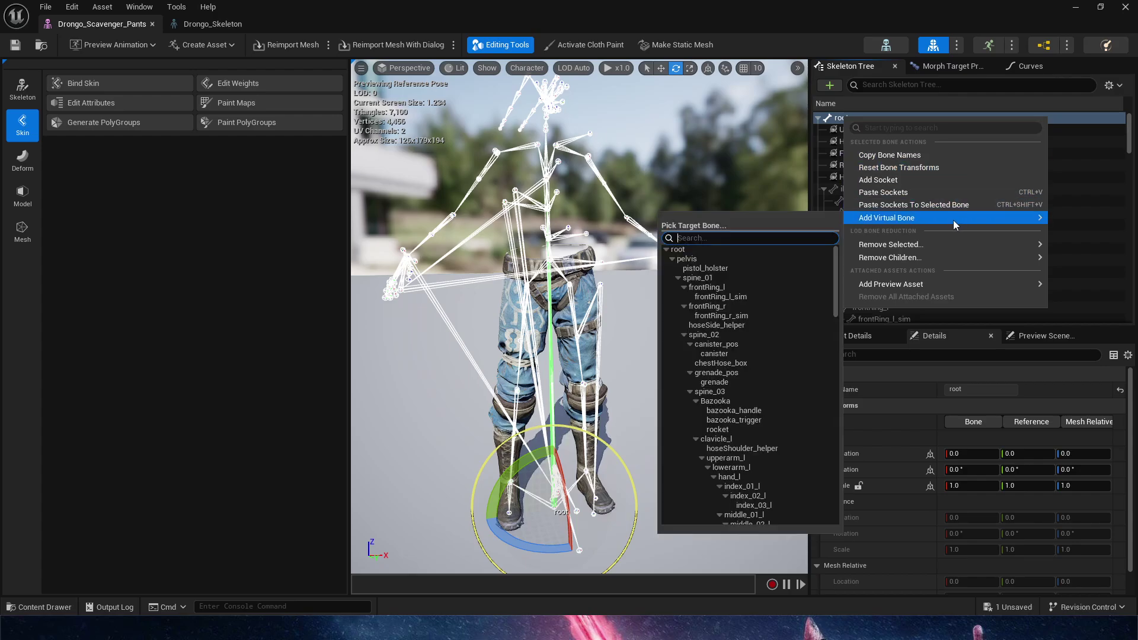
left_click(943, 180)
Search the preview assets for "mocap" and attach m_med_nrw_body_mocap to the new root socket.
left_click(863, 132)
right_click(864, 132)
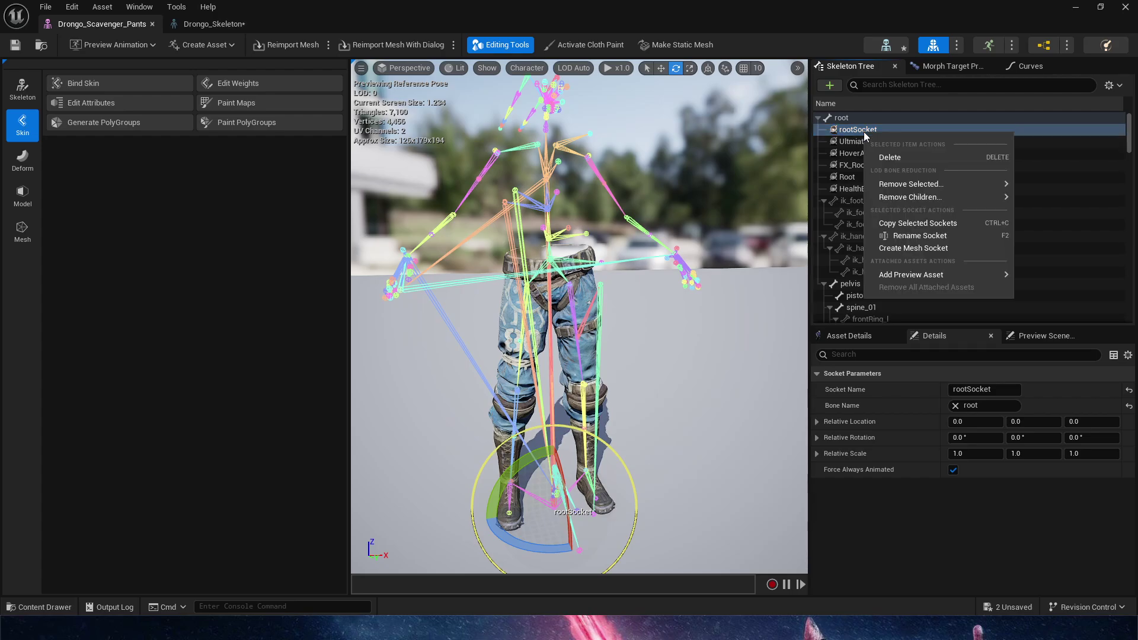
mouse_move(969, 276)
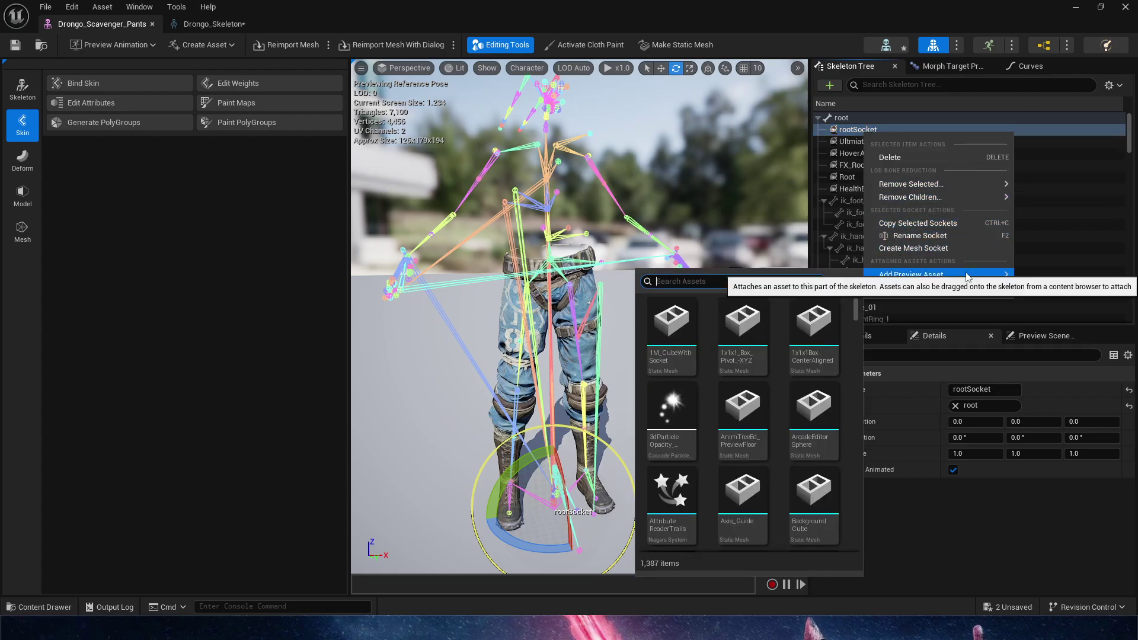
type("mocap")
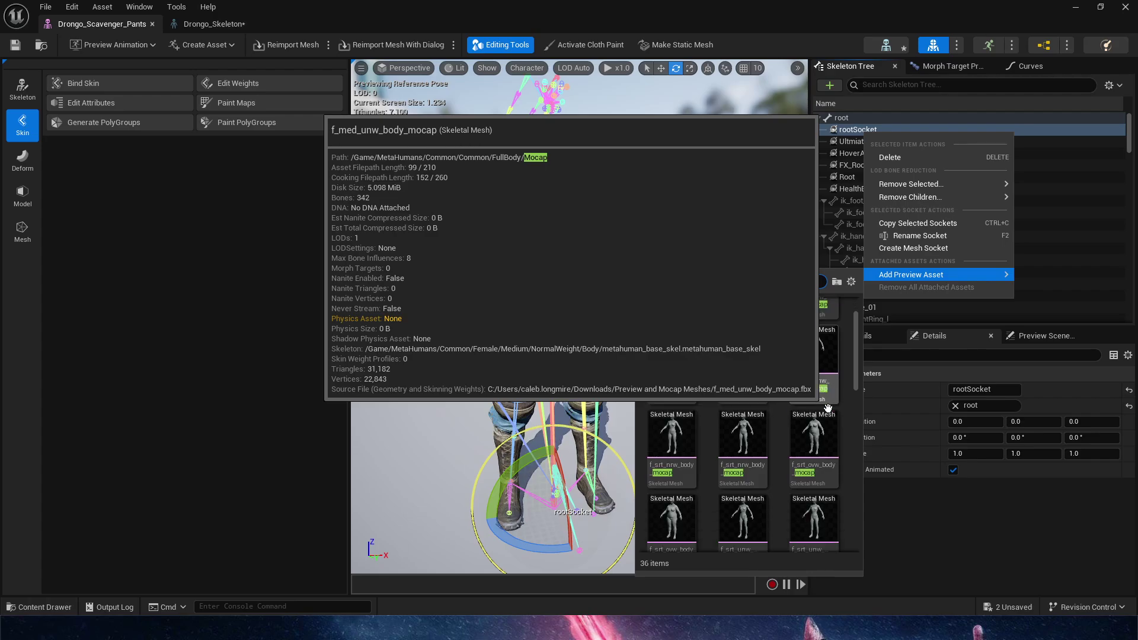
scroll(843, 375, "down", 2)
scroll(847, 403, "down", 1)
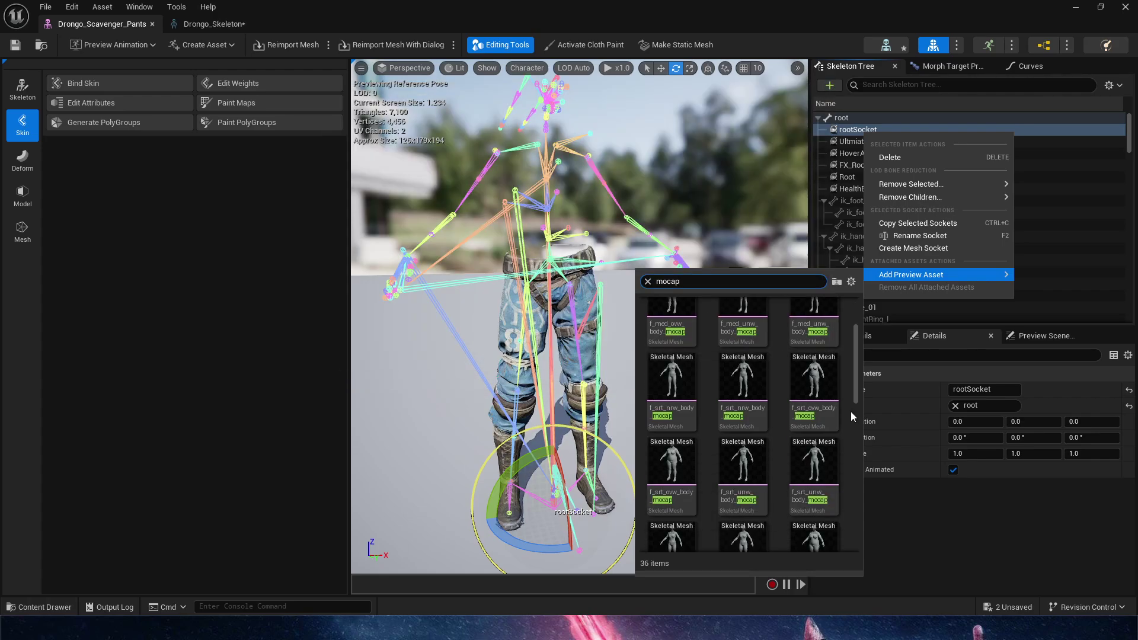
scroll(849, 411, "down", 4)
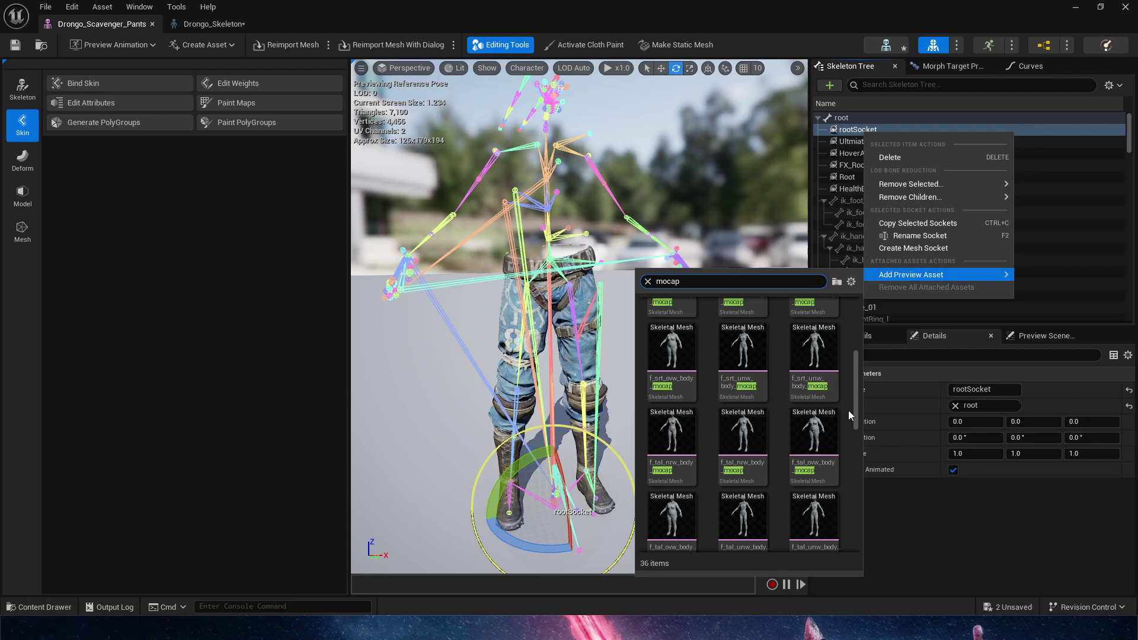
scroll(849, 410, "down", 3)
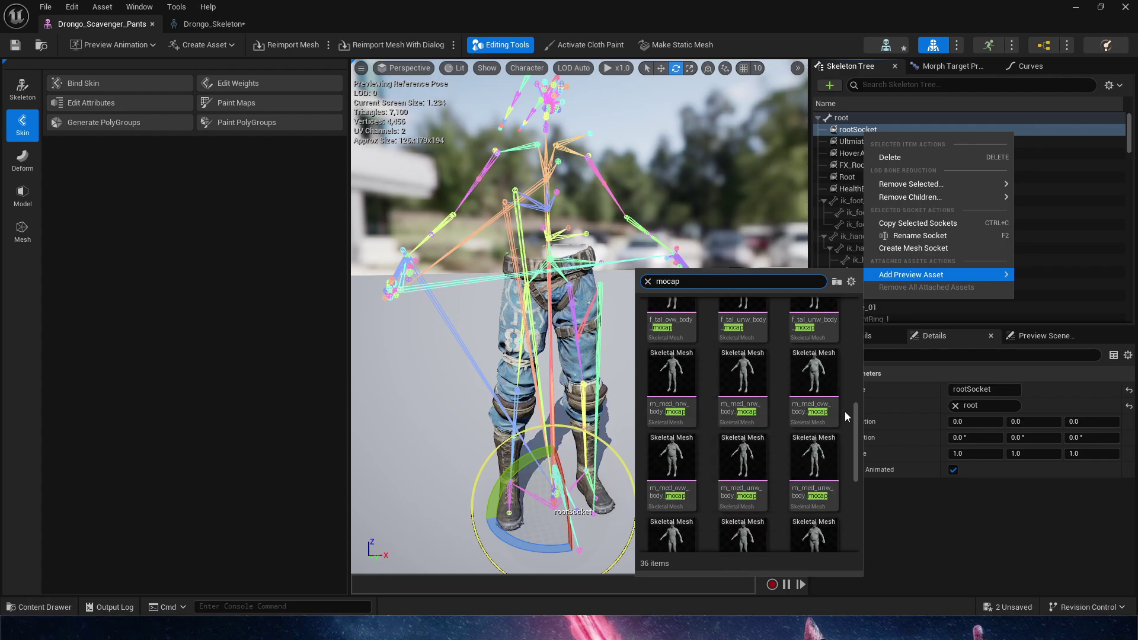
left_click(669, 389)
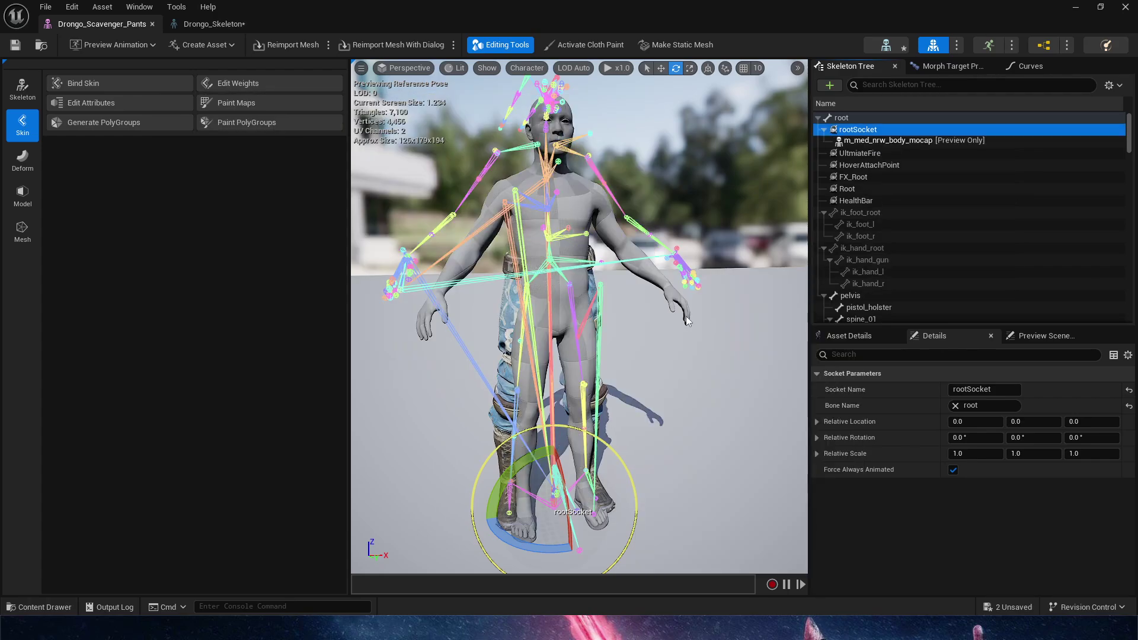
Scale the root socket uniformly to about 1.16 so the preview body better matches the trousers.
right_click_drag(705, 392, 641, 508)
key("w")
key("a")
key("s")
key("a")
key("w")
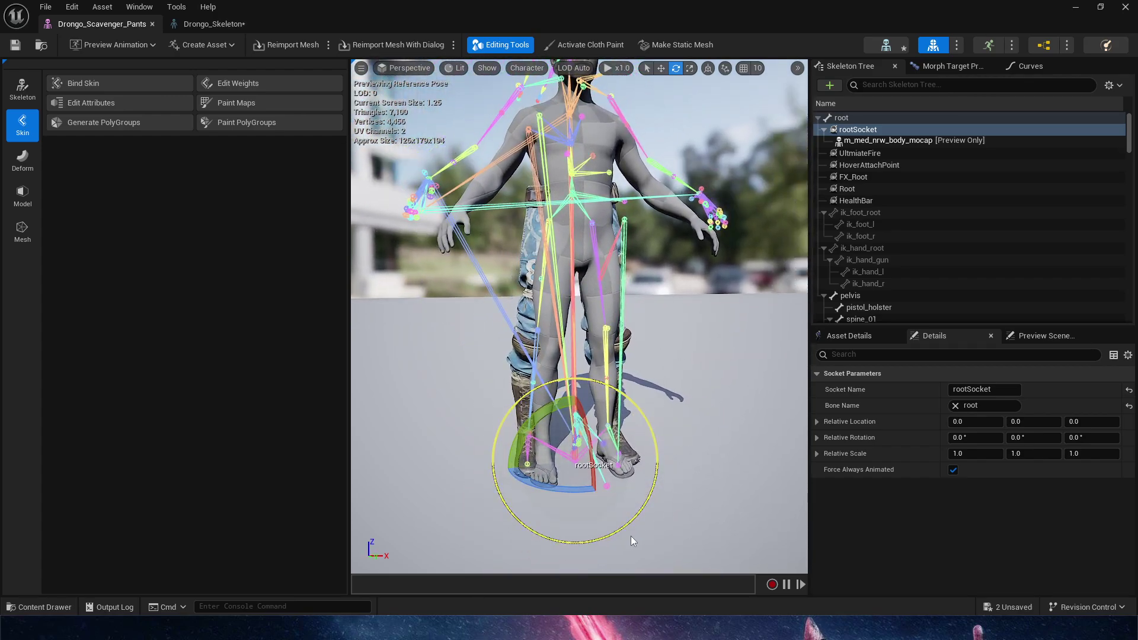
key("r")
left_click_drag(570, 458, 587, 444)
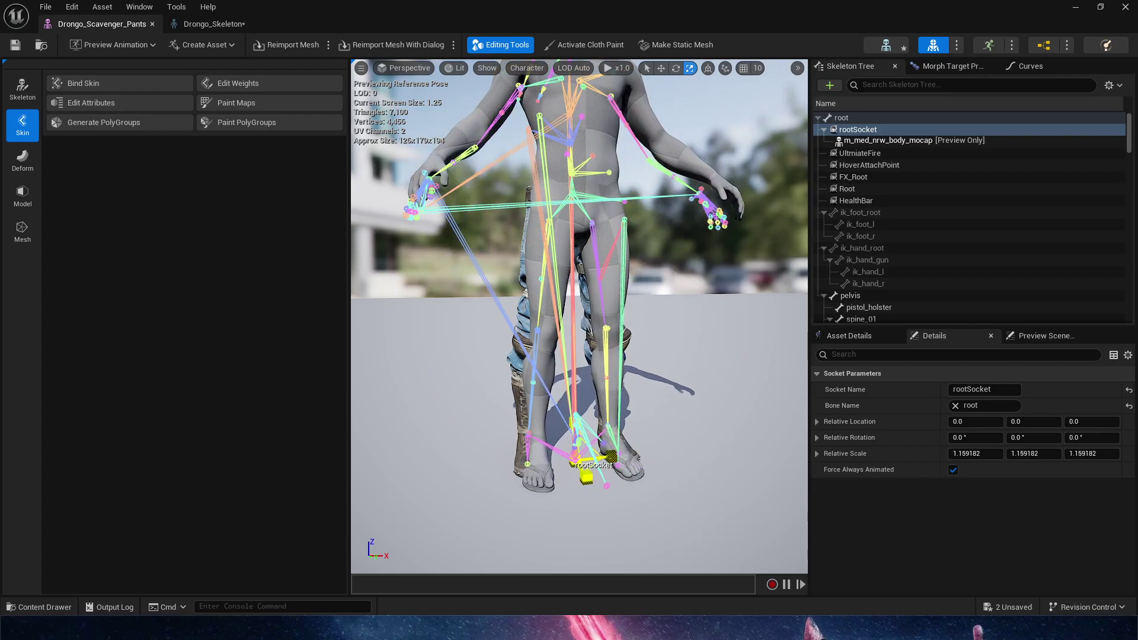
Move the root socket back along Y to about -11.11 so the preview body's legs line up with the boots.
right_click_drag(615, 383, 667, 410)
key("w")
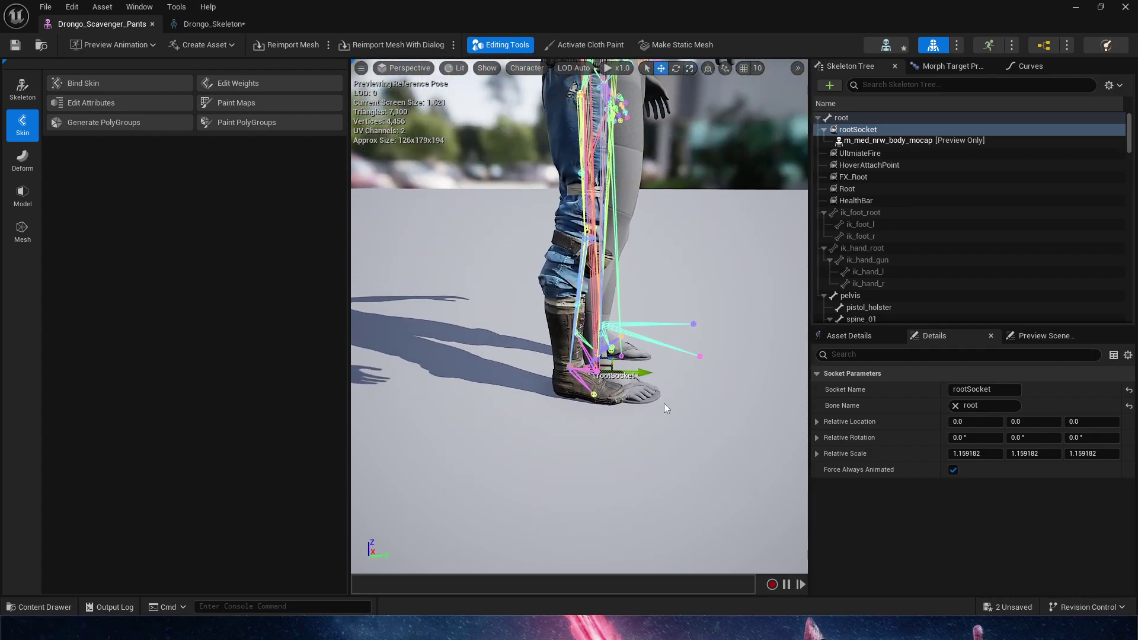
left_click_drag(644, 372, 625, 372)
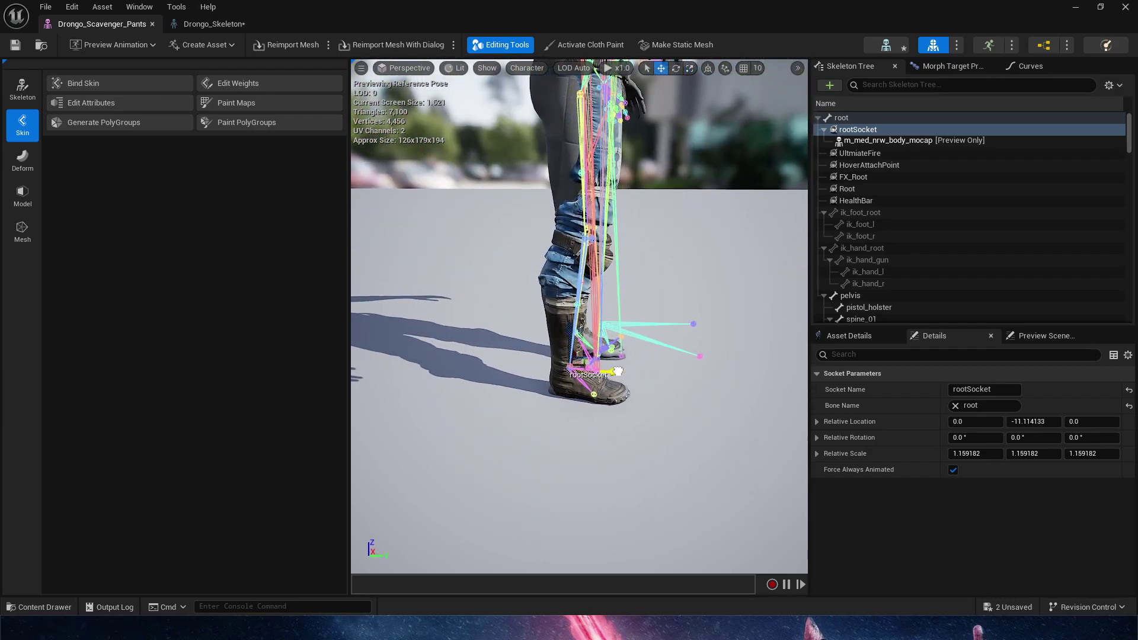
Enlarge the root socket to a uniform scale of about 1.19 and check the preview body's fit inside the trousers and boots.
right_click_drag(619, 371, 474, 362)
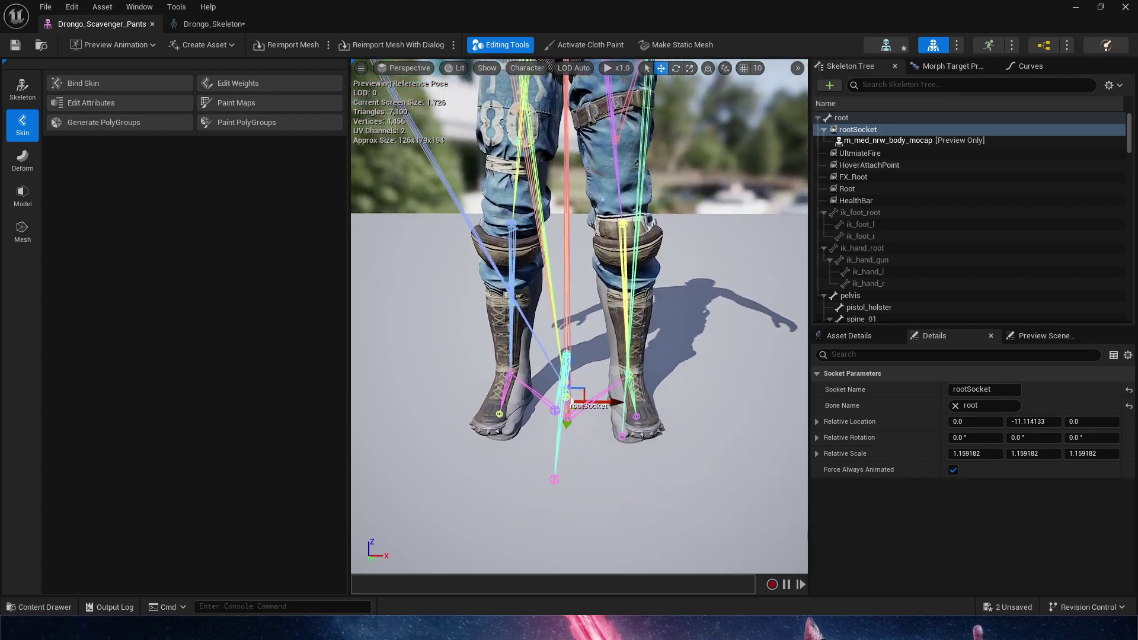
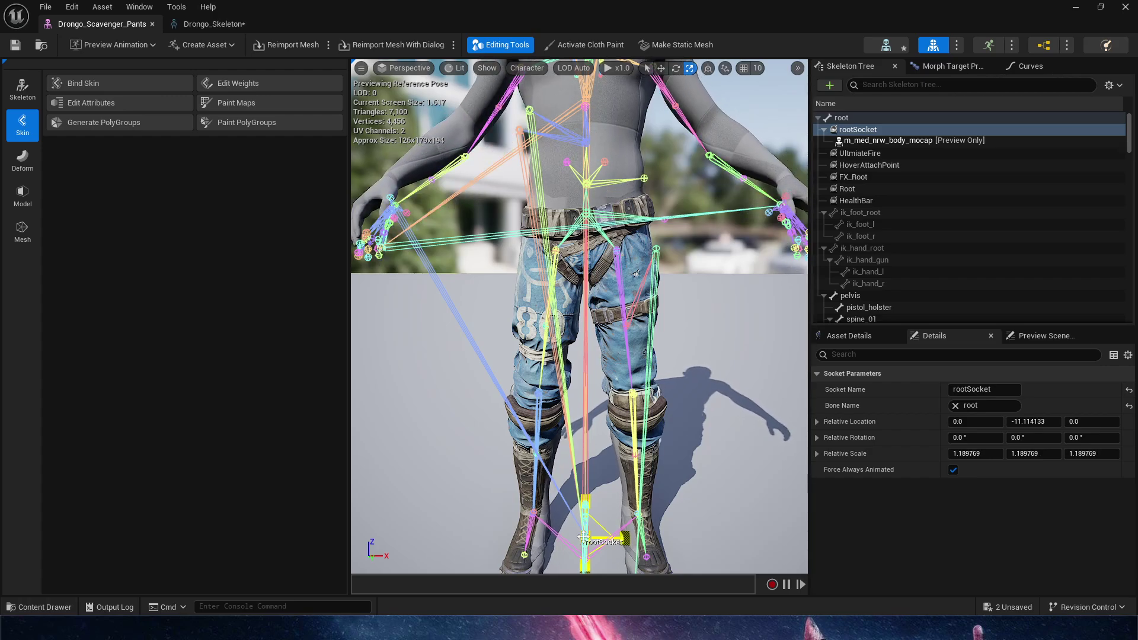
right_click_drag(597, 486, 522, 486)
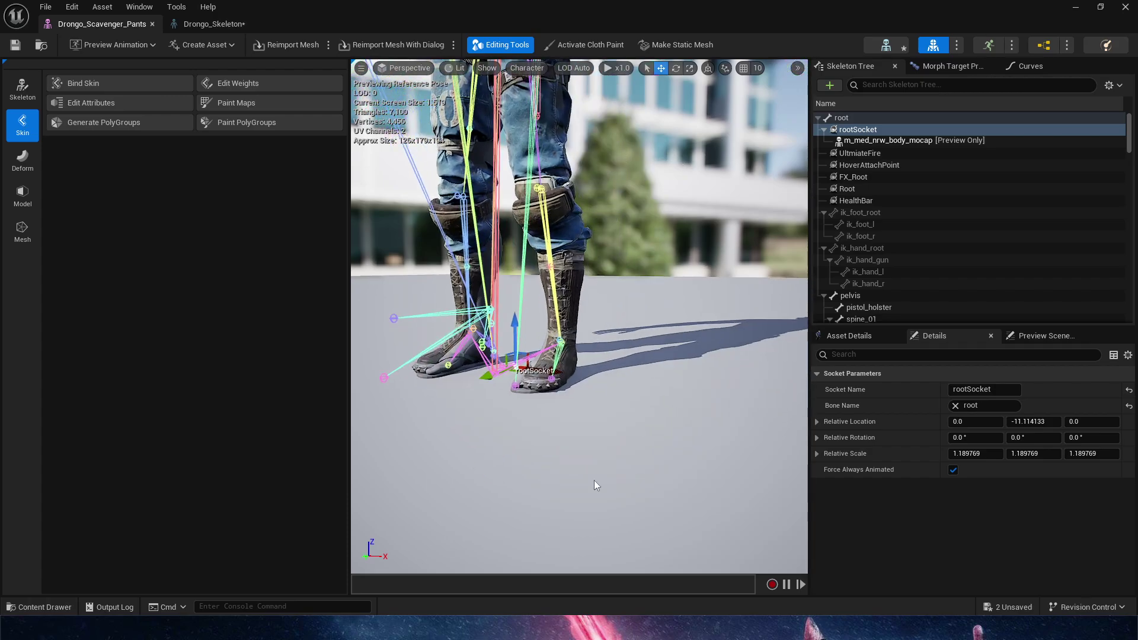
mouse_move(511, 323)
right_mouse_down()
mouse_move(584, 349)
mouse_move(658, 323)
mouse_move(537, 332)
mouse_move(718, 325)
mouse_move(495, 323)
mouse_move(489, 299)
mouse_move(512, 323)
right_mouse_up()
right_click_drag(664, 275, 664, 275)
left_click(889, 141)
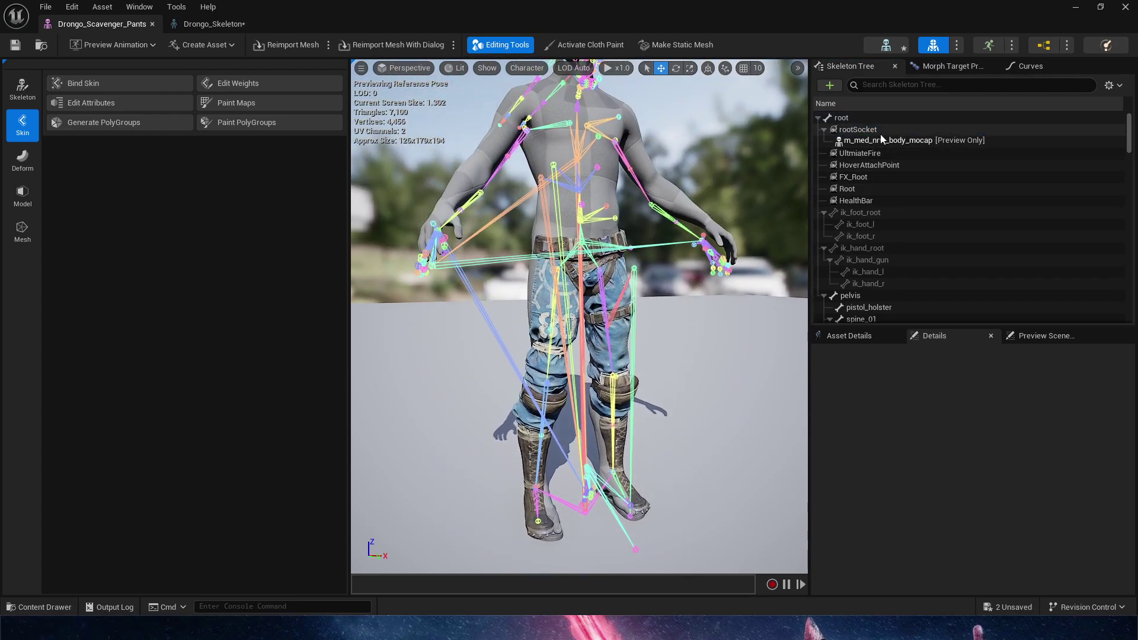
left_click(863, 145)
right_click_drag(638, 92, 638, 92)
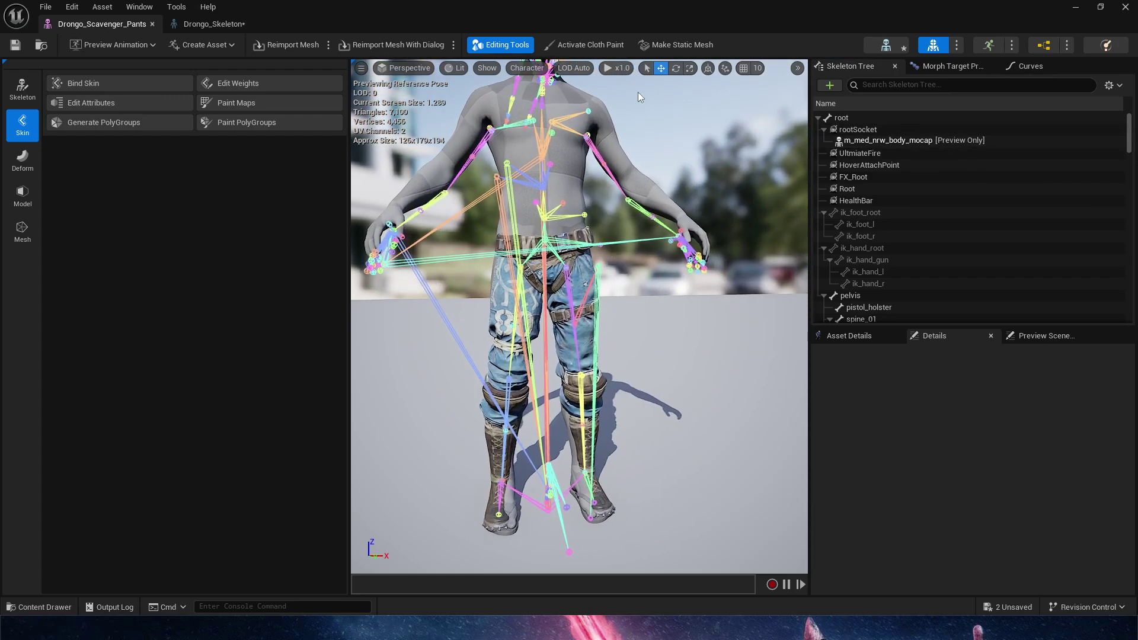
Make a static mesh from the pants, saved as Drongo_Scav_Pants in the Assets/SMs folder.
left_click(682, 46)
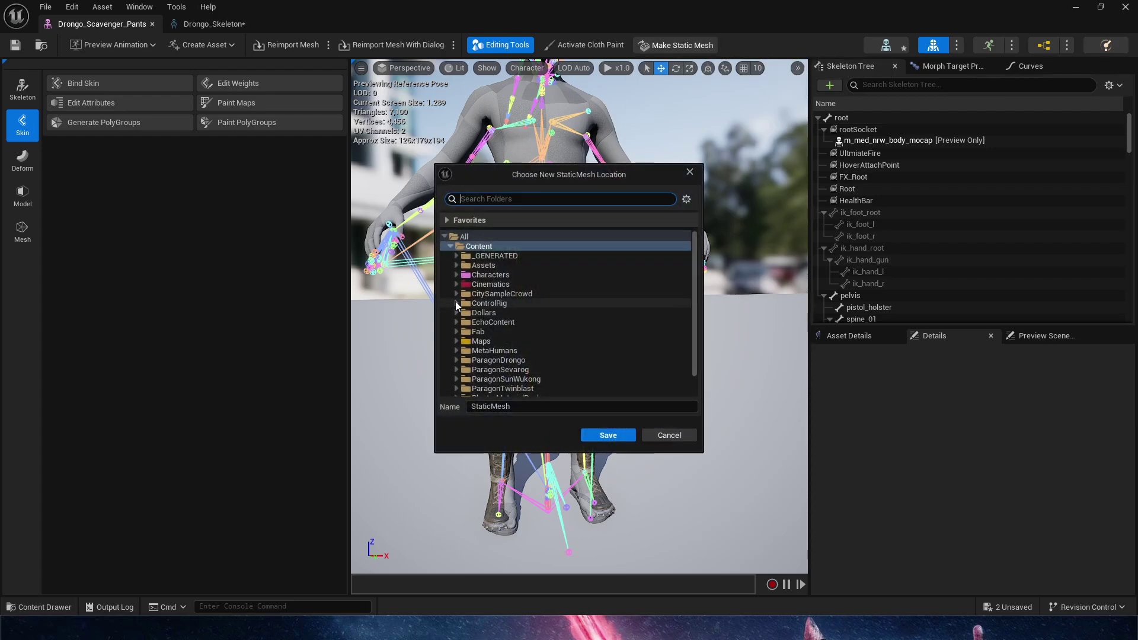
left_click(456, 265)
left_click(483, 265)
left_click(508, 320)
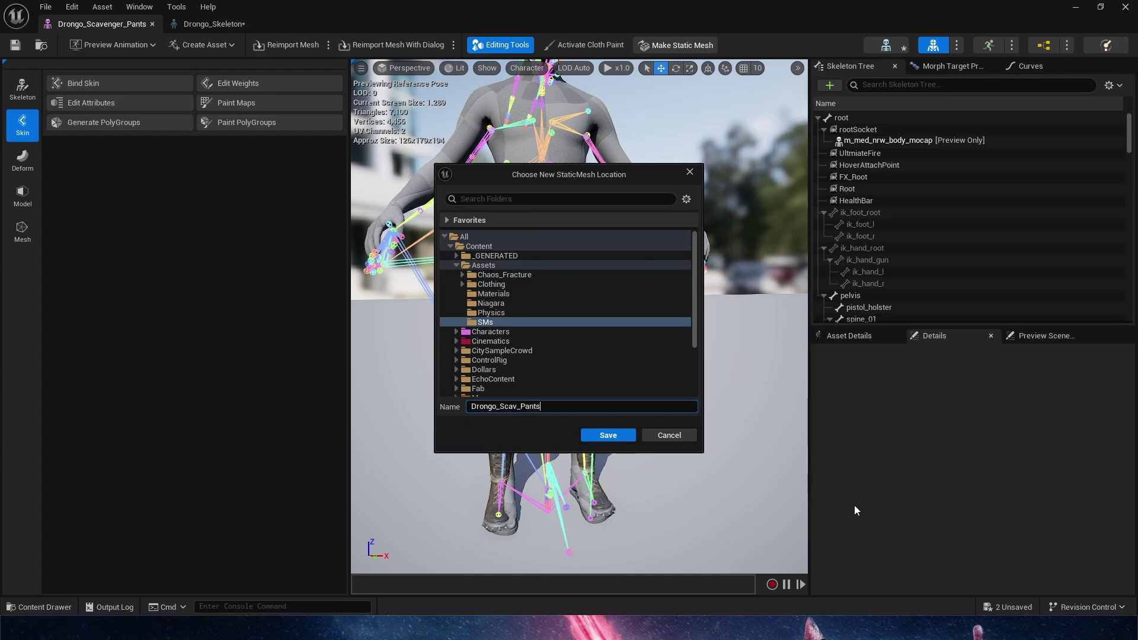
left_click(621, 437)
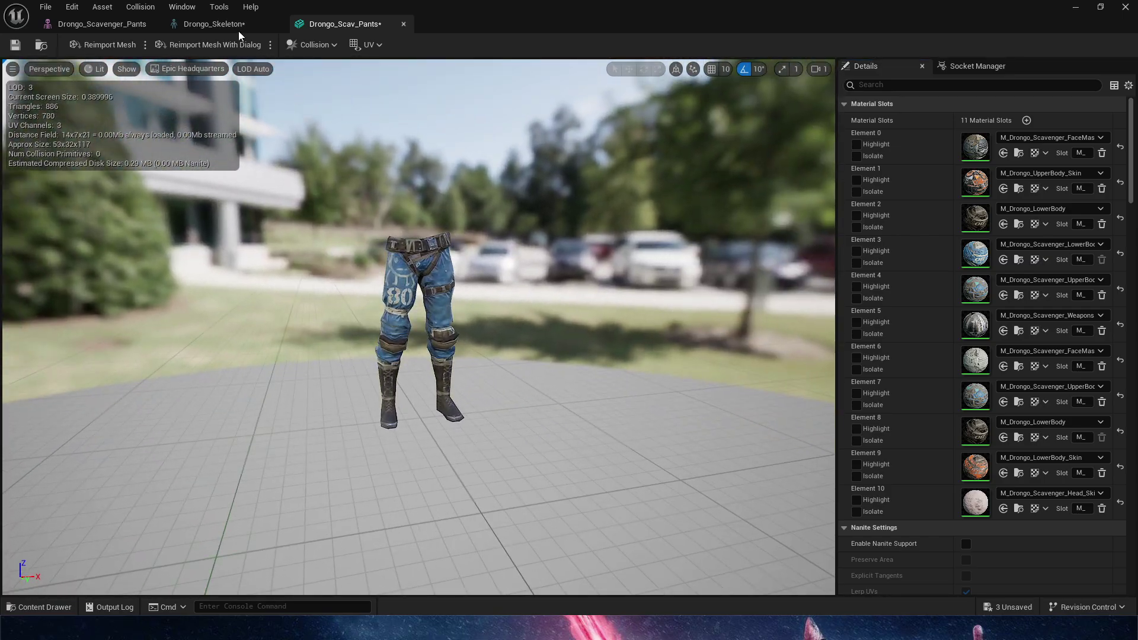
Close the Drongo_Scav_Pants static mesh, skeleton and skeletal mesh editors to return to the BodyExtraction level.
left_click(404, 24)
key("ctrl+space")
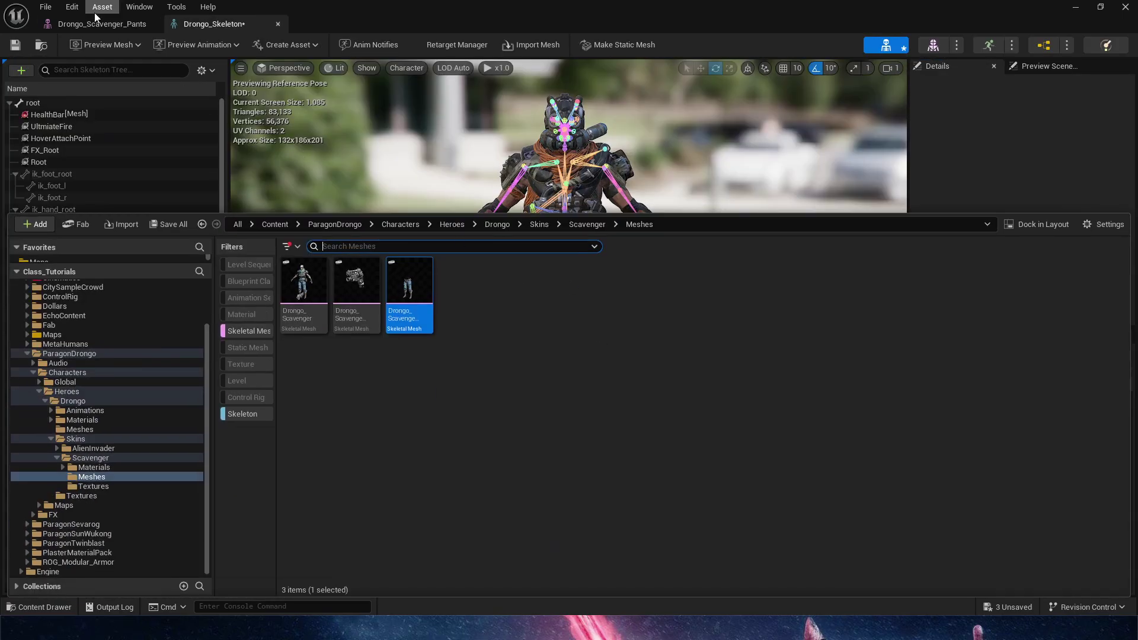
middle_click(91, 29)
middle_click(92, 29)
Turn off the skeletal mesh and skeleton filters and place the Drongo_Scav_Pants static mesh from Assets/SMs beside the skeletal pants.
key("ctrl+space")
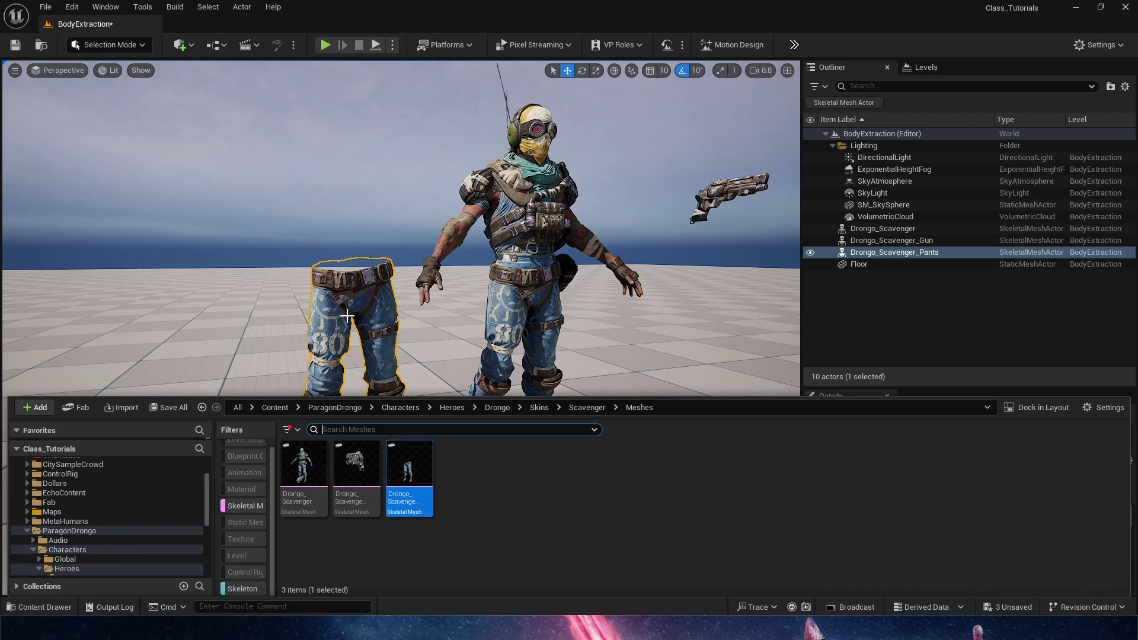
left_click(257, 509)
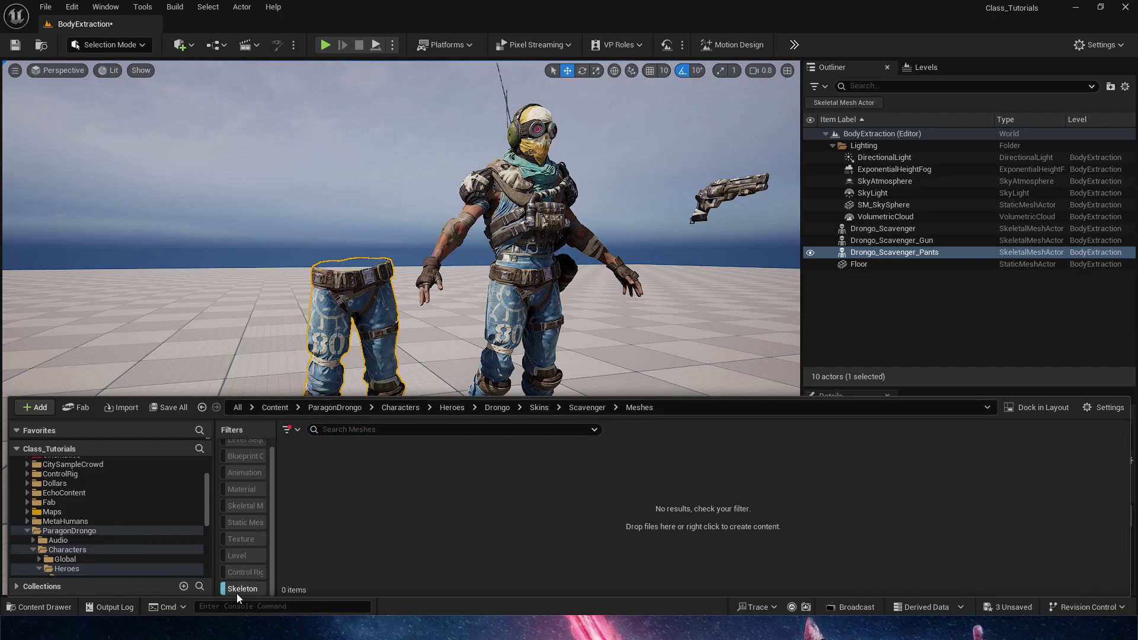
left_click(237, 590)
left_click(275, 407)
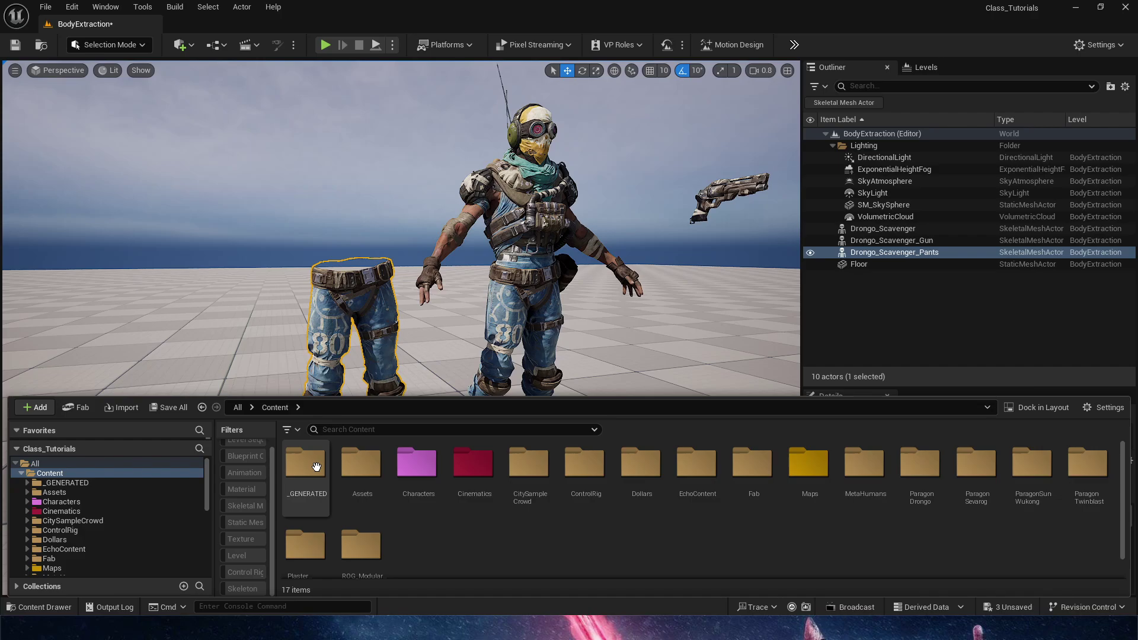
double_click(357, 465)
double_click(568, 466)
left_click_drag(363, 479, 178, 515)
right_click_drag(178, 515, 104, 553)
Search all content for "mocap", place the m_srt_nrw_body_mocap skeletal mesh in the level and reset its location to the origin.
key("ctrl+space")
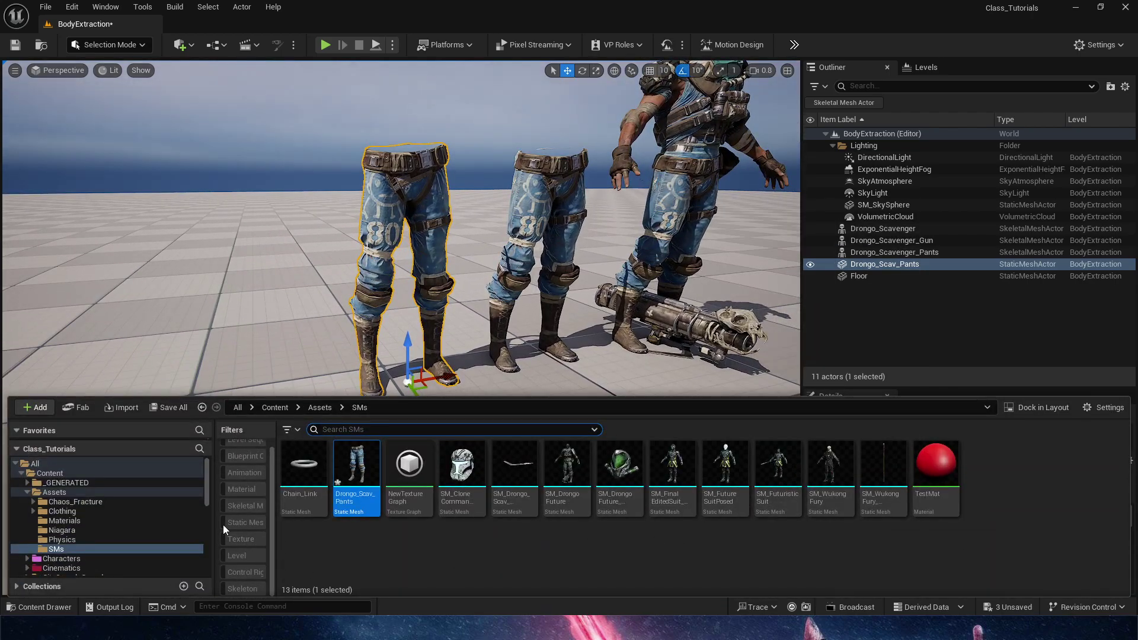
left_click(276, 408)
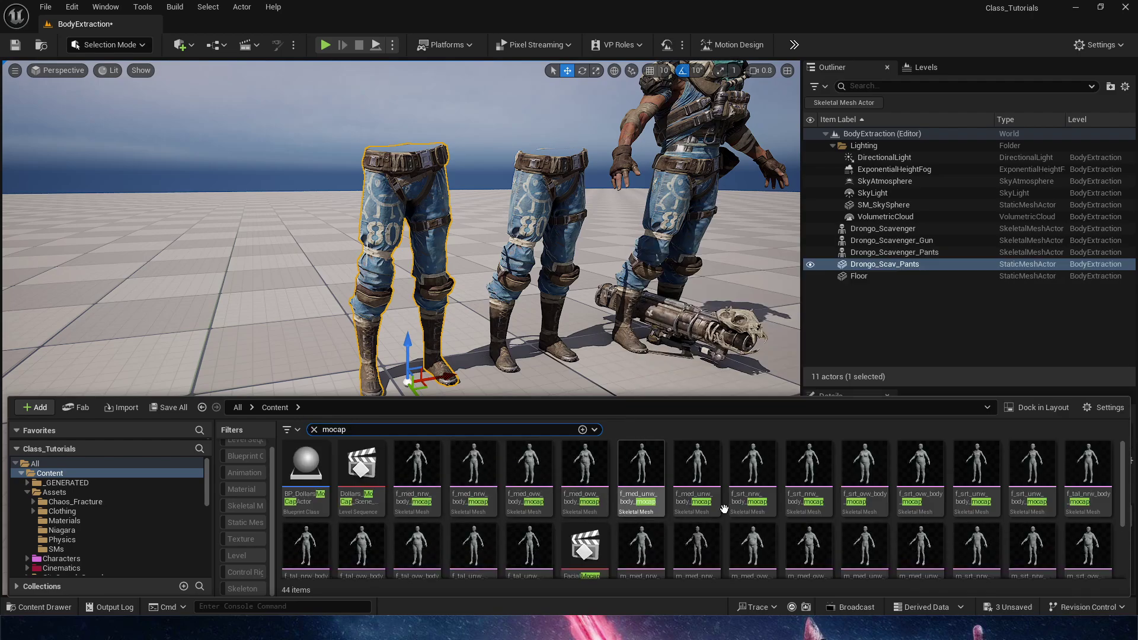
scroll(988, 545, "down", 2)
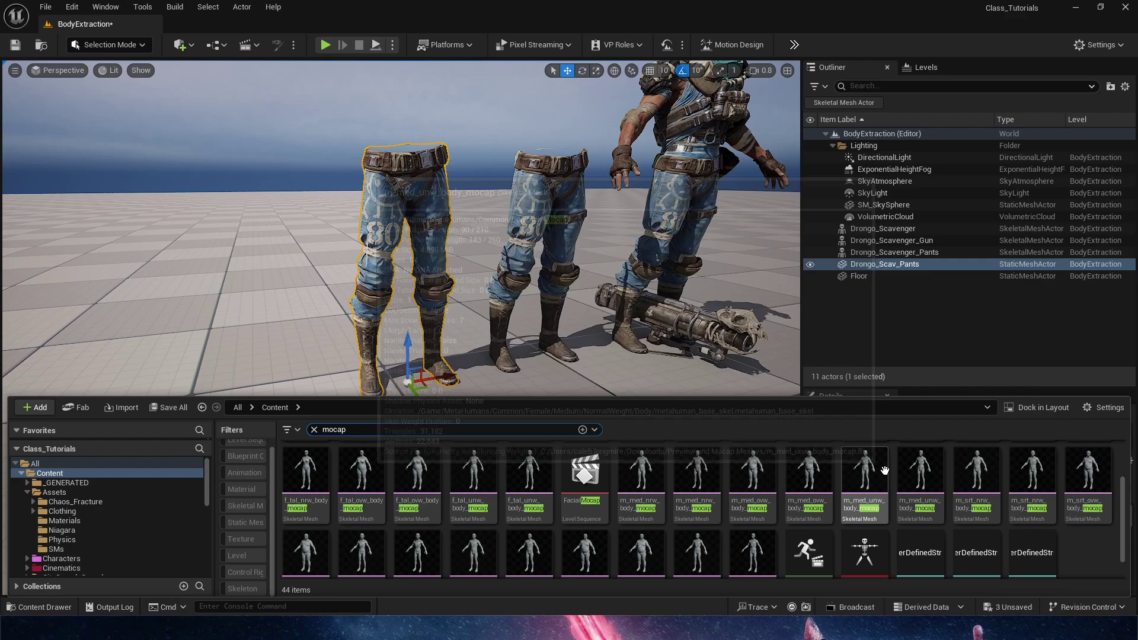
mouse_move(924, 484)
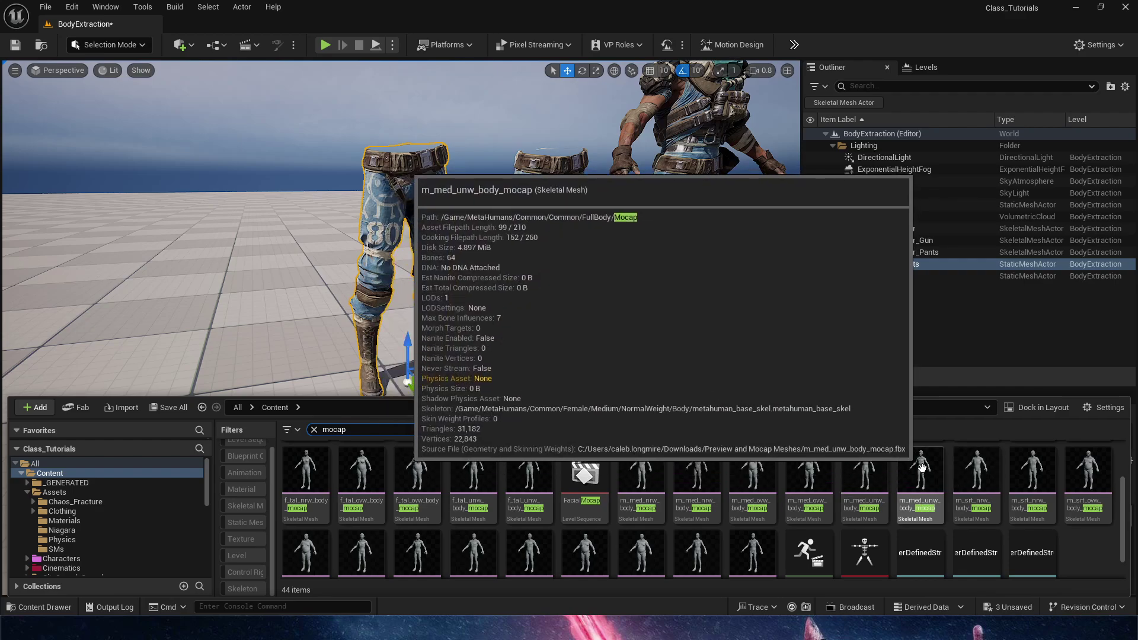
left_click_drag(922, 468, 245, 415)
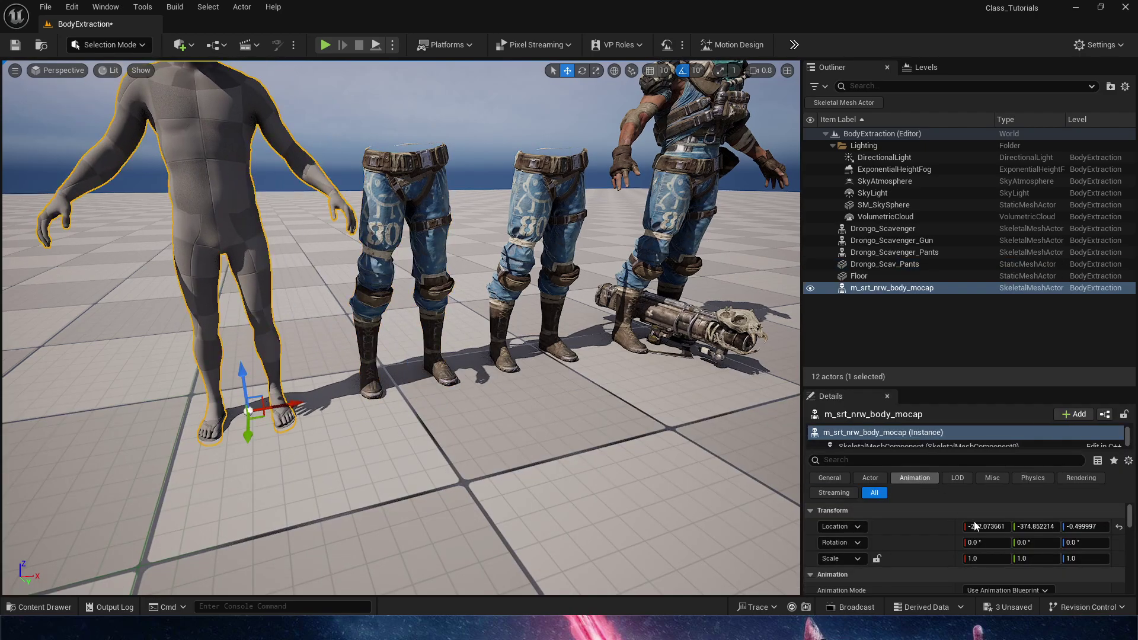
left_click(1118, 527)
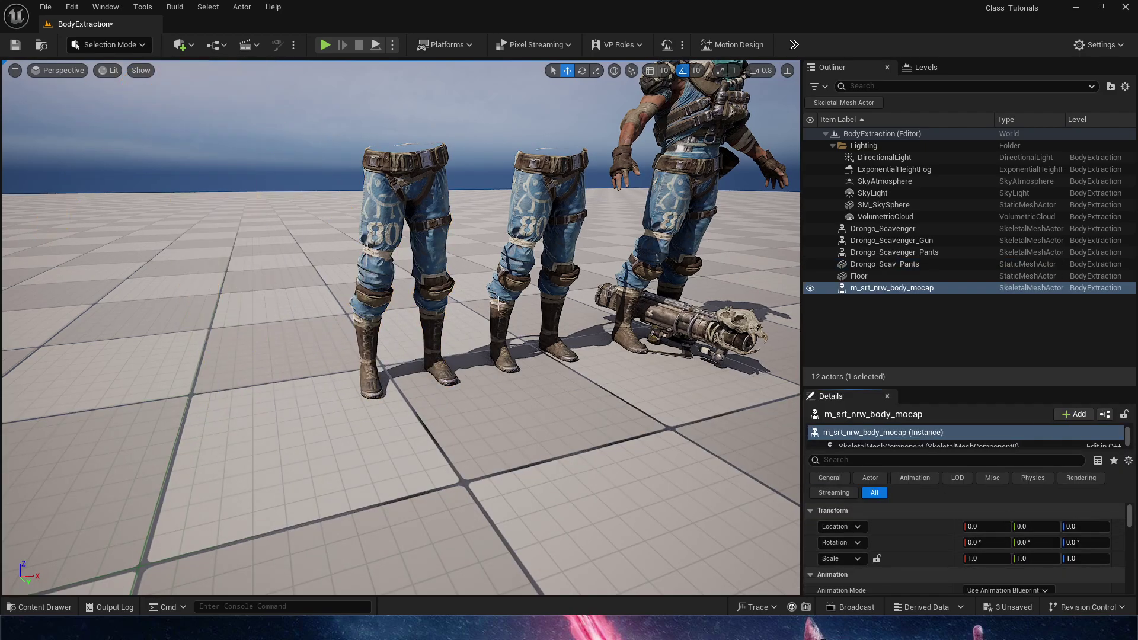
Reset the Drongo_Scav_Pants static mesh's location so it sits at the origin on the mocap body.
right_click_drag(446, 220, 441, 220)
left_click(445, 211)
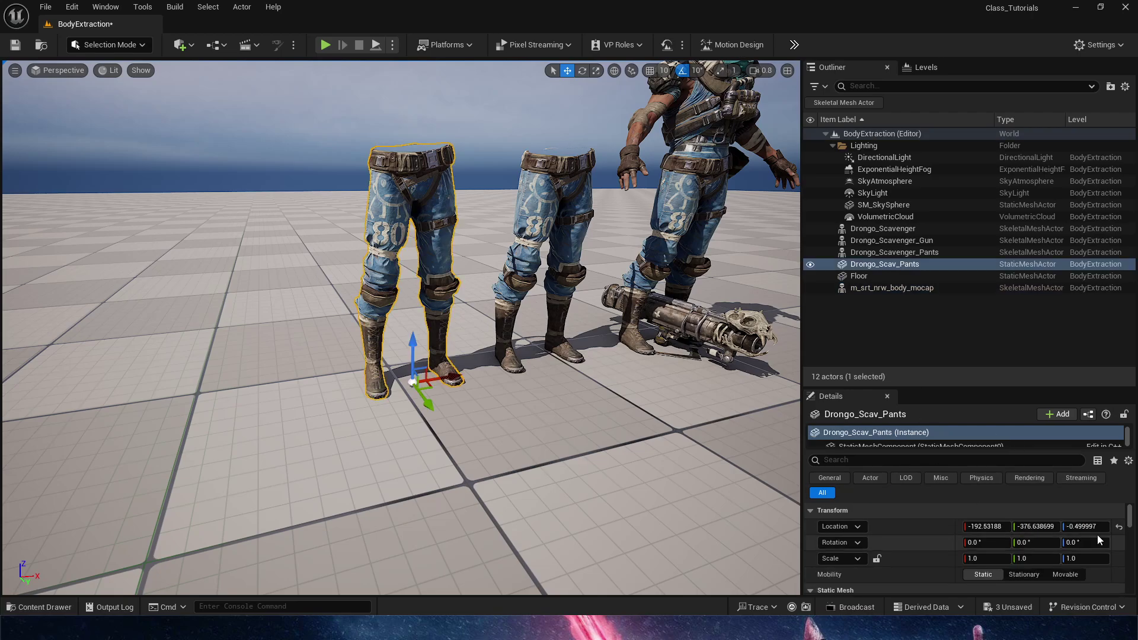
left_click(1118, 527)
key("f")
Fit the pants to the mocap body by scaling them uniformly to about 0.85 and shifting them to about 7.57 in Y.
right_click_drag(528, 403, 574, 396)
left_click_drag(469, 407, 416, 479, "alt")
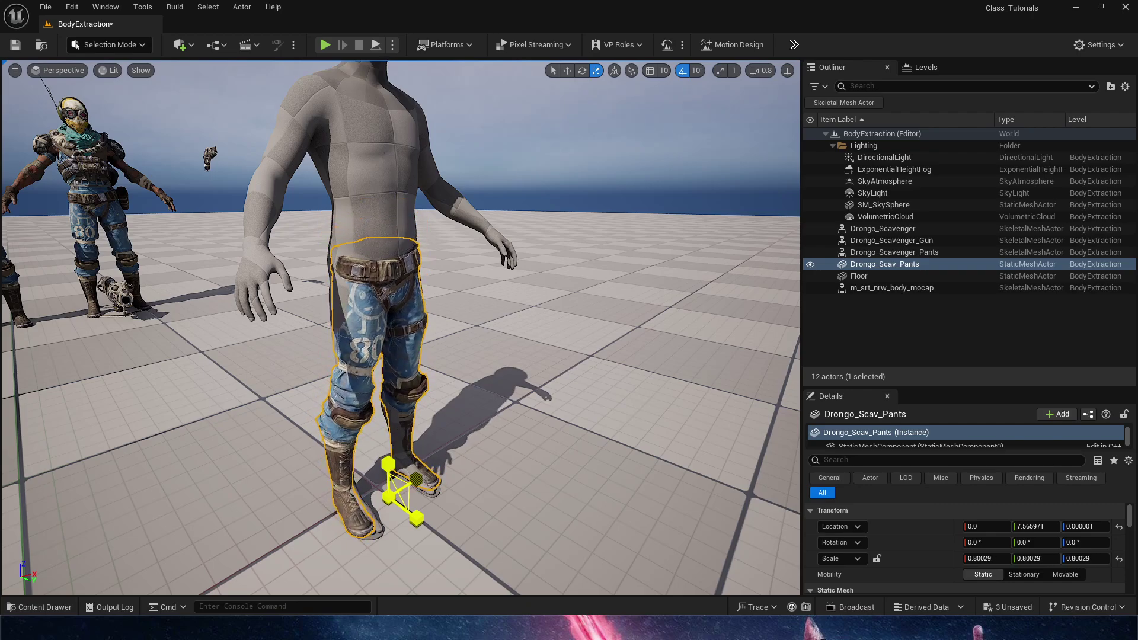
right_click_drag(417, 478, 288, 472)
mouse_move(519, 368)
right_mouse_down()
mouse_move(548, 395)
mouse_move(525, 391)
mouse_move(519, 368)
right_mouse_up()
key("w")
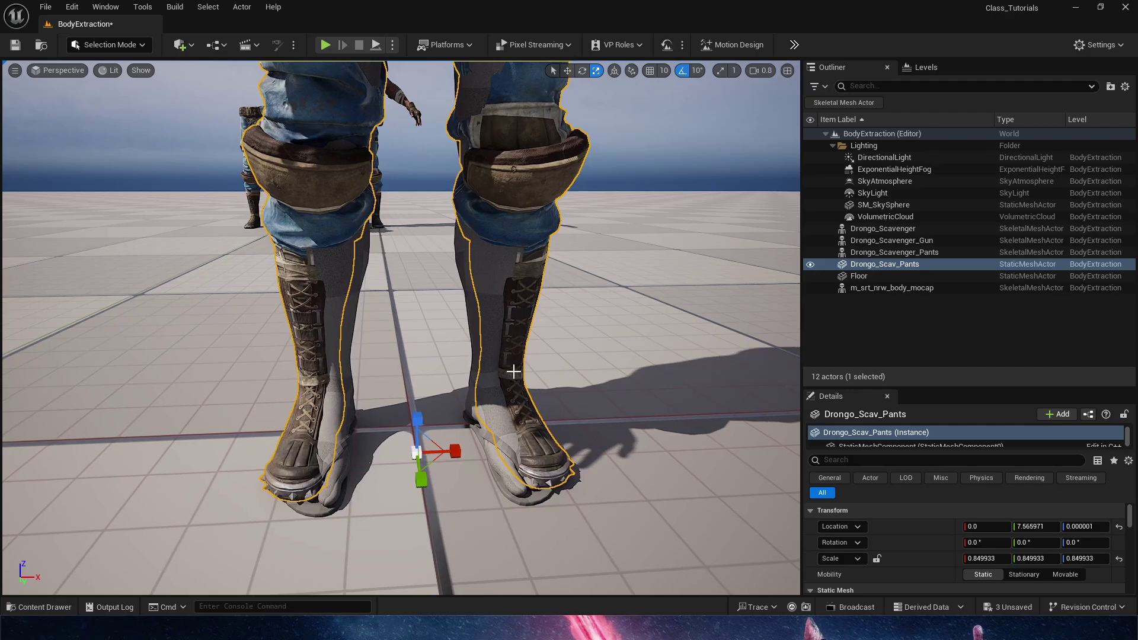
left_click_drag(513, 372, 503, 198, "alt")
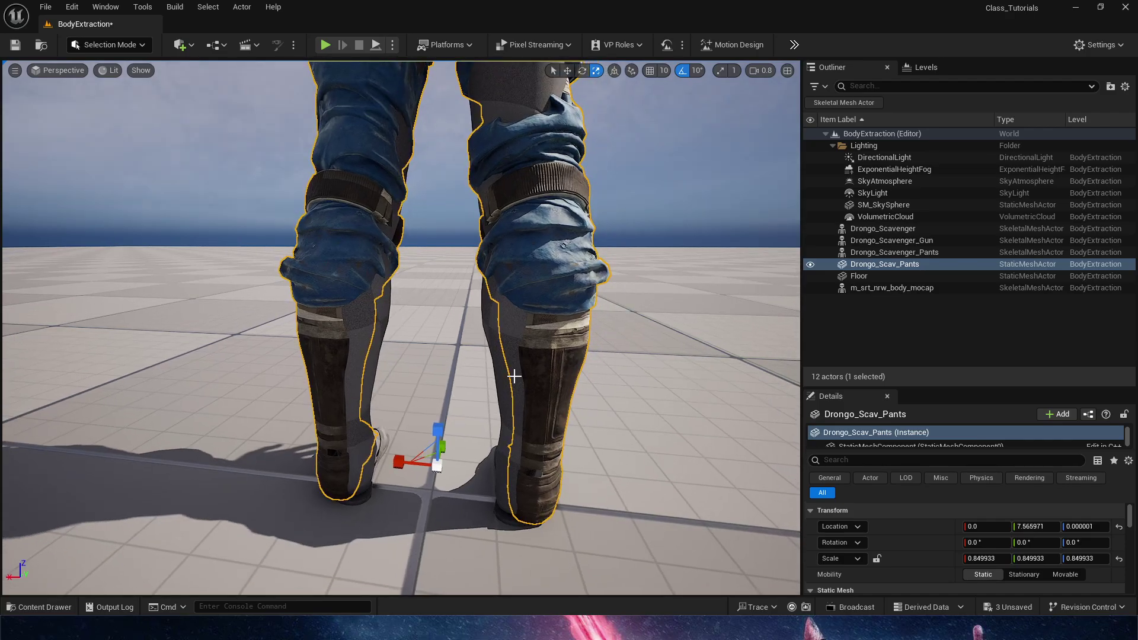
right_click_drag(514, 376, 261, 400)
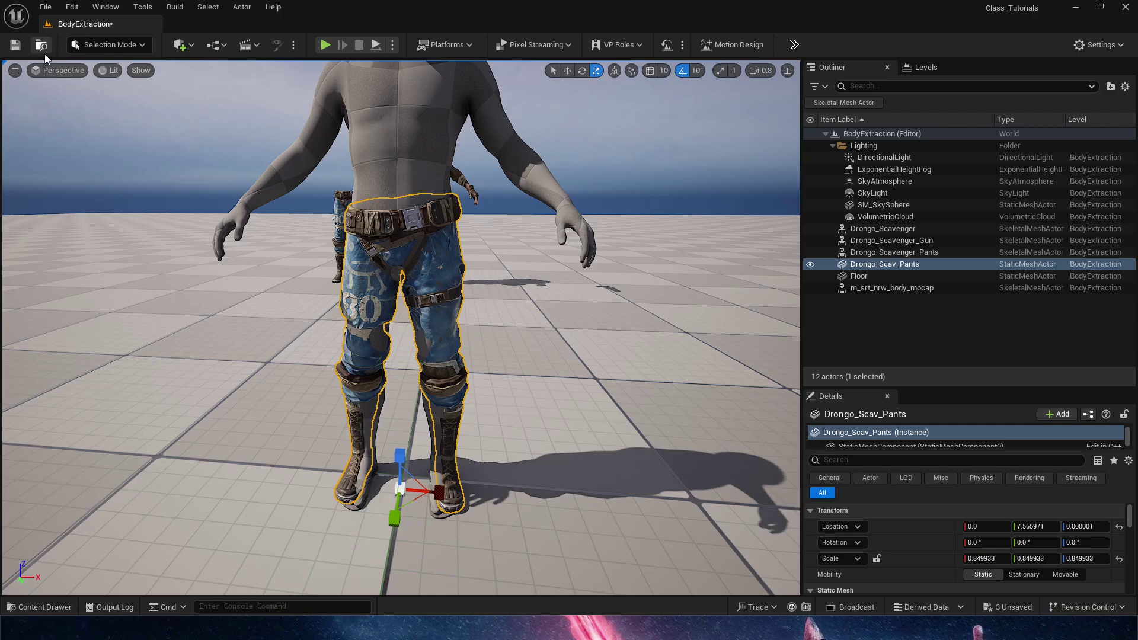
Switch to Modeling mode and bake the pants' rotation and full scale into the mesh with Bake Transform.
left_click(91, 43)
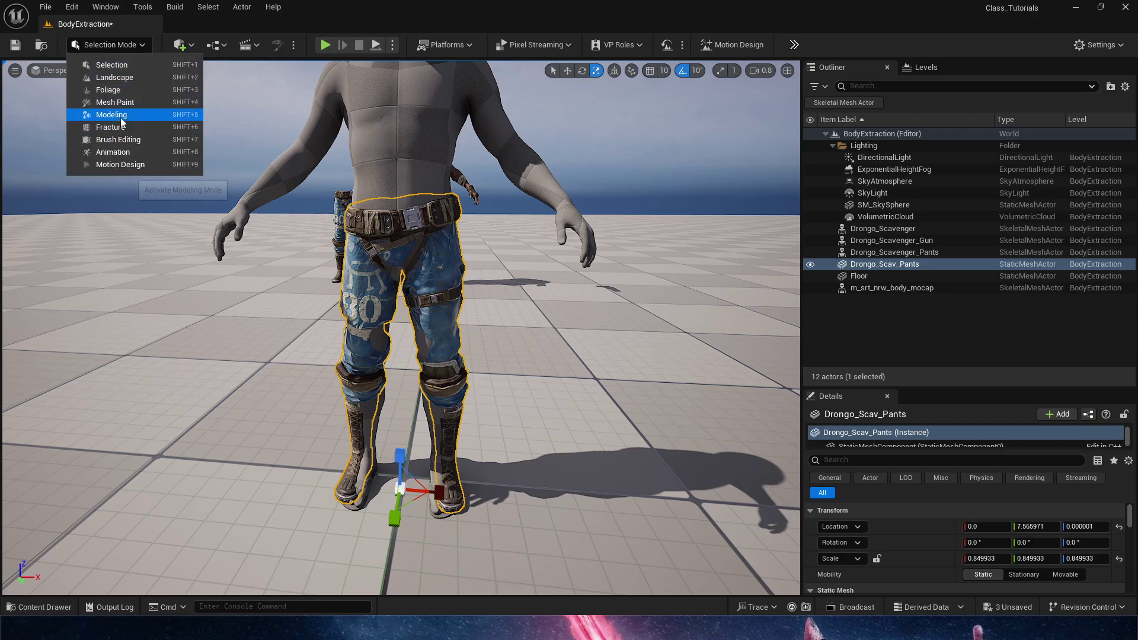
left_click(289, 212)
key("shift+5")
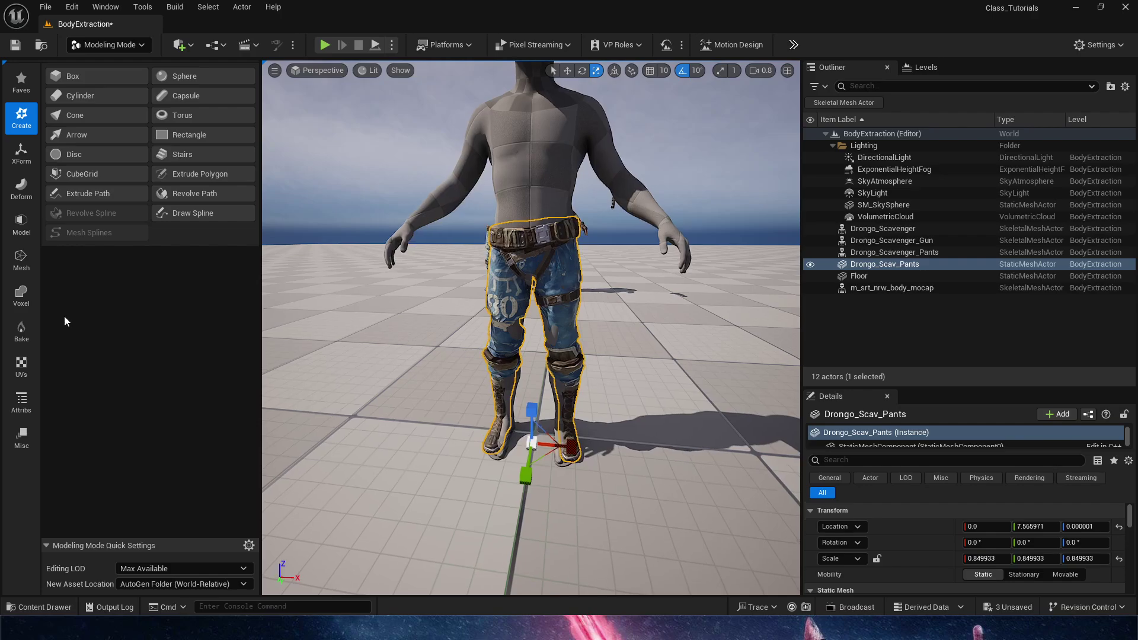
left_click(21, 155)
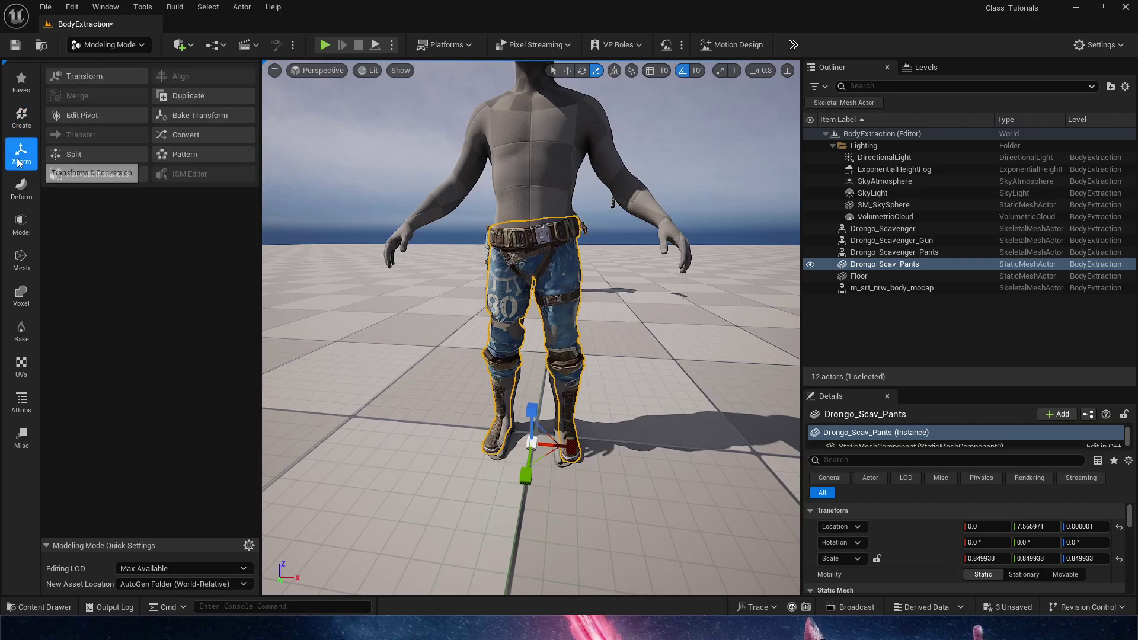
left_click(166, 120)
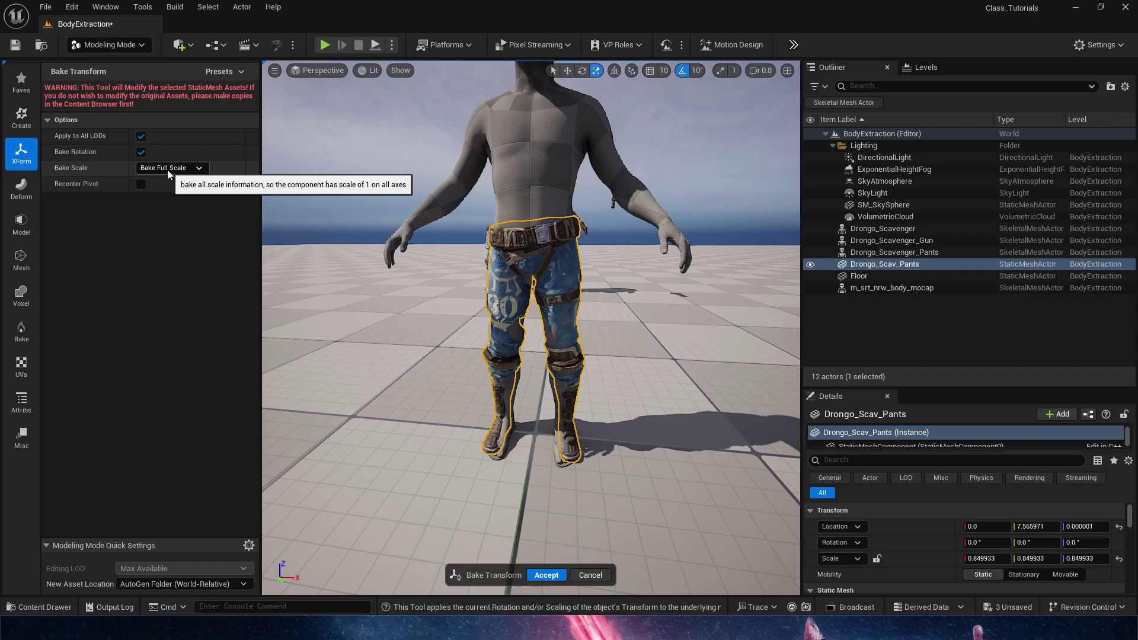
key("Return")
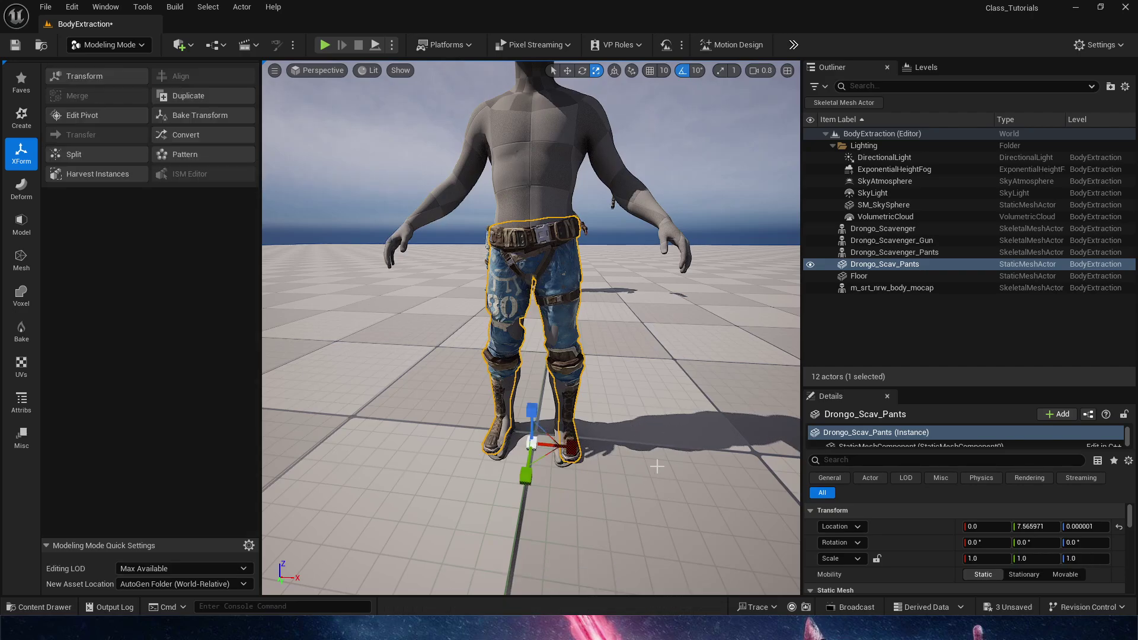
Move the pants' pivot to 0.000001, 4.155705, -0.342938 with Edit Pivot.
key("d")
right_click_drag(597, 466, 621, 476)
key("w")
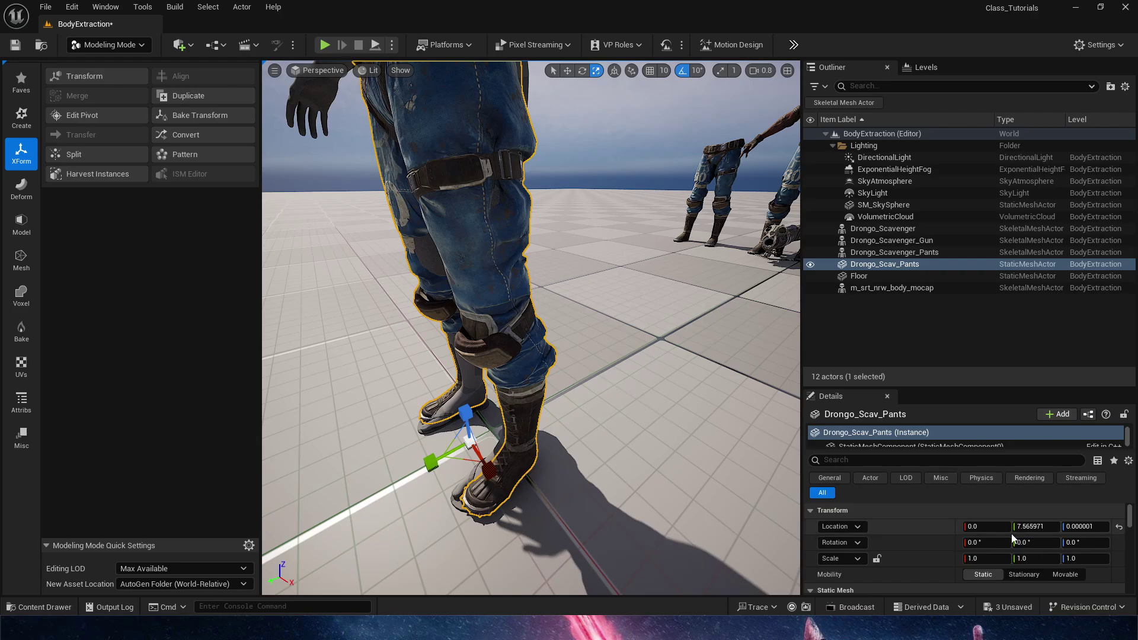
key("a")
right_click_drag(532, 328, 487, 308)
key("d")
key("s")
right_click_drag(619, 504, 673, 505)
key("a")
key("w")
mouse_move(620, 505)
left_mouse_down()
mouse_move(602, 499)
mouse_move(616, 502)
left_mouse_up()
right_click_drag(617, 503, 614, 503)
key("a")
left_click(121, 116)
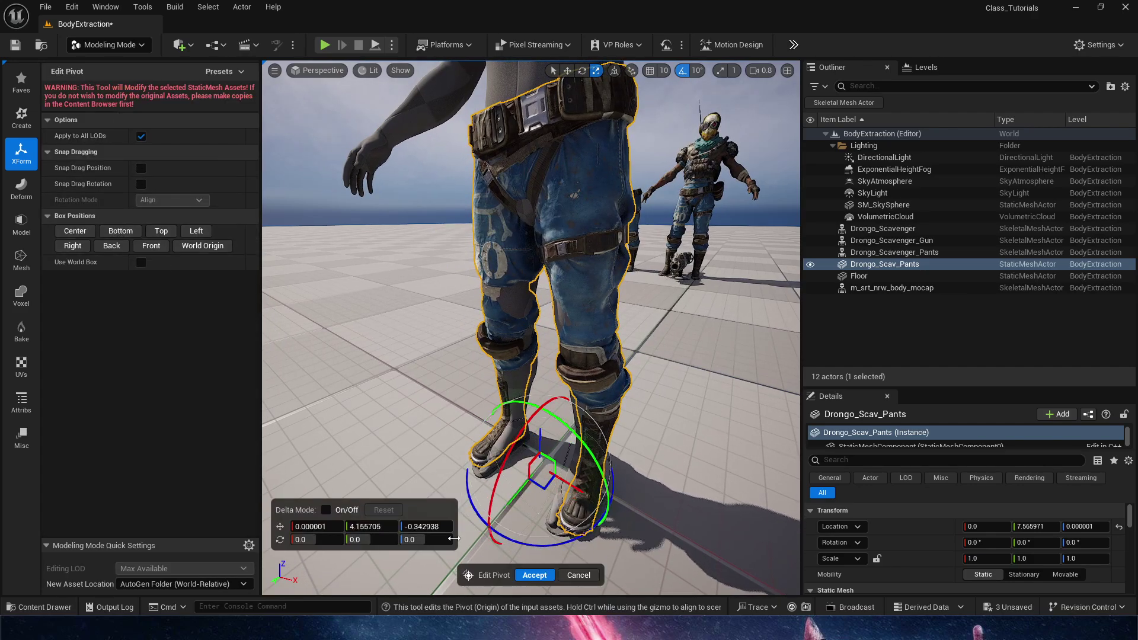
left_click(534, 576)
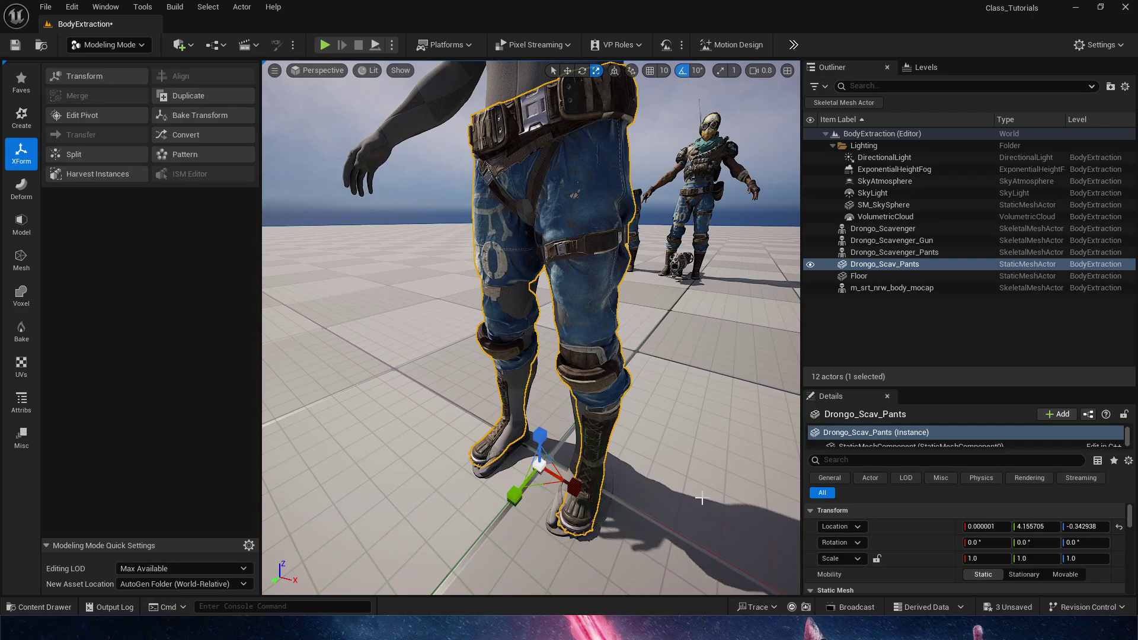
Set the pants' pivot to the world origin with Edit Pivot and accept it.
left_click_drag(700, 379, 516, 391, "alt")
left_click(81, 116)
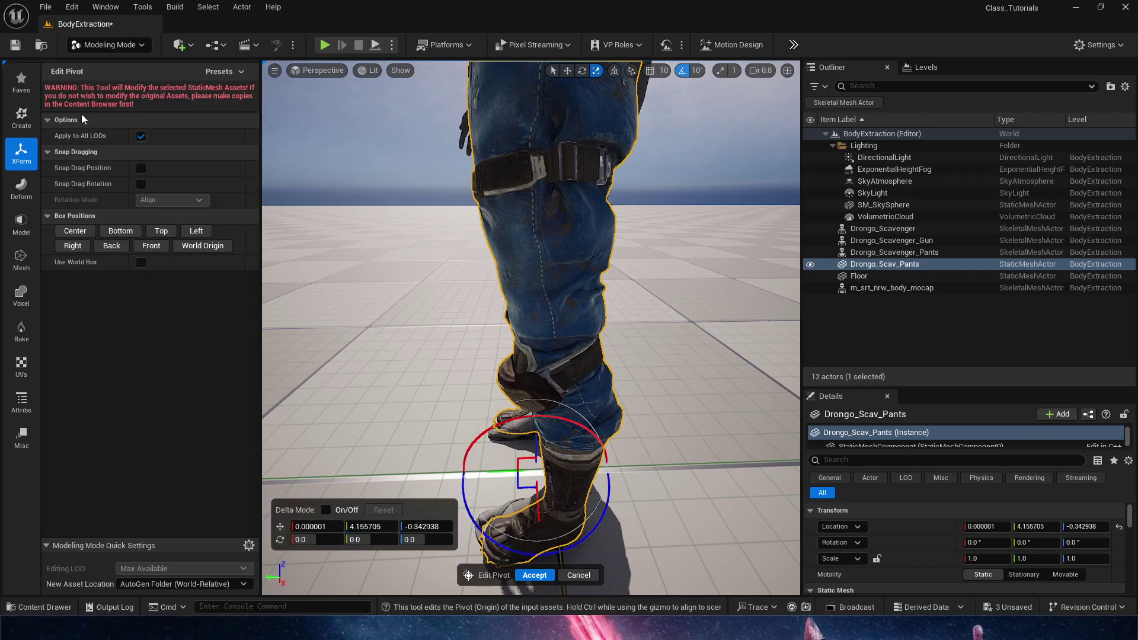
left_click(202, 246)
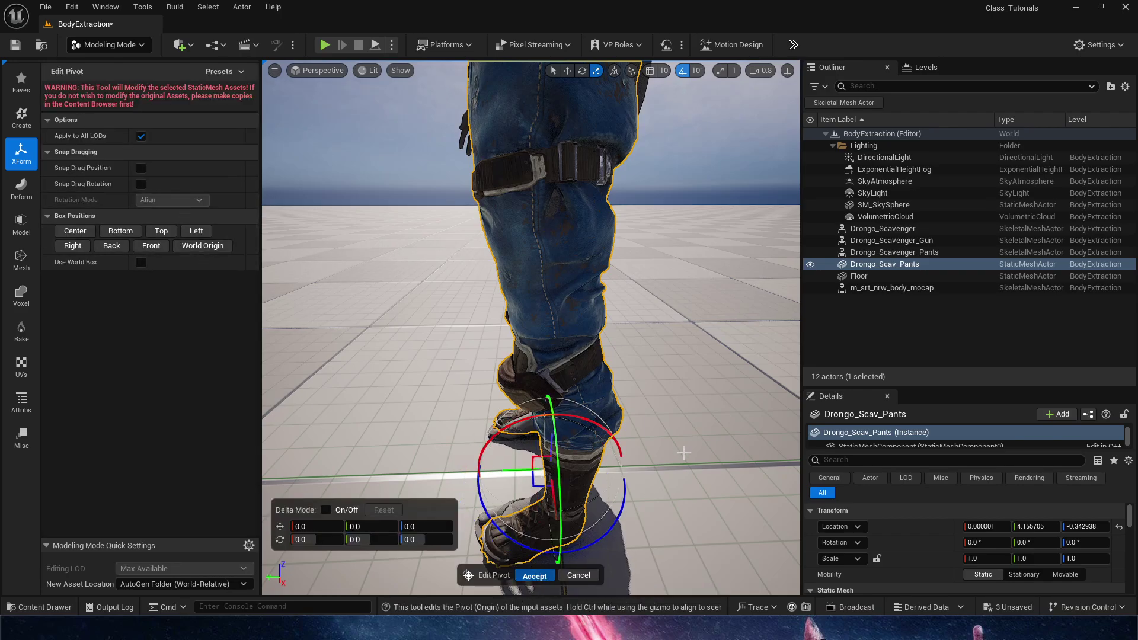
left_click_drag(685, 419, 848, 461, "alt")
right_click_drag(703, 464, 767, 453)
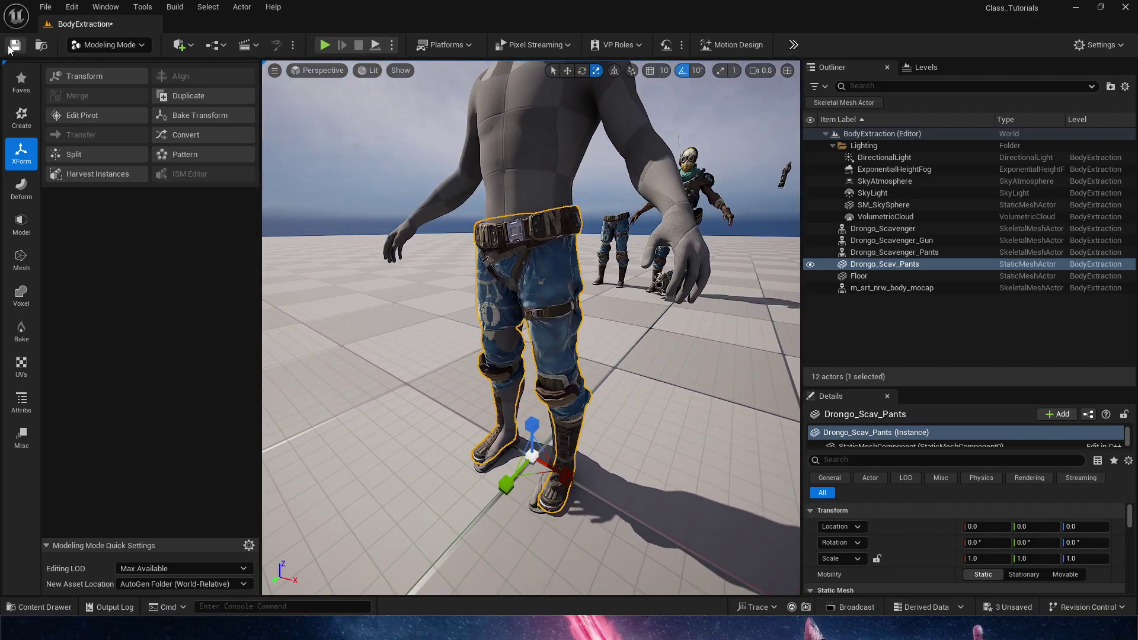
Save the BodyExtraction level and the edited Drongo_Scav_Pants static mesh in the Assets/SMs folder.
left_click(14, 45)
key("ctrl+space")
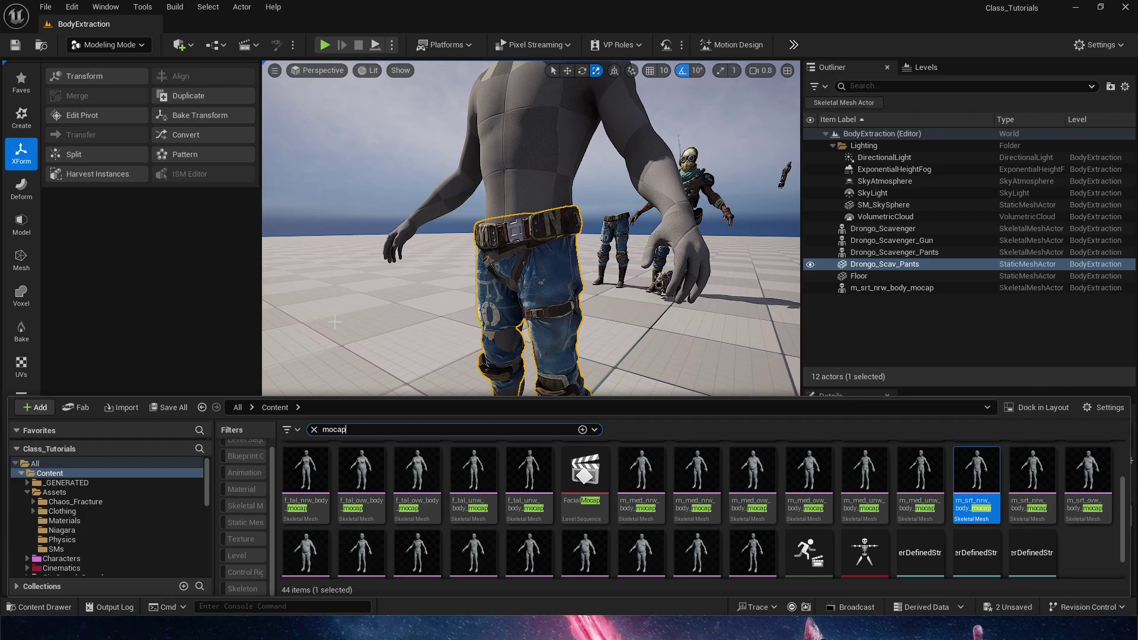
left_click(314, 429)
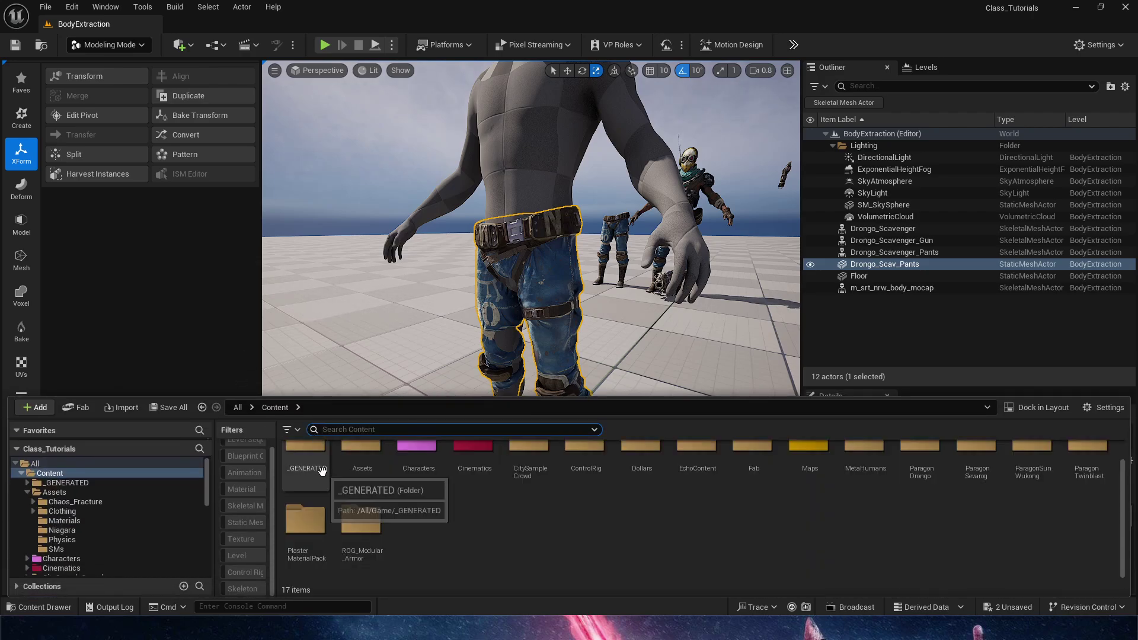
double_click(362, 460)
double_click(560, 483)
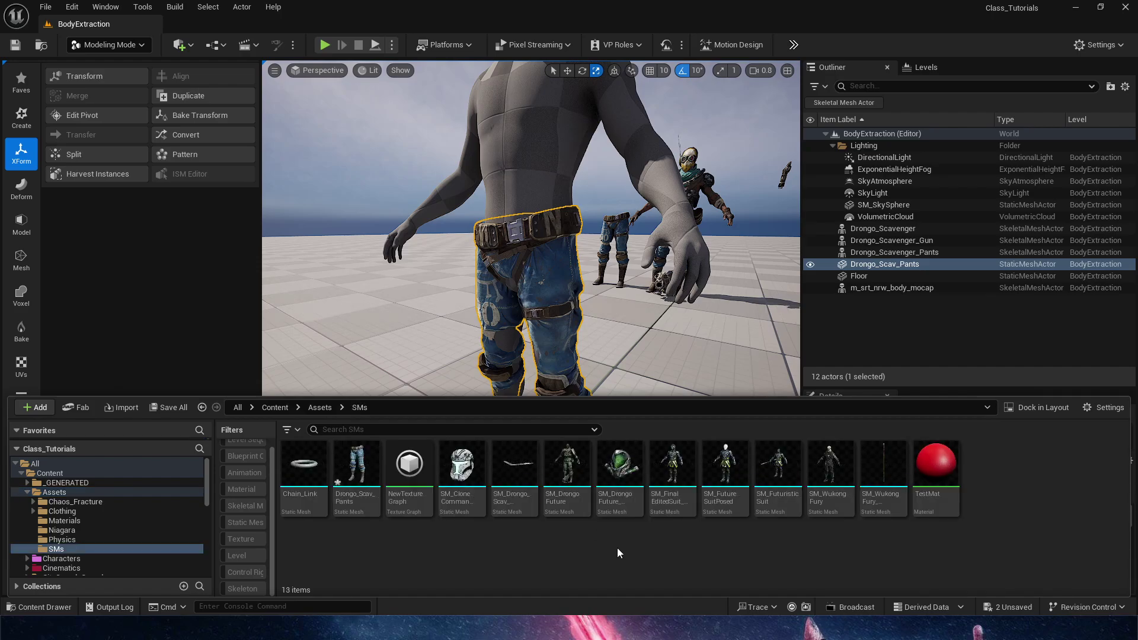
left_click(356, 468)
key("ctrl+s")
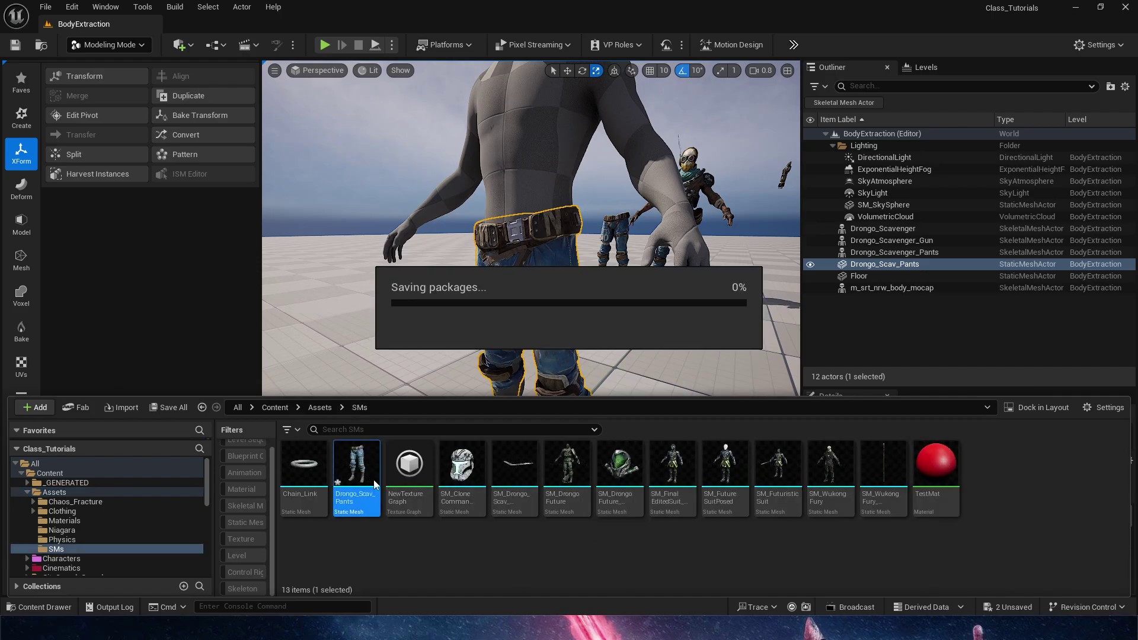
left_click_drag(376, 476, 465, 352)
key("Delete")
key("ctrl+space")
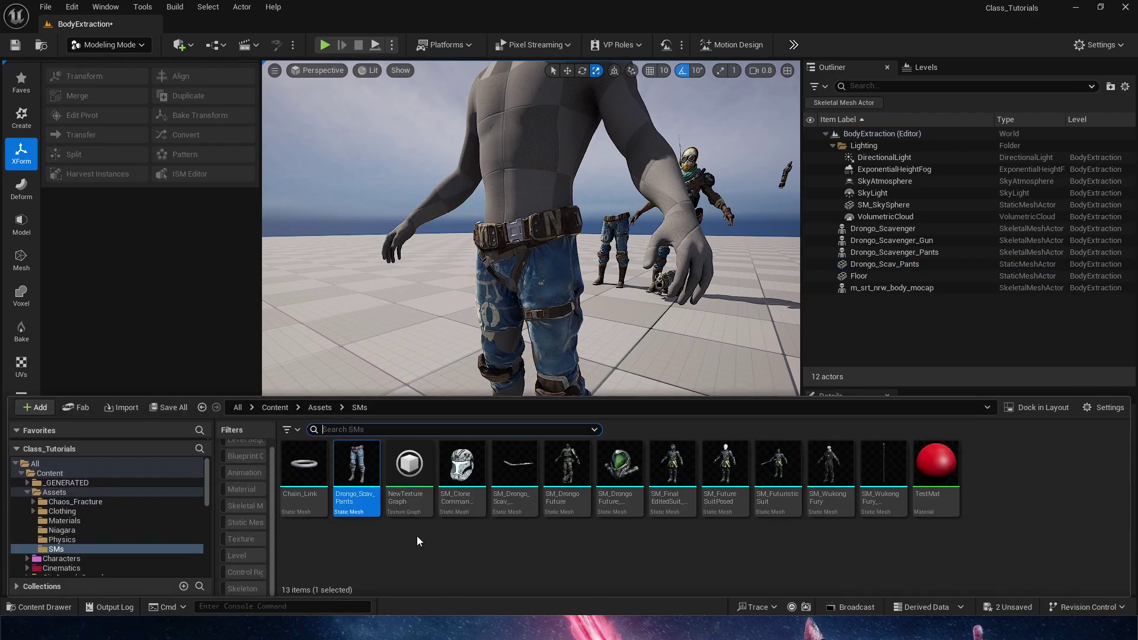
Begin converting Drongo_Scav_Pants to a skeletal mesh, with the skeleton creation type set to Use Existing Skeletal Mesh.
right_click(367, 474)
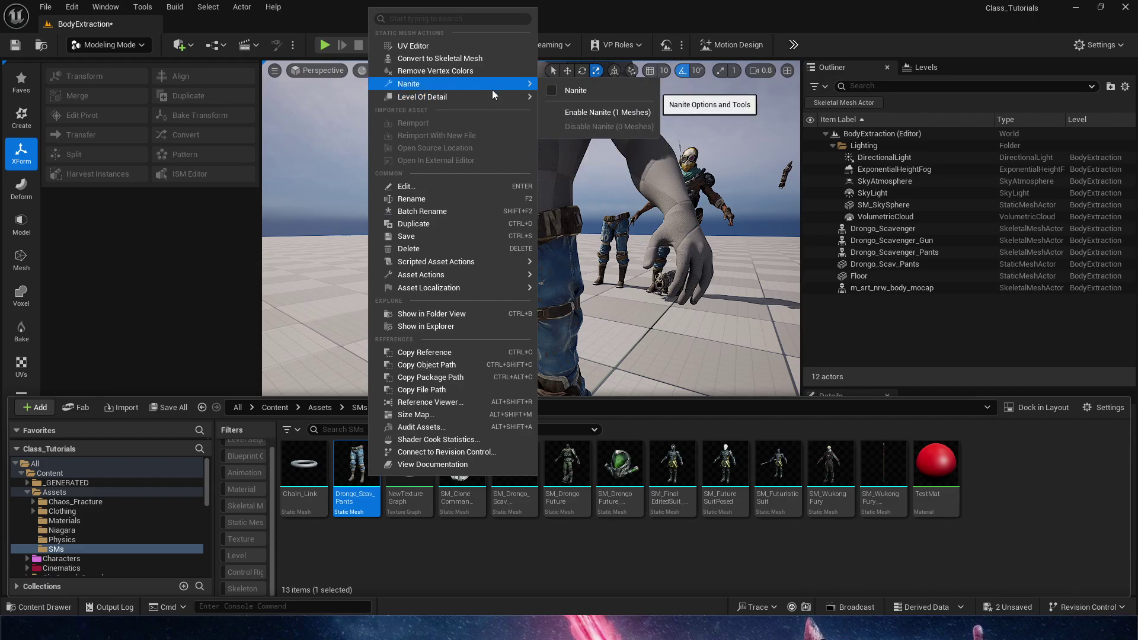
left_click(490, 59)
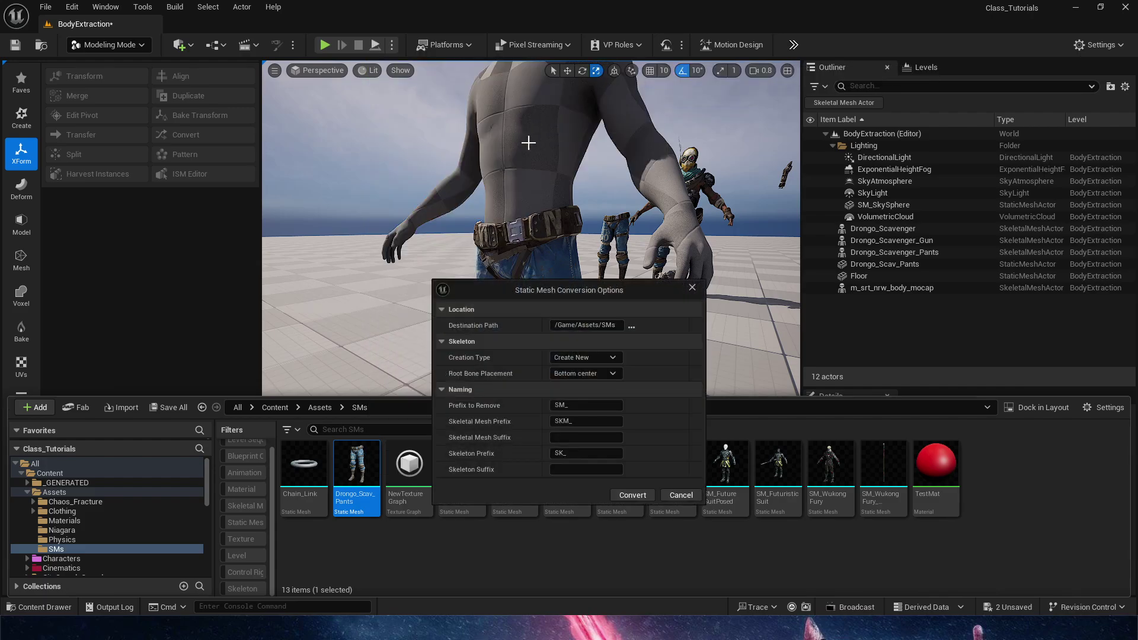
left_click(601, 358)
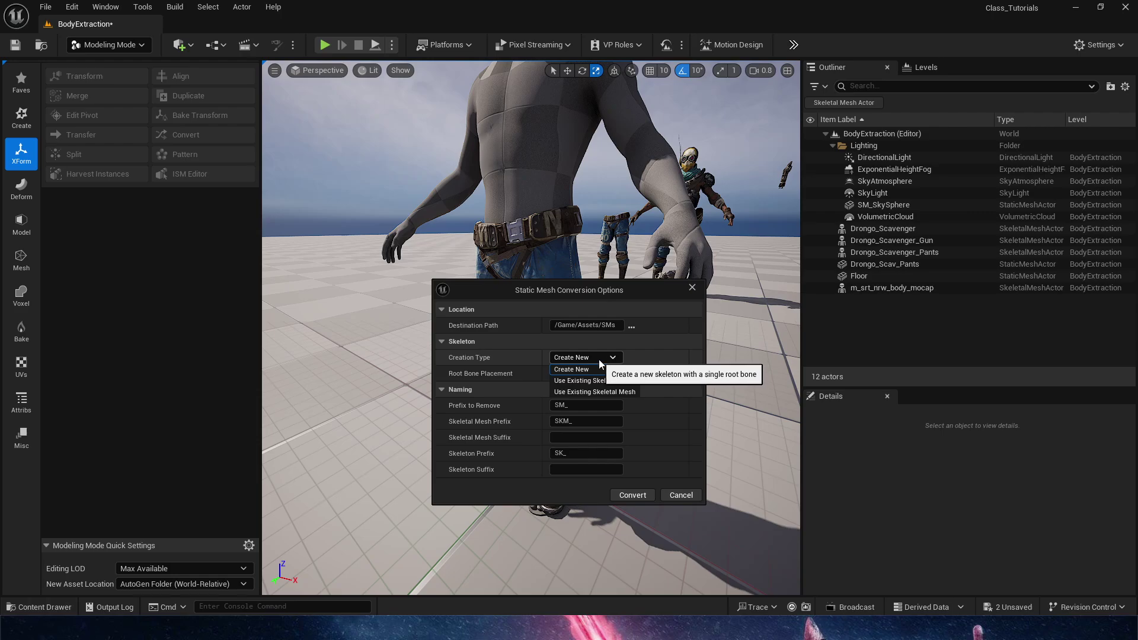
left_click(625, 391)
Search for "mocap", assign m_med_nrw_body_mocap as the existing skeletal mesh and run the conversion.
left_click(629, 375)
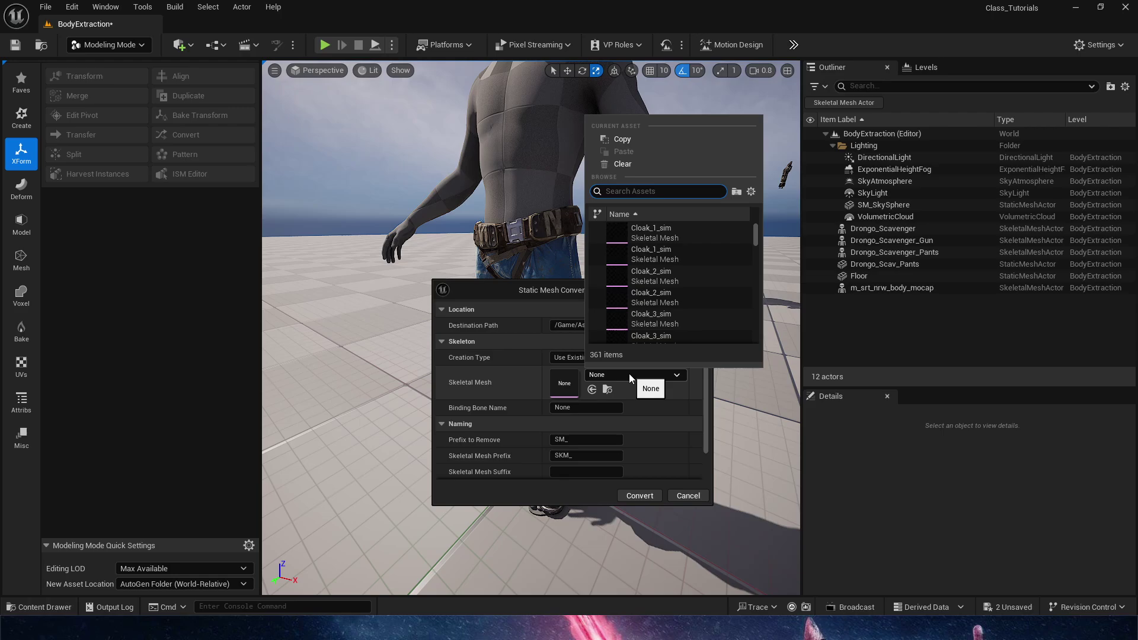
type("mocap")
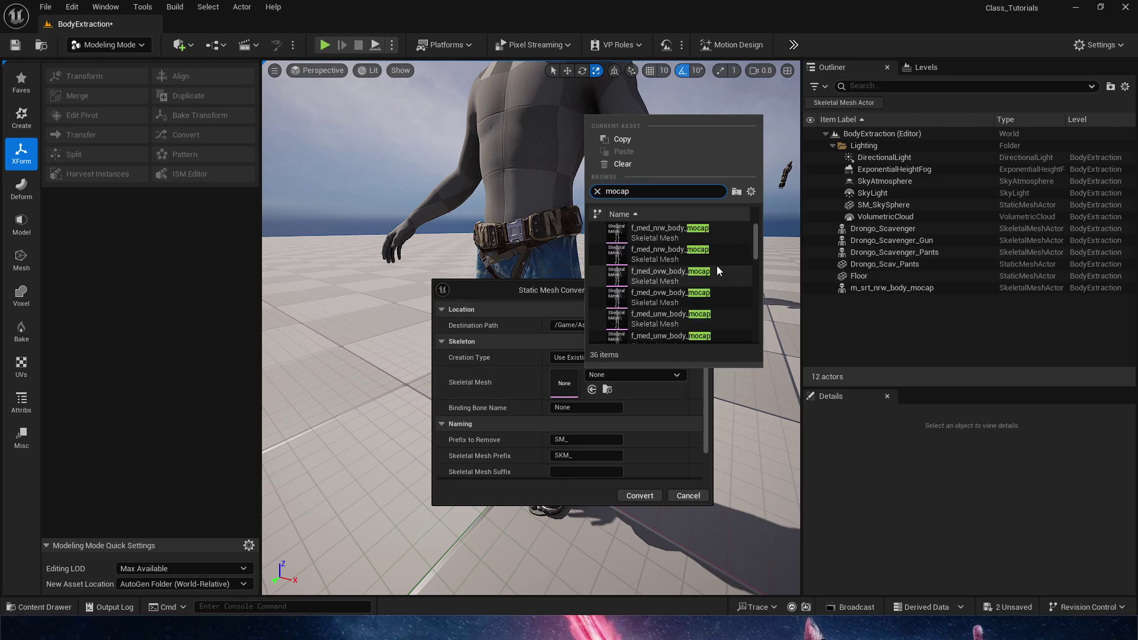
scroll(711, 272, "down", 10)
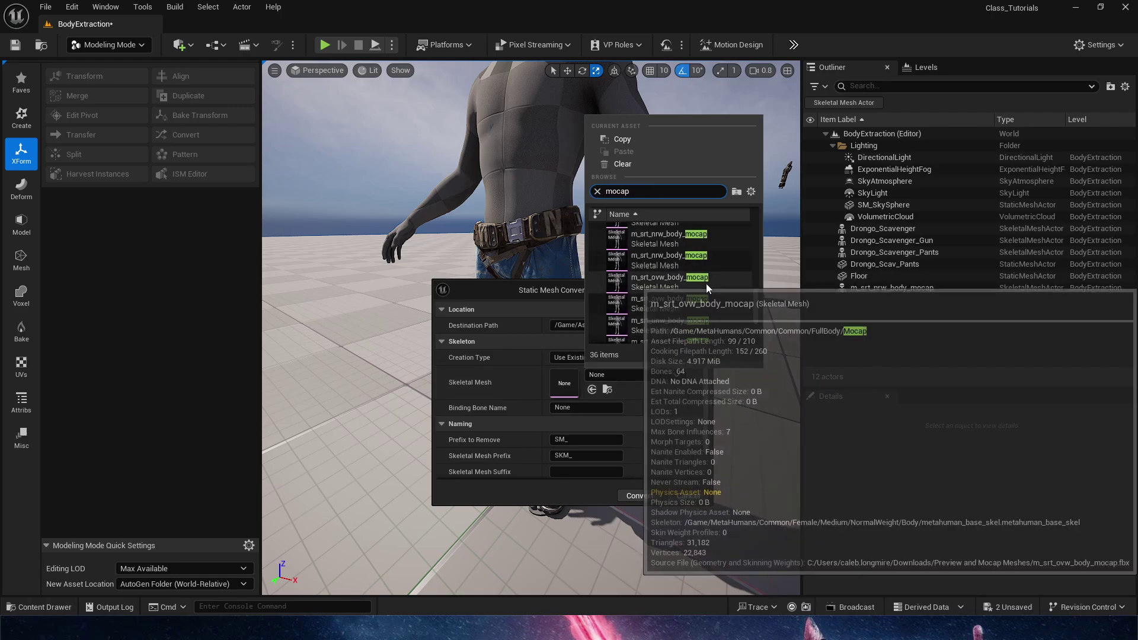
scroll(709, 285, "up", 2)
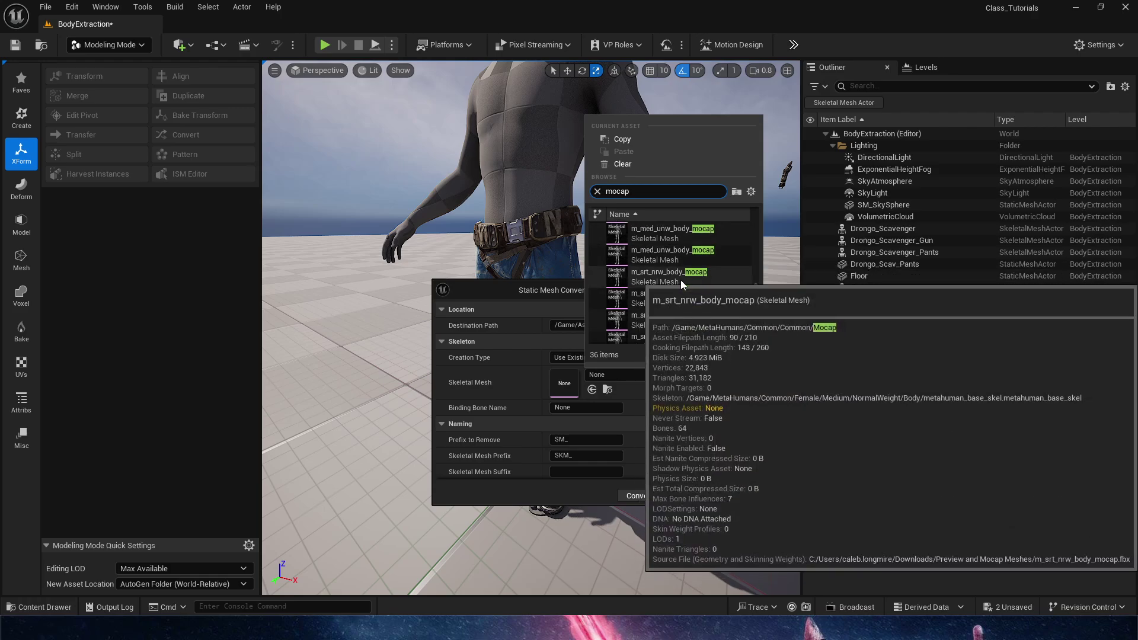
scroll(682, 241, "up", 1)
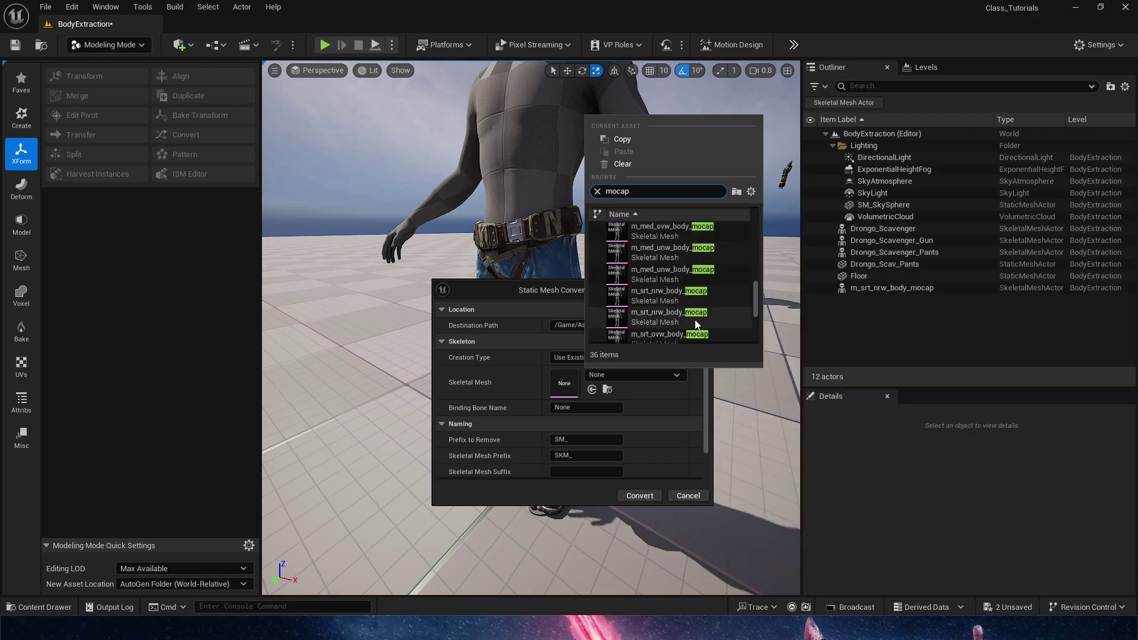
scroll(703, 268, "up", 3)
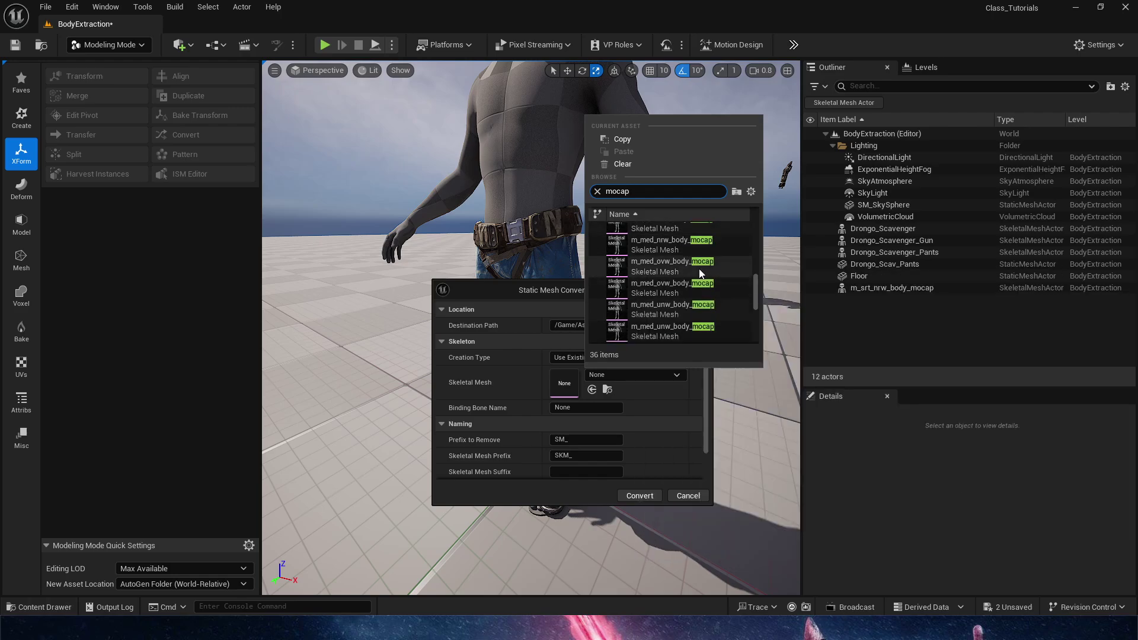
scroll(701, 273, "up", 1)
left_click(701, 273)
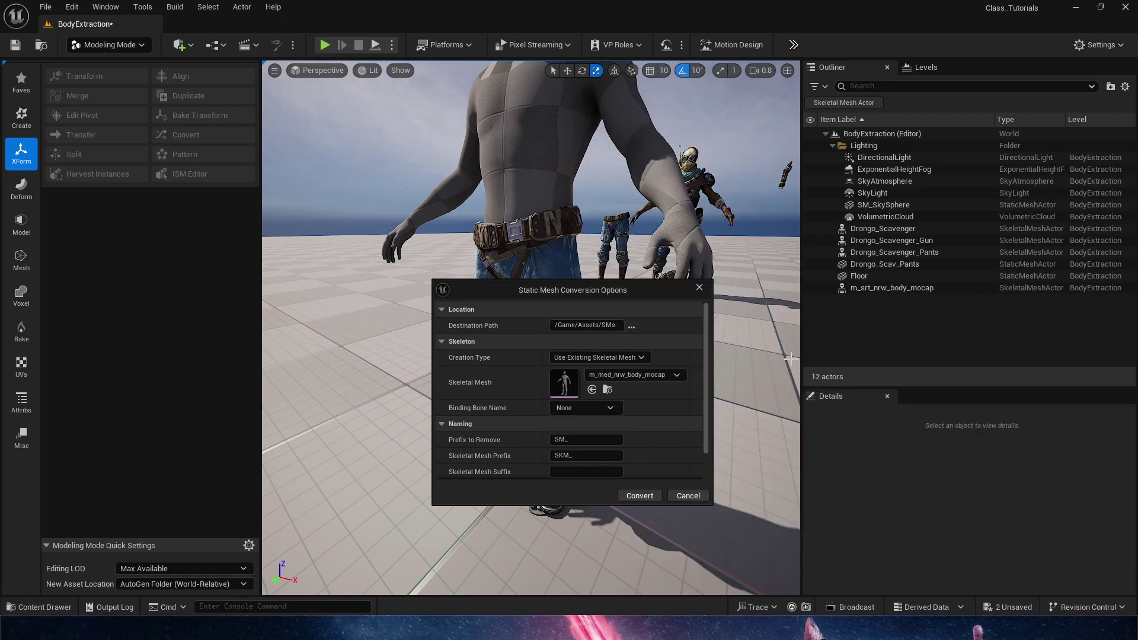
left_click(647, 496)
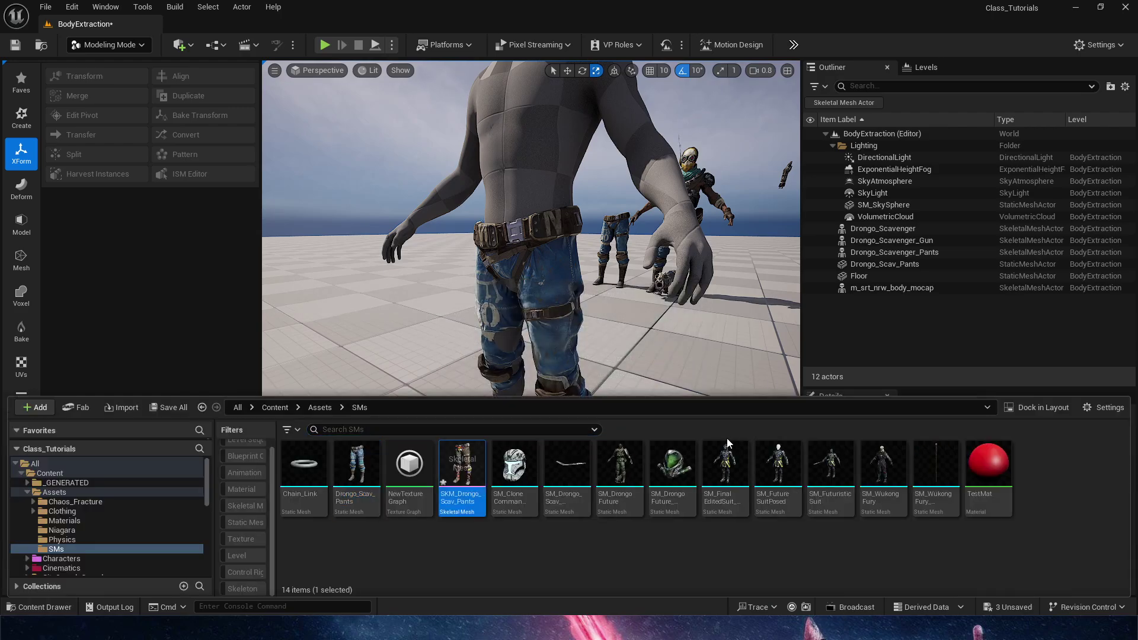
Open the SKM_Drongo_Scav_Pants skeletal mesh, test its skinning by rotating the thigh_l bone, and undo the rotation.
double_click(460, 492)
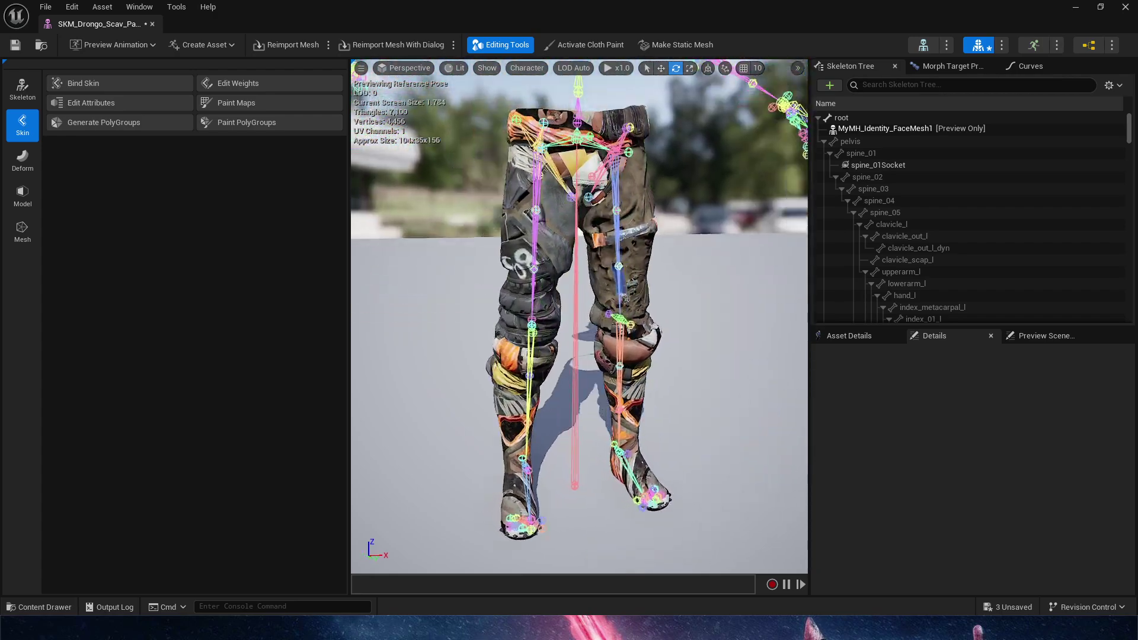
mouse_move(688, 302)
right_mouse_down()
mouse_move(676, 279)
mouse_move(699, 312)
mouse_move(689, 308)
right_mouse_up()
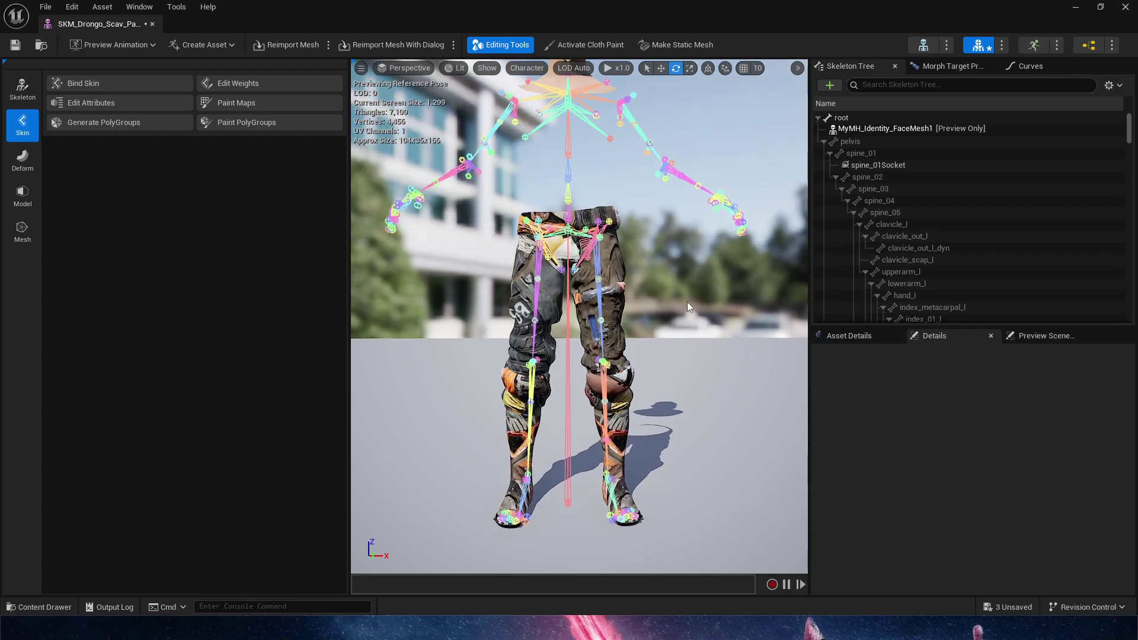
left_click(600, 319)
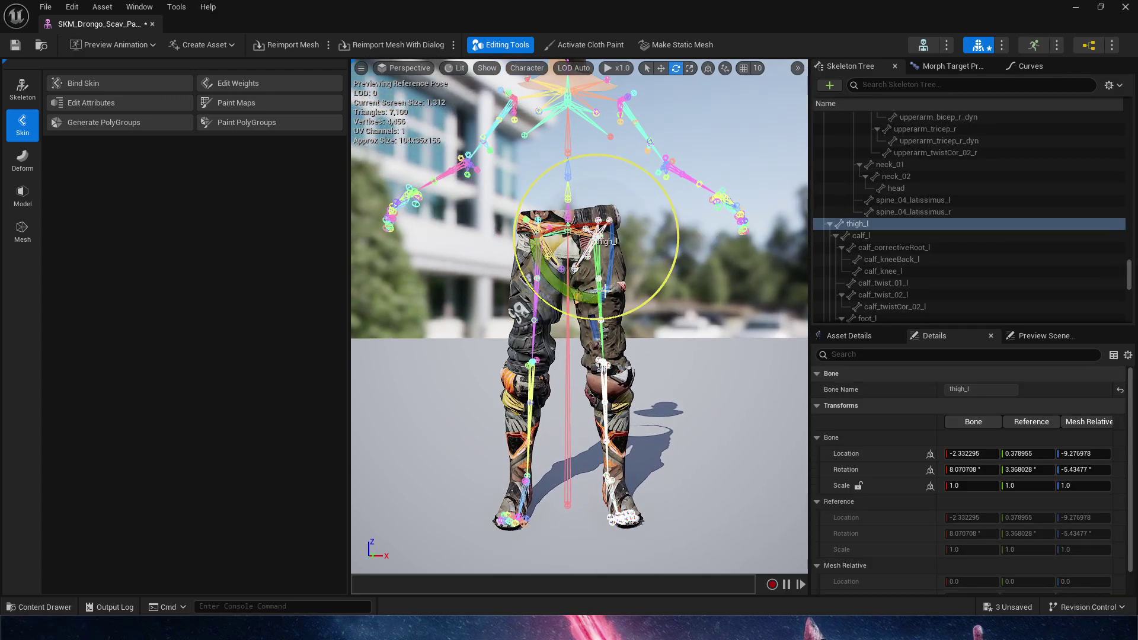
left_click_drag(547, 283, 765, 201)
key("ctrl+z")
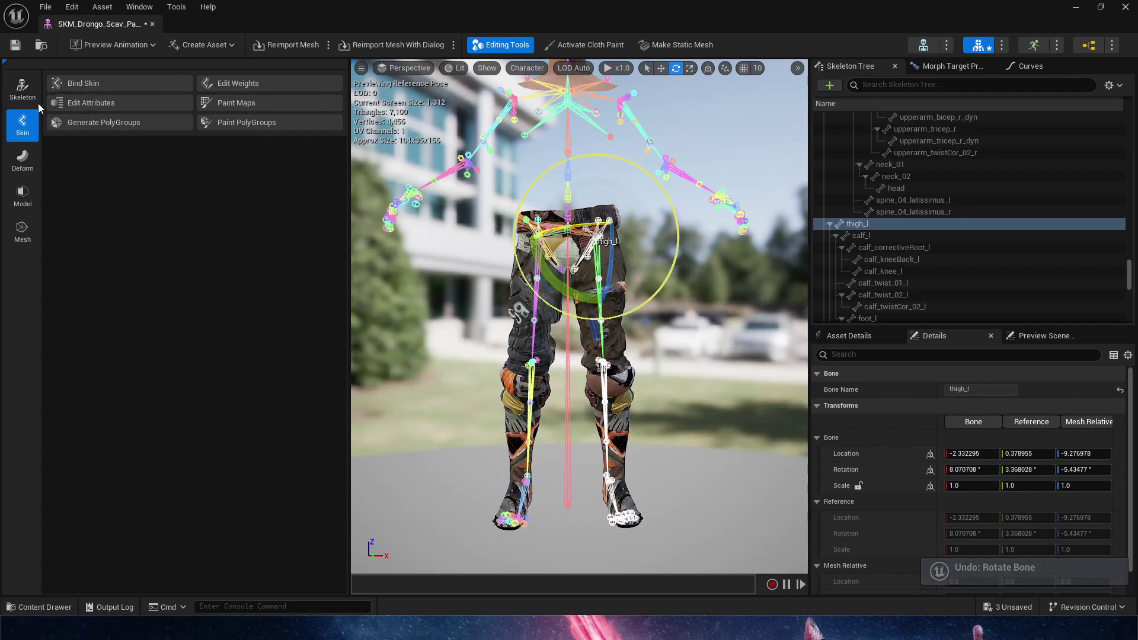
left_click(77, 85)
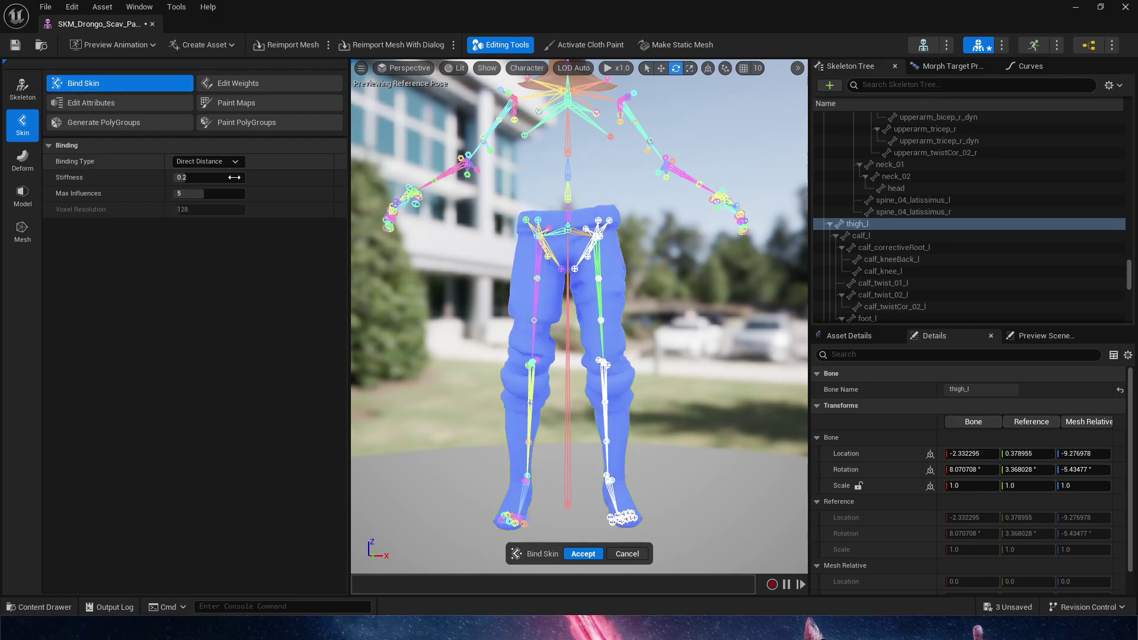
left_click(16, 171)
left_click(21, 95)
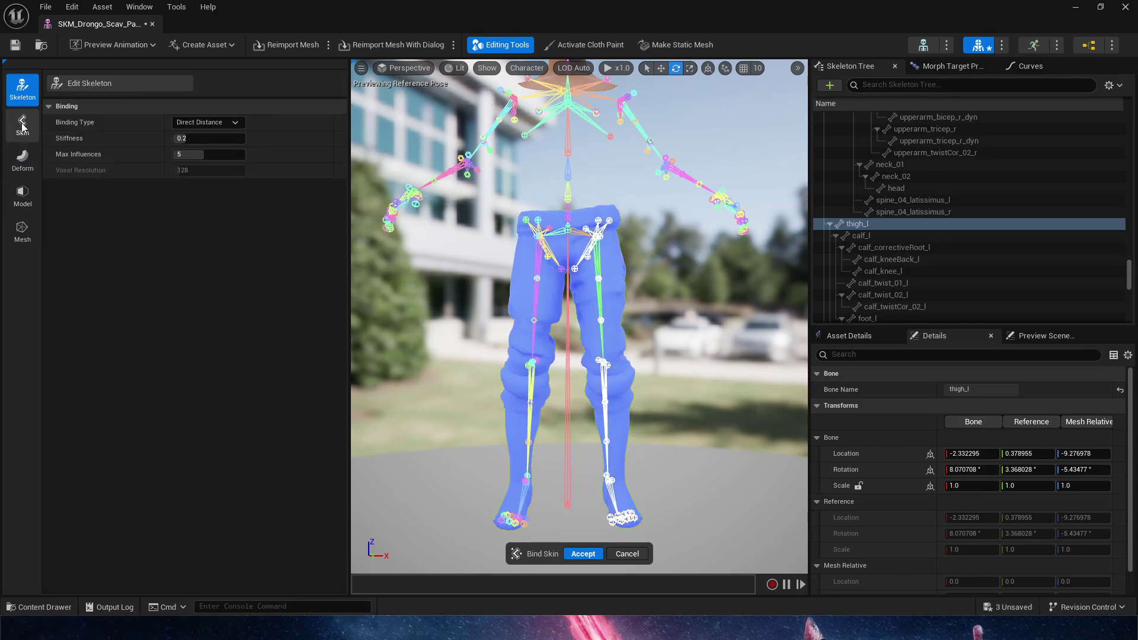
Using Edit Weights, set m_med_nrw_body_mocap as the source skeletal mesh, transfer its skin weights to the pants and accept.
left_click(23, 126)
right_click_drag(628, 386, 554, 377)
key("d")
left_click(228, 359)
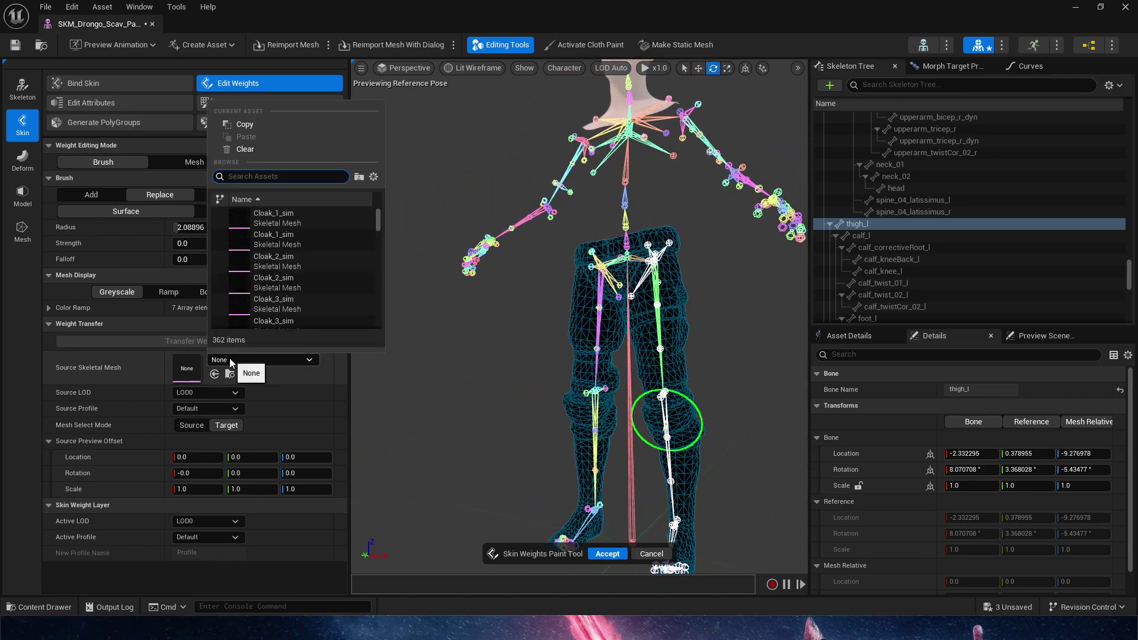
type("mocap")
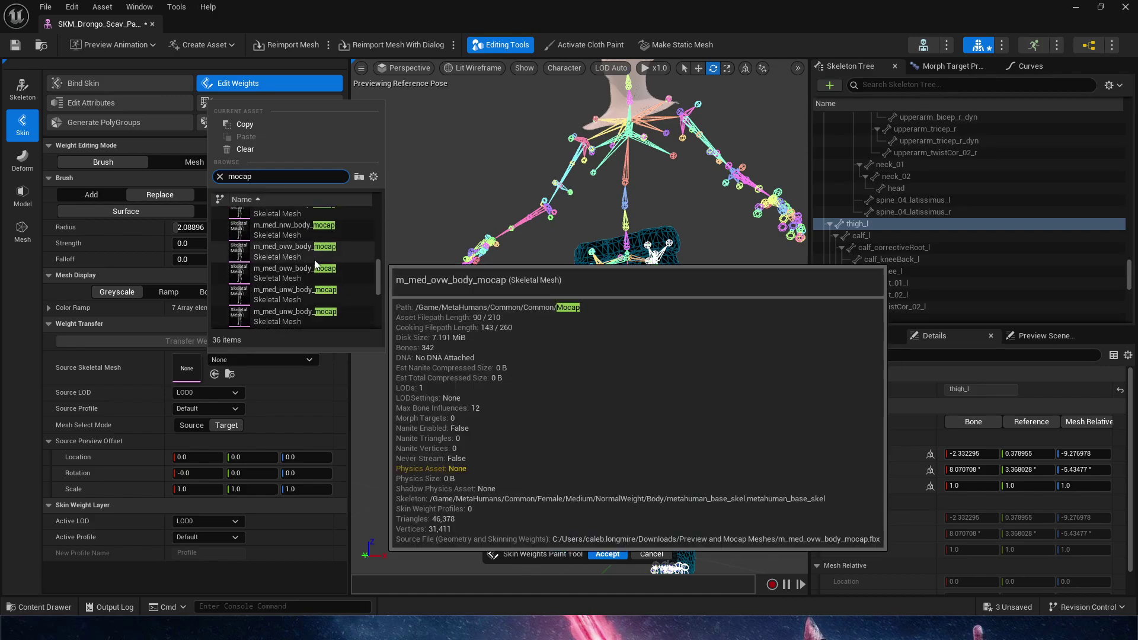
scroll(302, 255, "down", 2)
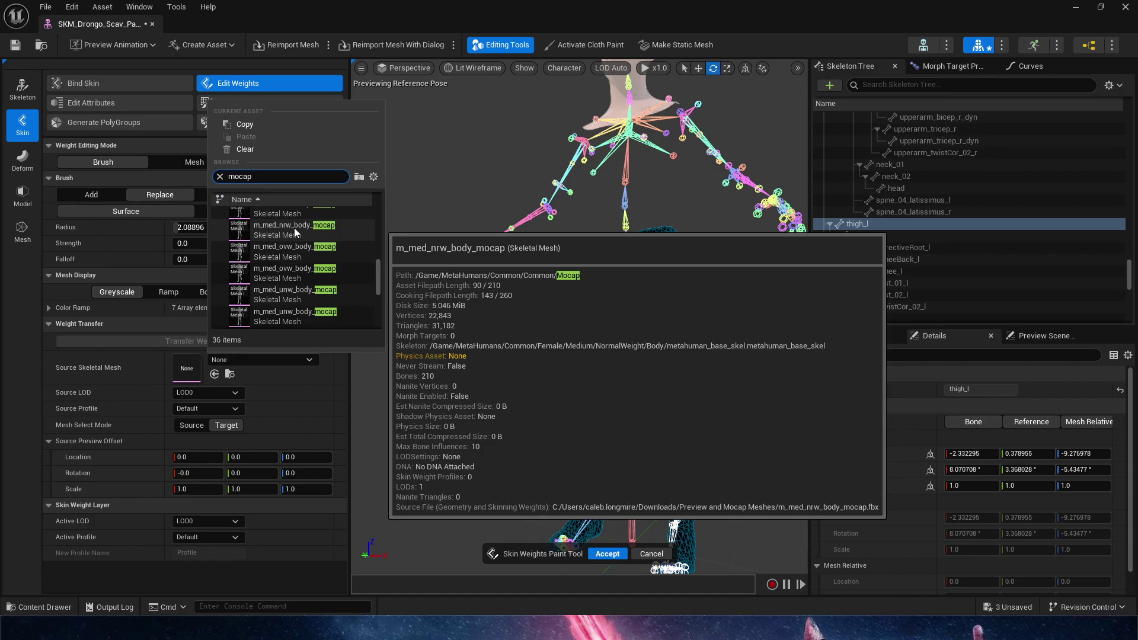
left_click(294, 230)
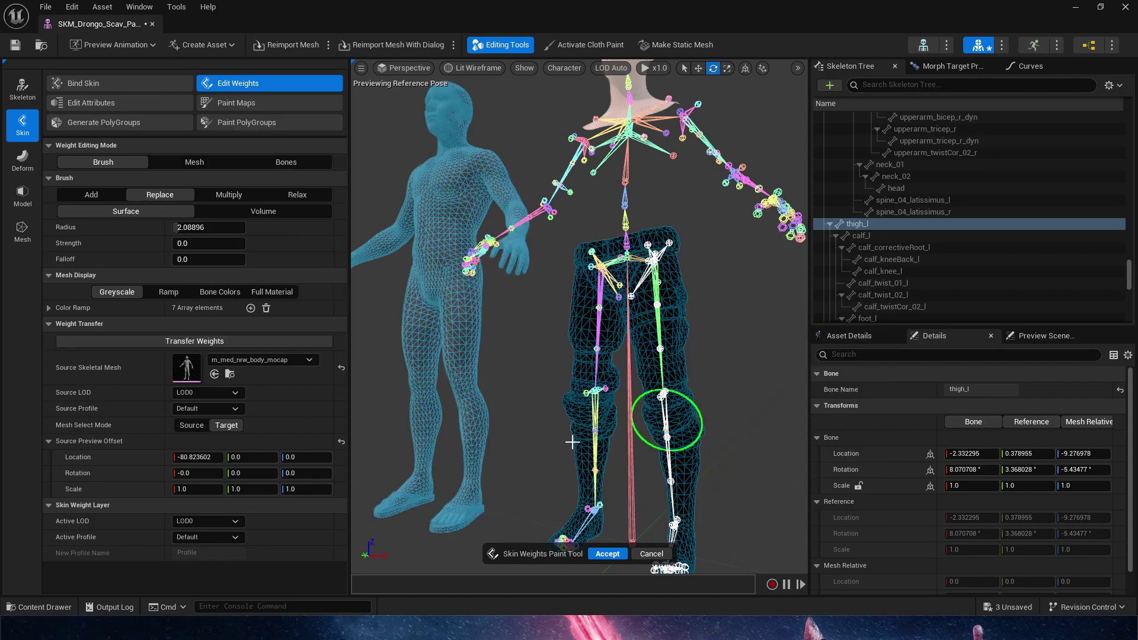
left_click(251, 343)
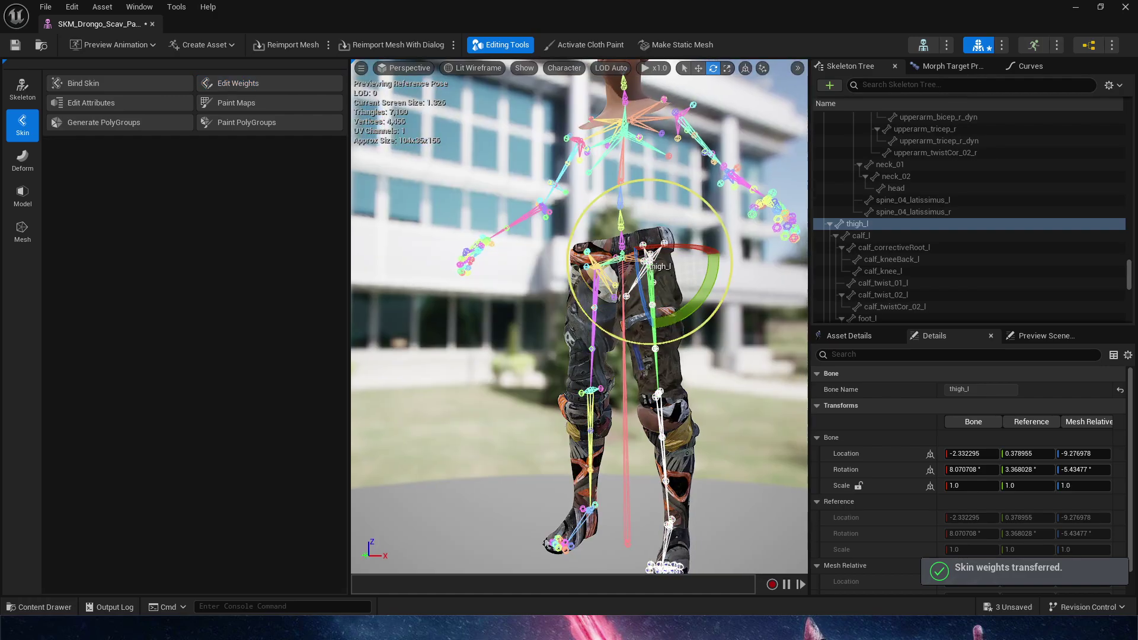
Check the transferred skin weights by test-rotating the left thigh bone 10° and a bone in the left lower leg.
right_click_drag(741, 313, 769, 322)
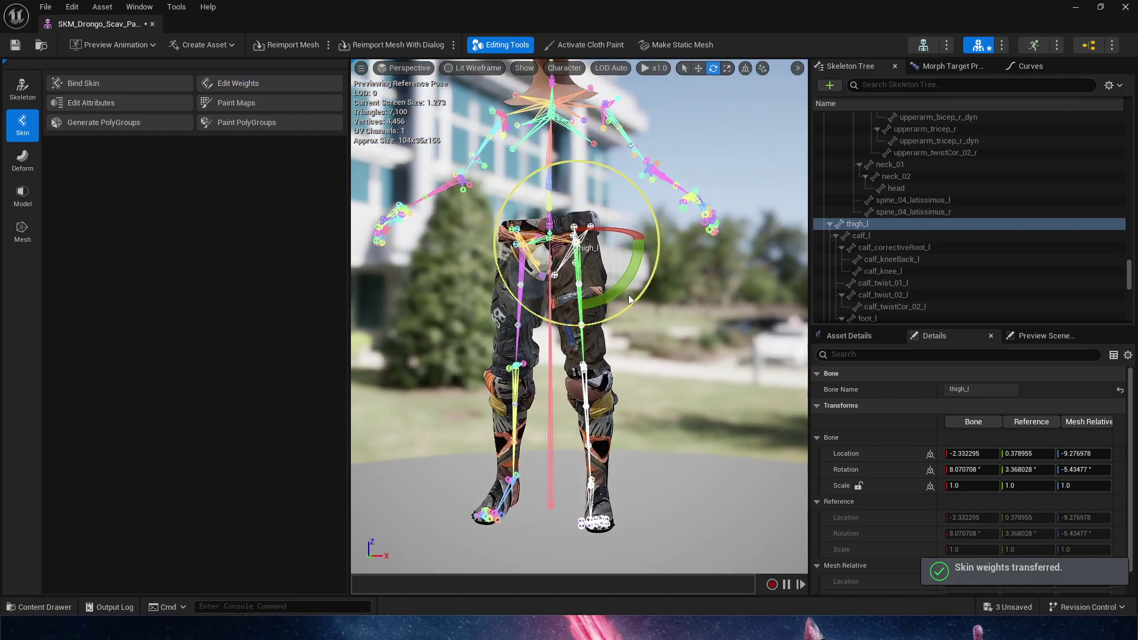
mouse_move(551, 183)
left_mouse_down()
mouse_move(561, 179)
mouse_move(531, 196)
mouse_move(596, 179)
mouse_move(541, 188)
mouse_move(578, 163)
mouse_move(530, 180)
mouse_move(560, 169)
left_mouse_up()
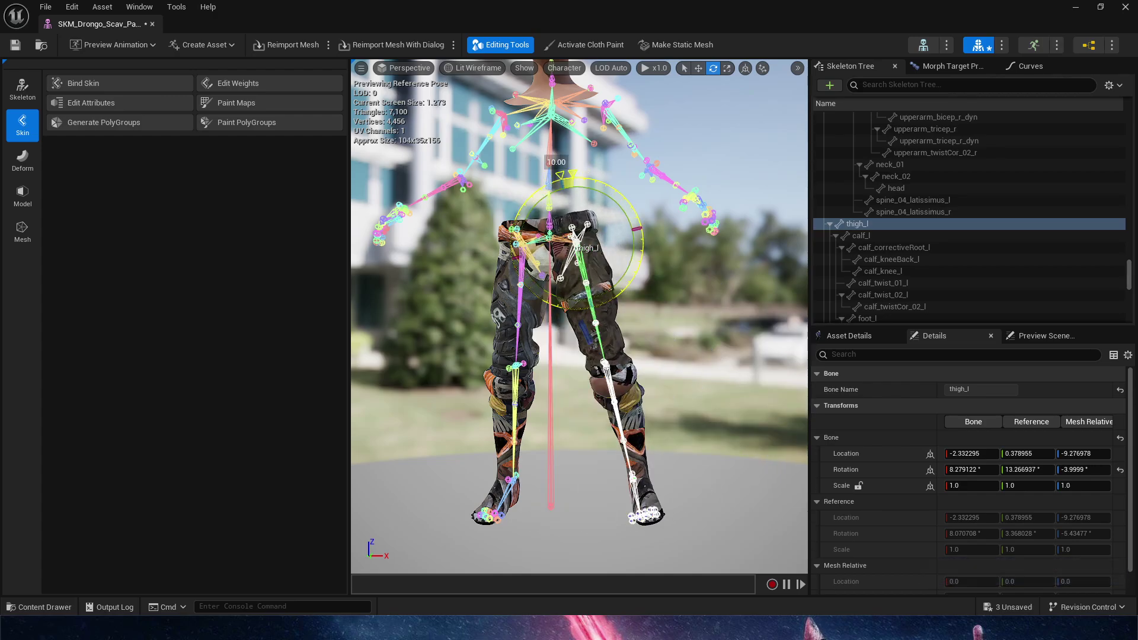
key("d")
right_click_drag(636, 364, 504, 369)
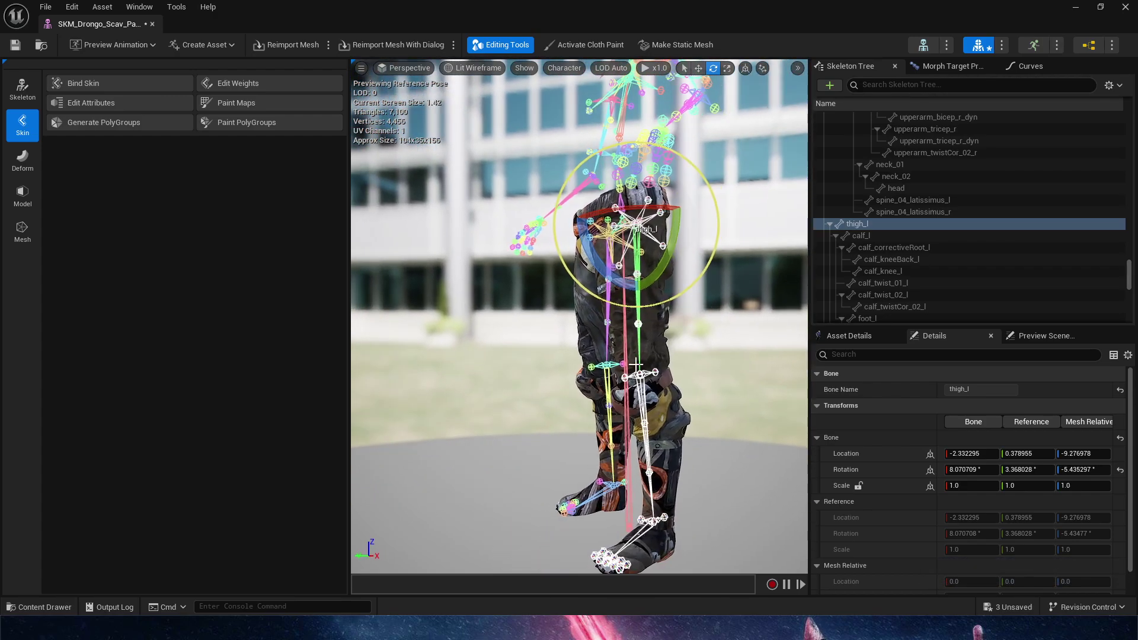
left_click(652, 403)
mouse_move(605, 342)
left_mouse_down()
mouse_move(584, 372)
mouse_move(588, 349)
left_mouse_up()
key("a")
right_click_drag(588, 348, 732, 366)
key("e")
key("q")
key("s")
right_click_drag(733, 244, 726, 240)
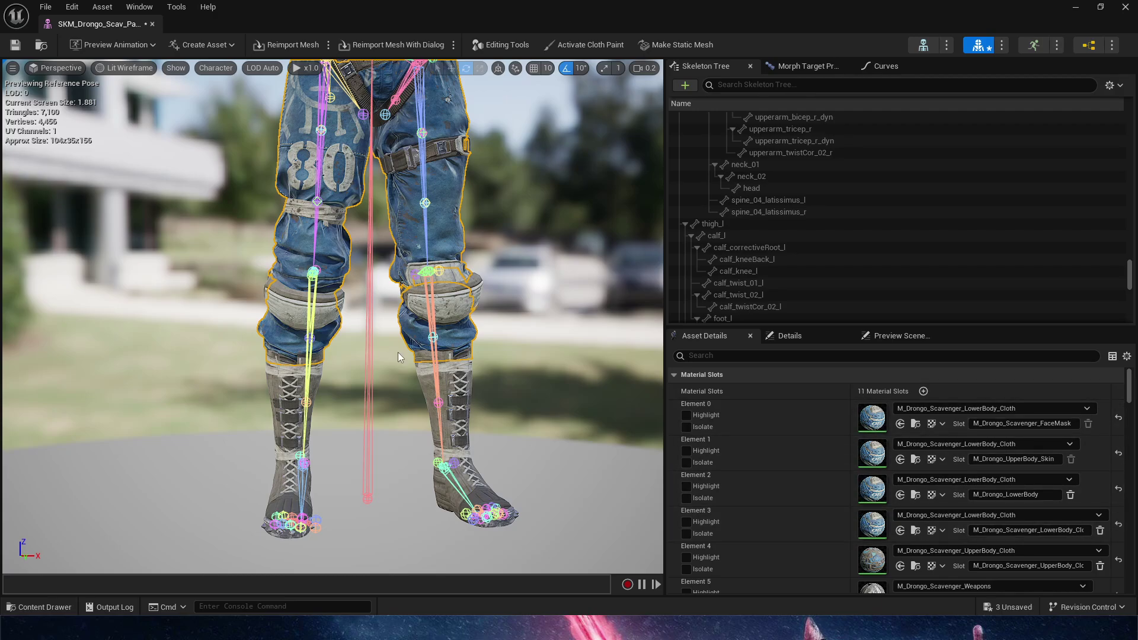
Select the thigh_l bone on the textured pants and test-rotate it to inspect how the denim and straps deform.
right_click_drag(397, 353, 388, 320)
middle_click_drag(441, 259, 436, 324)
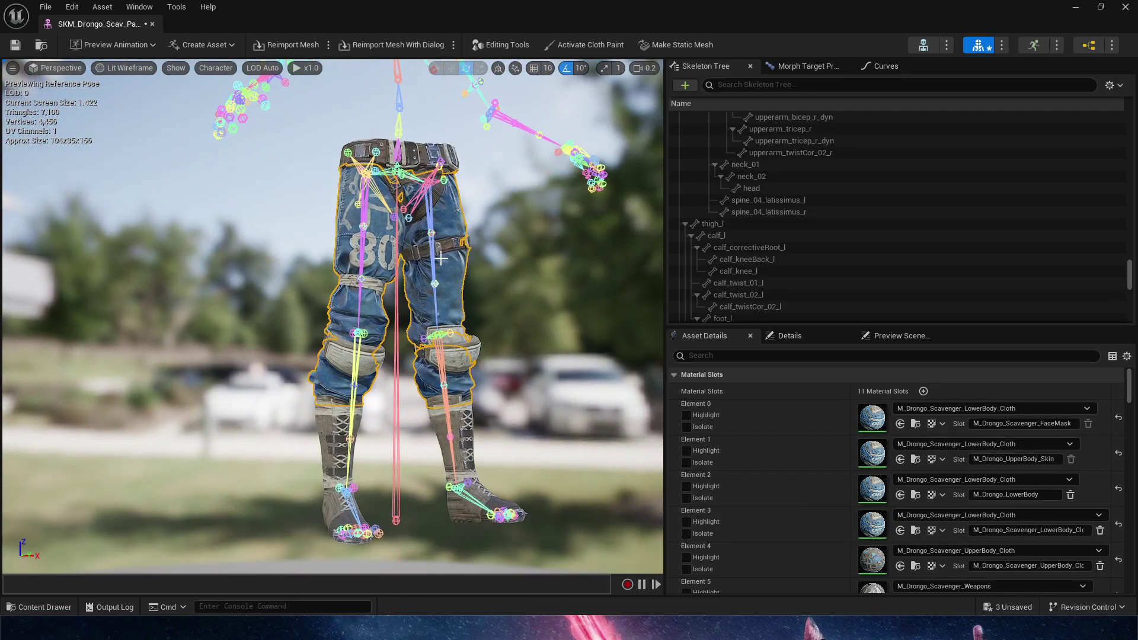
left_click(433, 255)
mouse_move(465, 222)
left_mouse_down()
mouse_move(449, 244)
mouse_move(493, 202)
mouse_move(461, 228)
mouse_move(473, 217)
left_mouse_up()
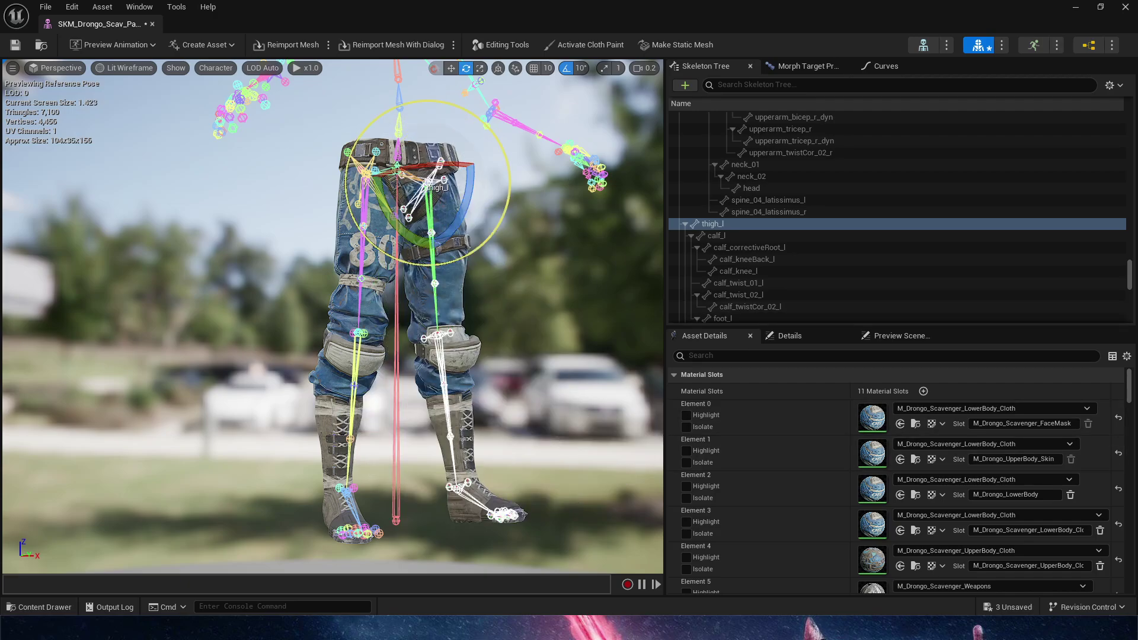